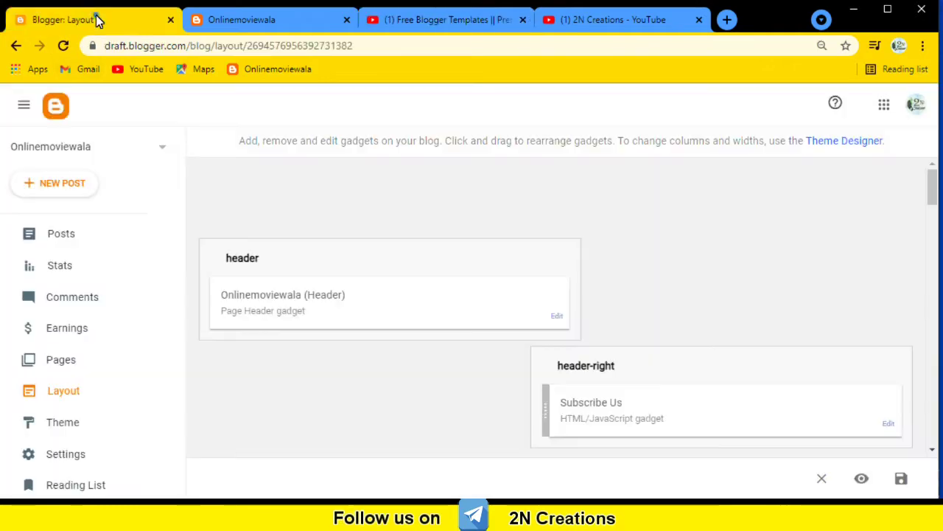
Switch to the live Onlinemoviewala blog to see its current header, menu and sidebar.
{"action": "left_click", "coordinate": [287, 26]}
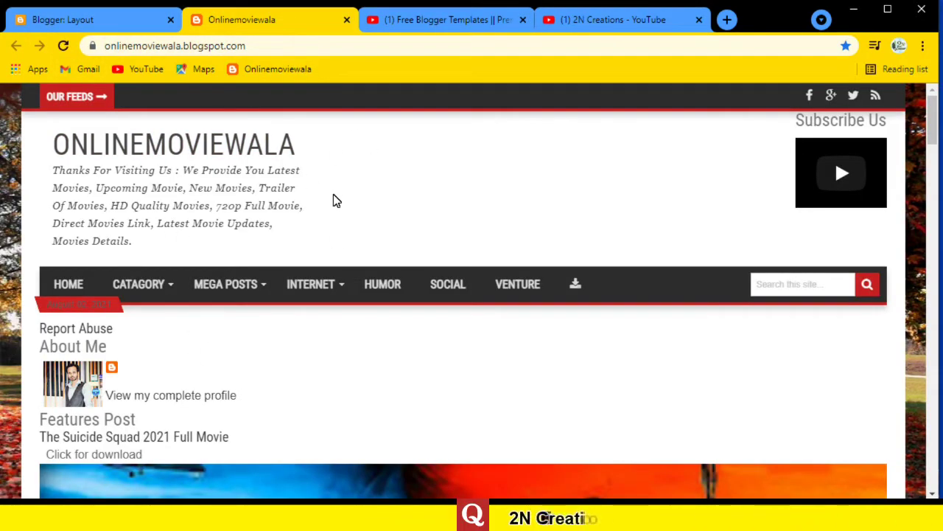
Scroll the live blog down to its footer and back up, then return to Blogger's Layout page.
{"action": "mouse_move", "coordinate": [265, 283]}
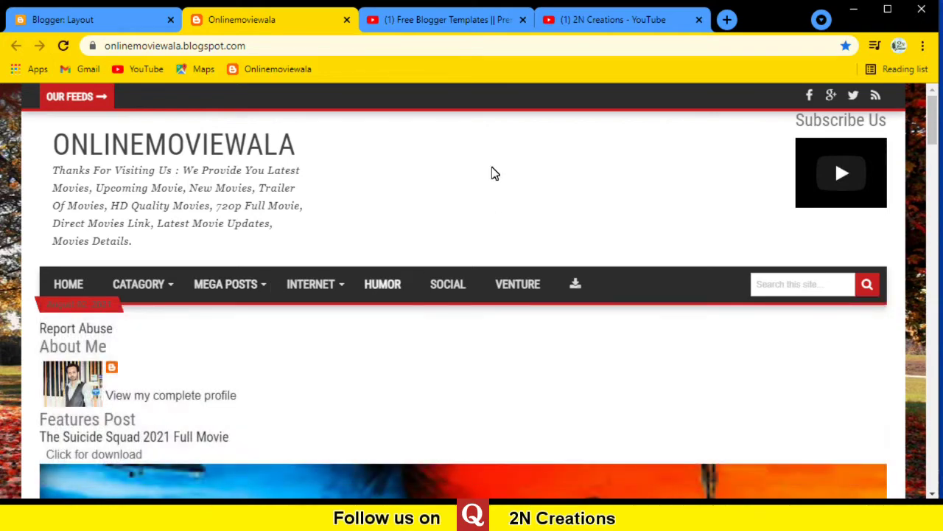
{"action": "scroll", "coordinate": [315, 446], "scroll_direction": "down", "scroll_amount": 4}
{"action": "scroll", "coordinate": [343, 396], "scroll_direction": "up", "scroll_amount": 4}
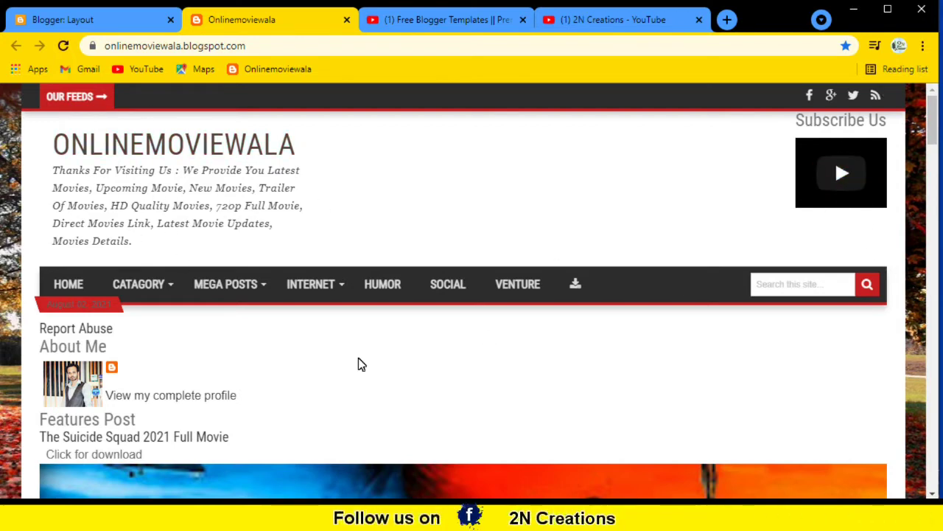
{"action": "scroll", "coordinate": [248, 364], "scroll_direction": "down", "scroll_amount": 2}
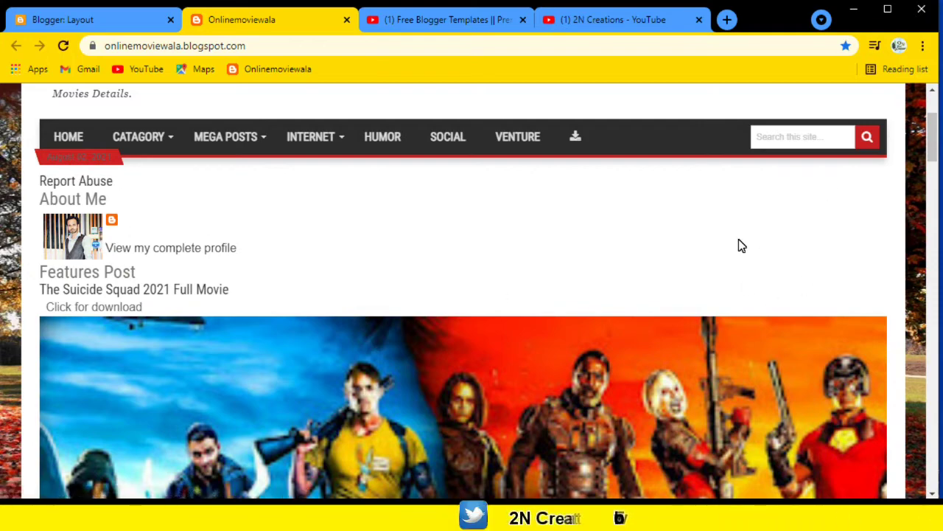
{"action": "scroll", "coordinate": [202, 259], "scroll_direction": "down", "scroll_amount": 5}
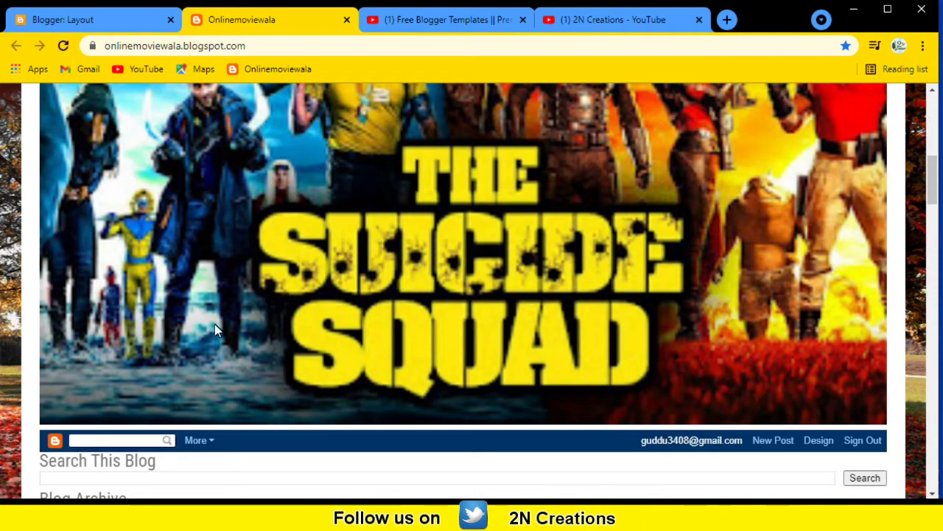
{"action": "scroll", "coordinate": [310, 278], "scroll_direction": "down", "scroll_amount": 5}
{"action": "scroll", "coordinate": [100, 208], "scroll_direction": "down", "scroll_amount": 2}
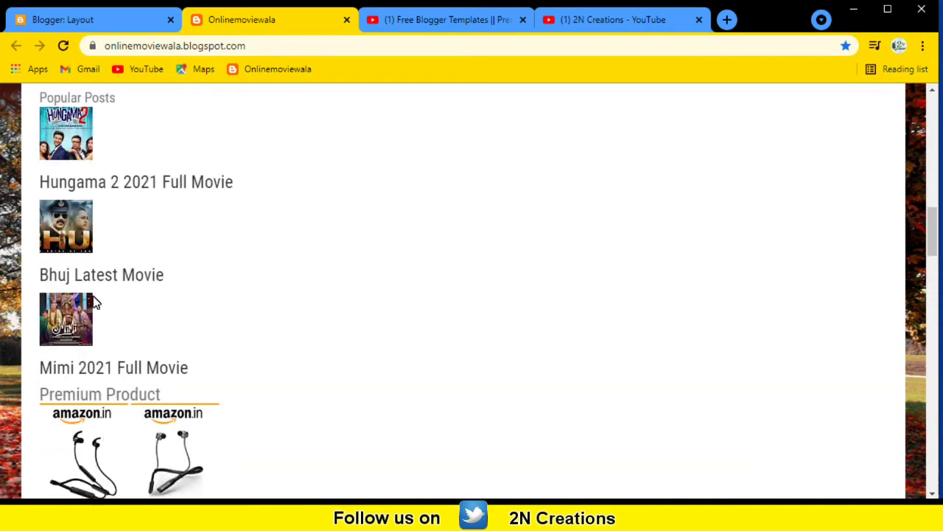
{"action": "scroll", "coordinate": [95, 302], "scroll_direction": "down", "scroll_amount": 3}
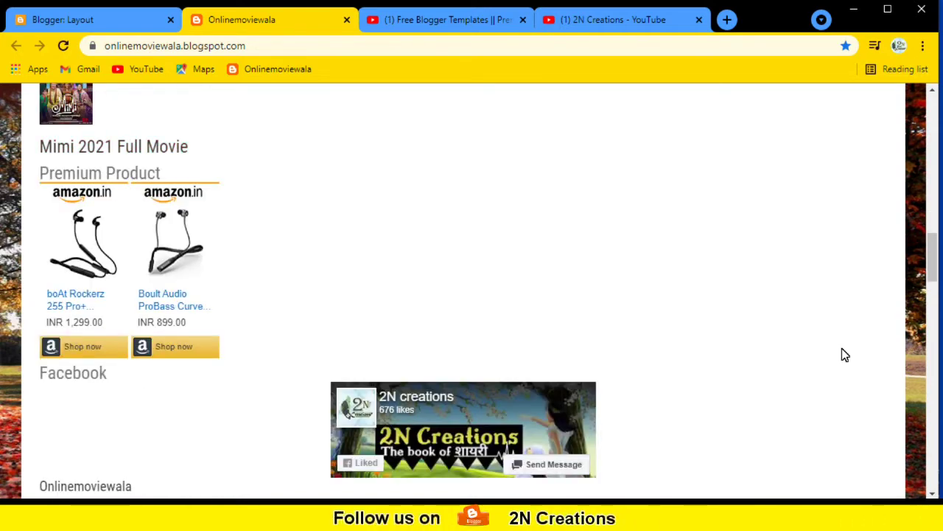
{"action": "scroll", "coordinate": [521, 450], "scroll_direction": "down", "scroll_amount": 2}
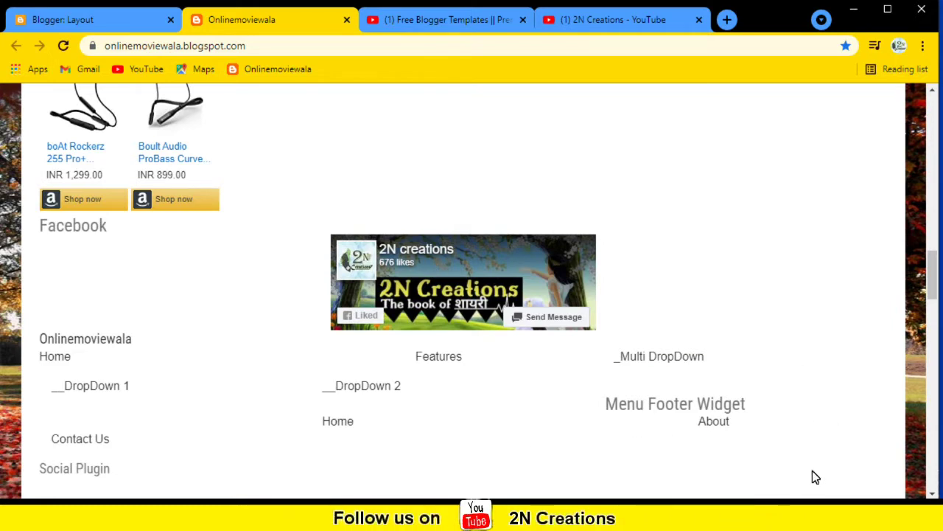
{"action": "scroll", "coordinate": [678, 391], "scroll_direction": "down", "scroll_amount": 3}
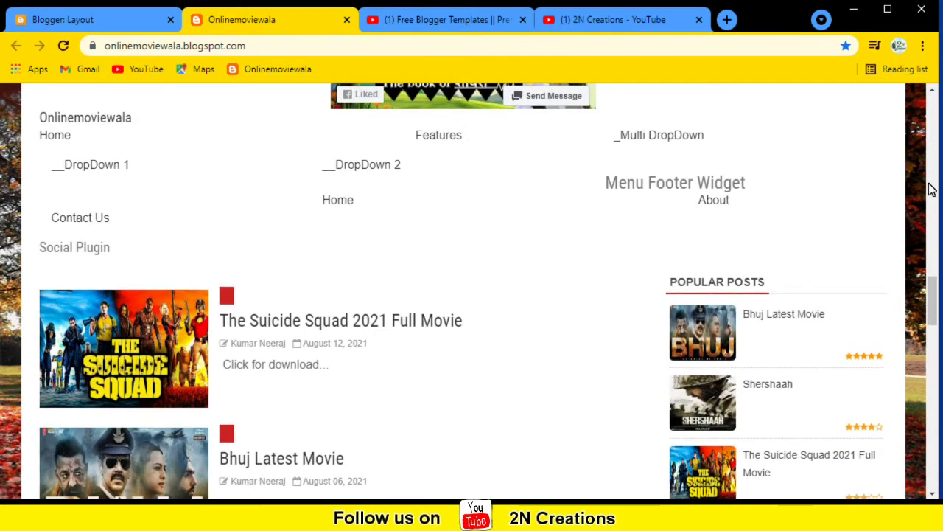
{"action": "scroll", "coordinate": [238, 341], "scroll_direction": "down", "scroll_amount": 4}
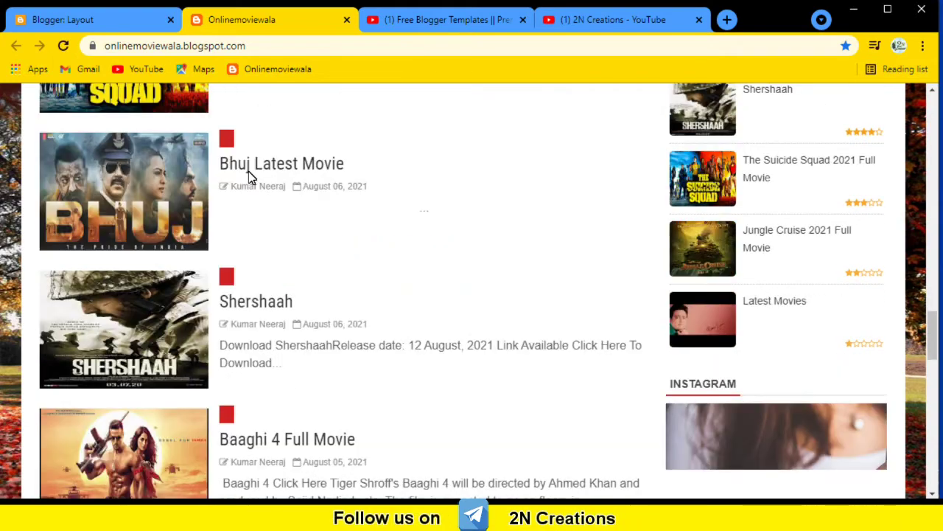
{"action": "scroll", "coordinate": [263, 351], "scroll_direction": "down", "scroll_amount": 3}
{"action": "scroll", "coordinate": [284, 332], "scroll_direction": "down", "scroll_amount": 5}
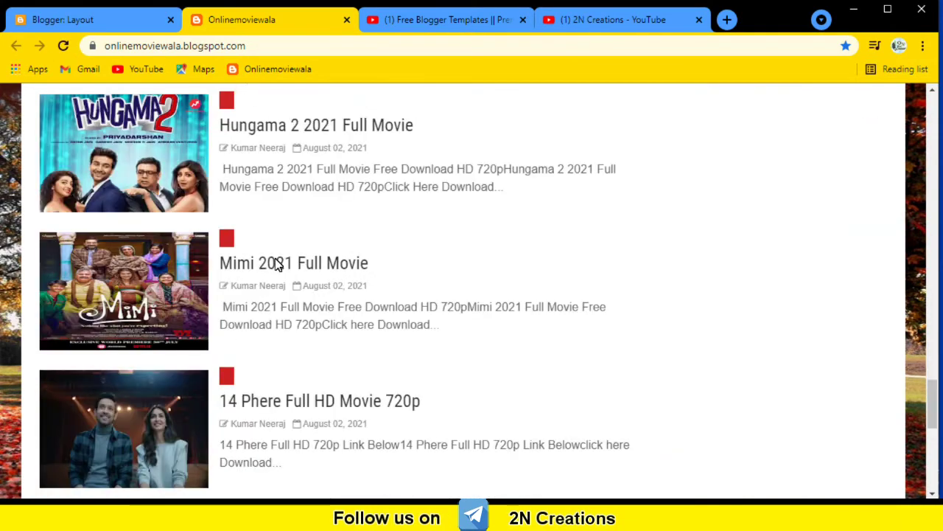
{"action": "scroll", "coordinate": [277, 266], "scroll_direction": "down", "scroll_amount": 5}
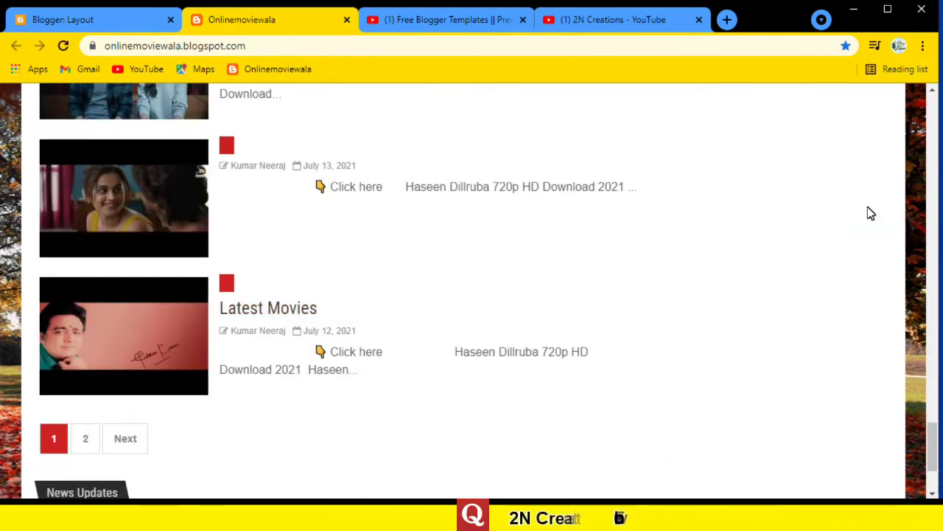
{"action": "scroll", "coordinate": [442, 390], "scroll_direction": "down", "scroll_amount": 2}
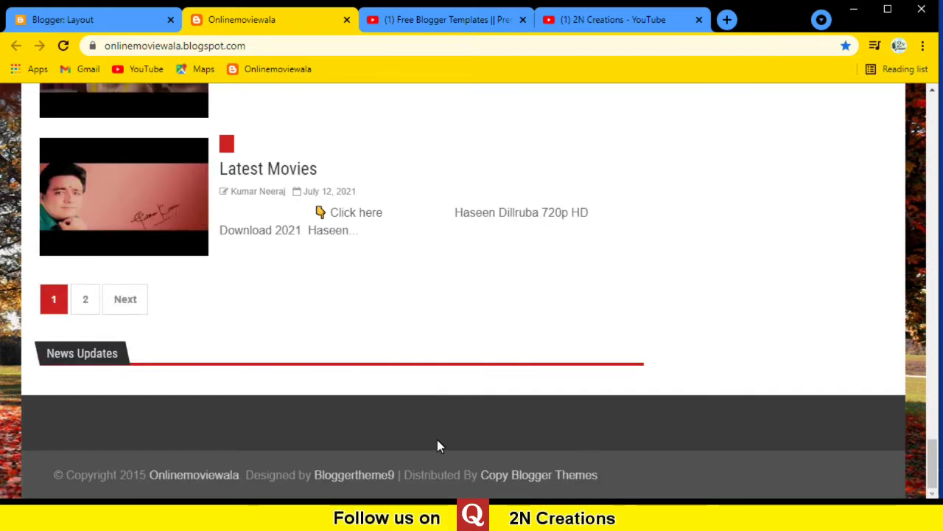
{"action": "scroll", "coordinate": [449, 408], "scroll_direction": "up", "scroll_amount": 5}
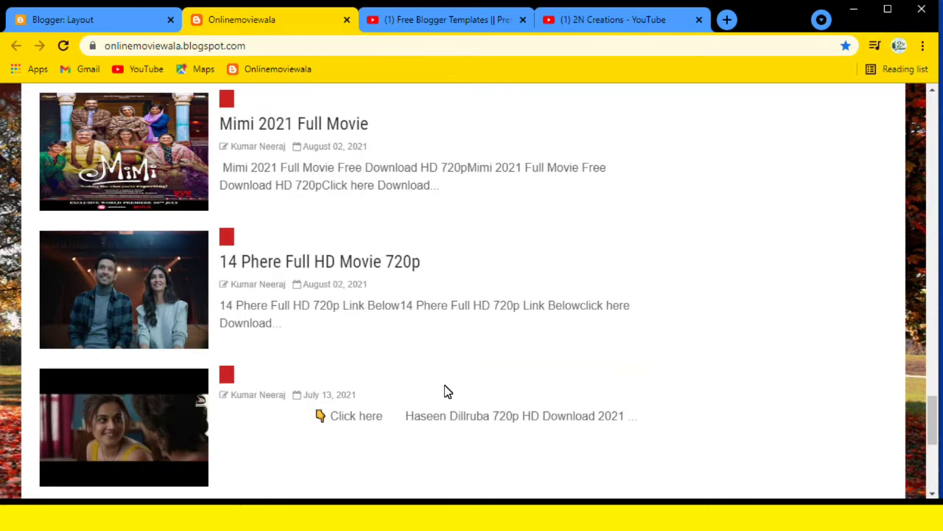
{"action": "scroll", "coordinate": [582, 455], "scroll_direction": "up", "scroll_amount": 6}
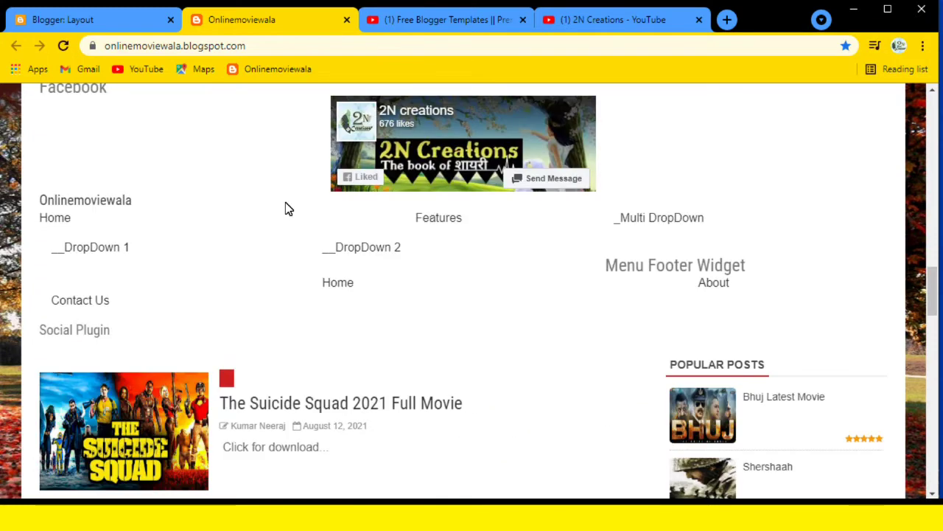
{"action": "scroll", "coordinate": [285, 202], "scroll_direction": "up", "scroll_amount": 4}
{"action": "left_click", "coordinate": [132, 24]}
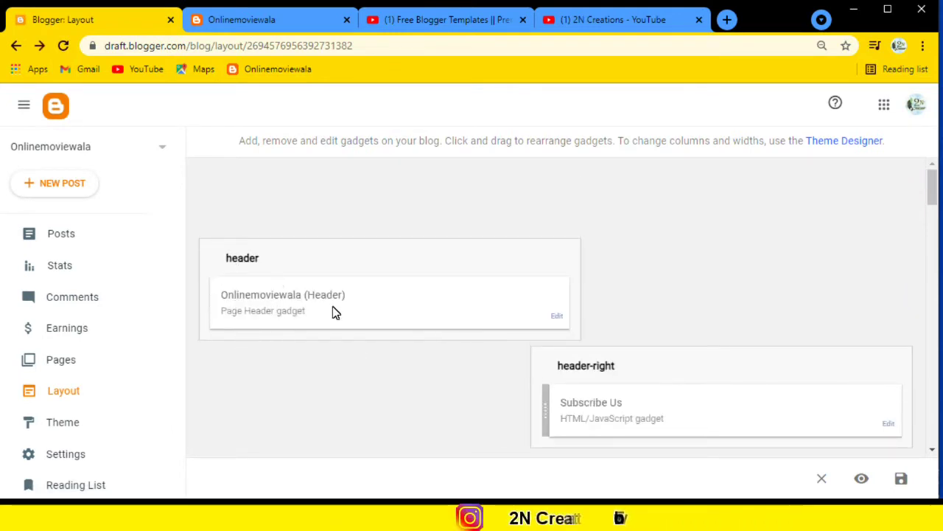
Save the Page Header gadget with title 'Onlinemoviewala', its existing description and no header image.
{"action": "left_click", "coordinate": [558, 317]}
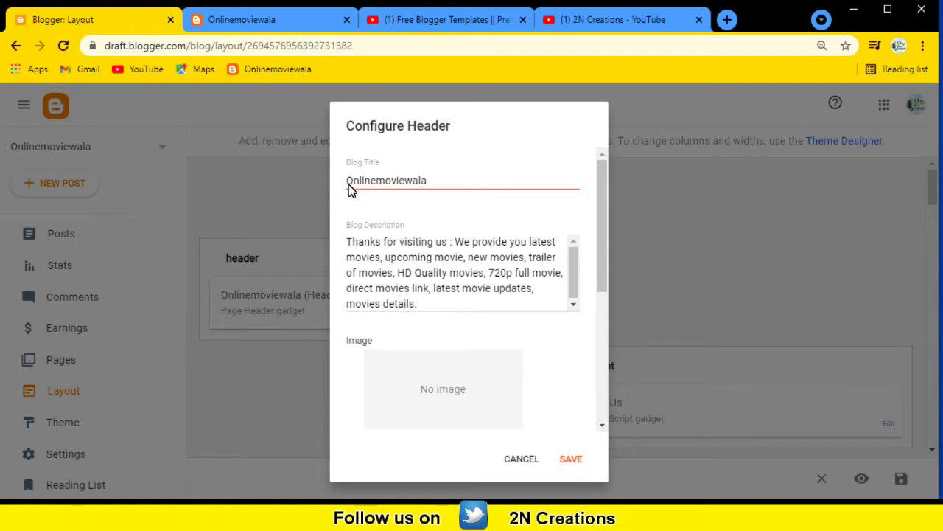
{"action": "left_click_drag", "start_coordinate": [348, 184], "coordinate": [480, 192]}
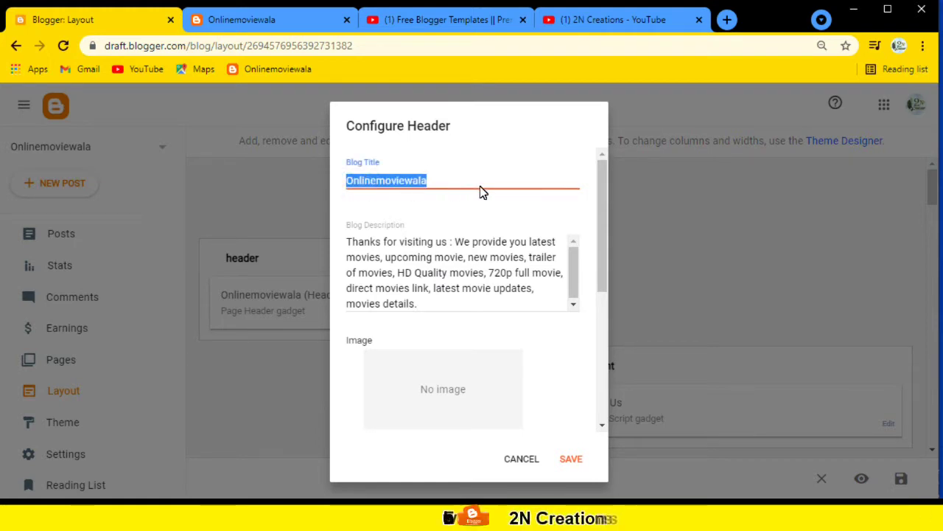
{"action": "left_click", "coordinate": [347, 244]}
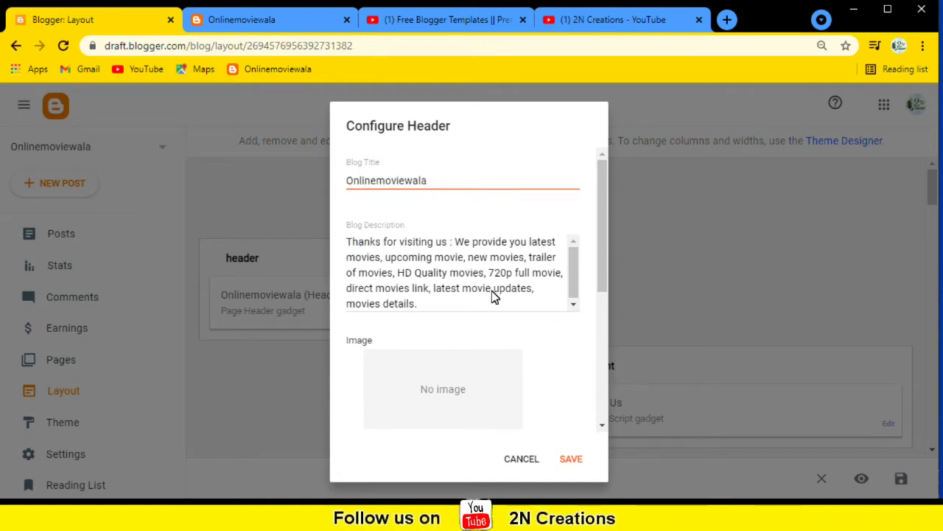
{"action": "scroll", "coordinate": [498, 371], "scroll_direction": "down", "scroll_amount": 2}
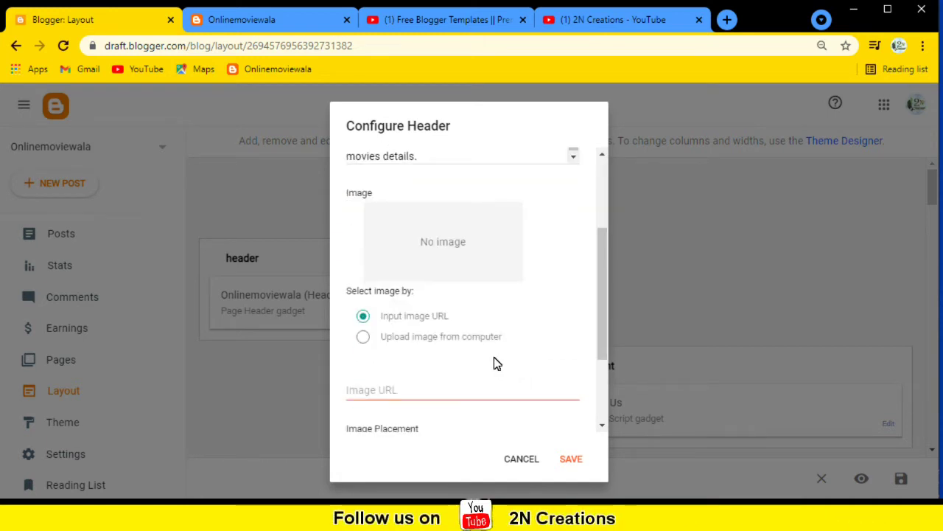
{"action": "left_click", "coordinate": [363, 343]}
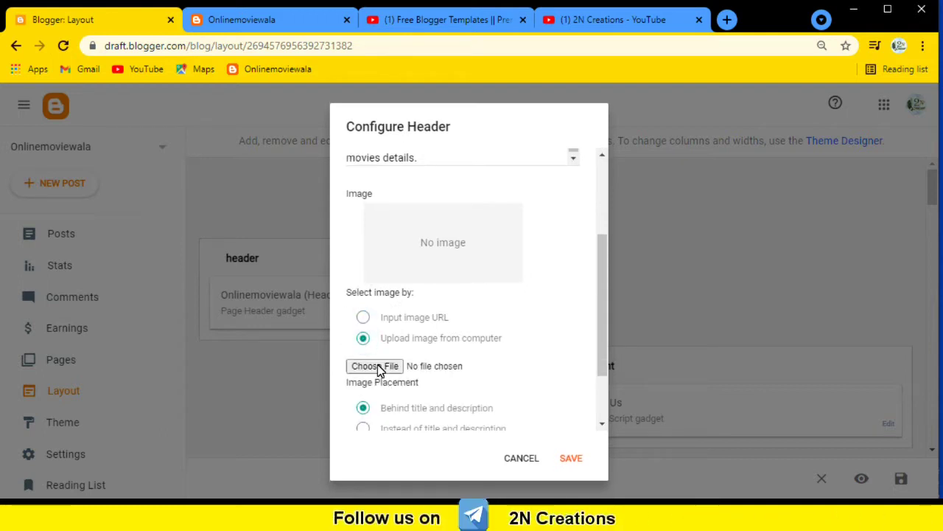
{"action": "left_click", "coordinate": [364, 318]}
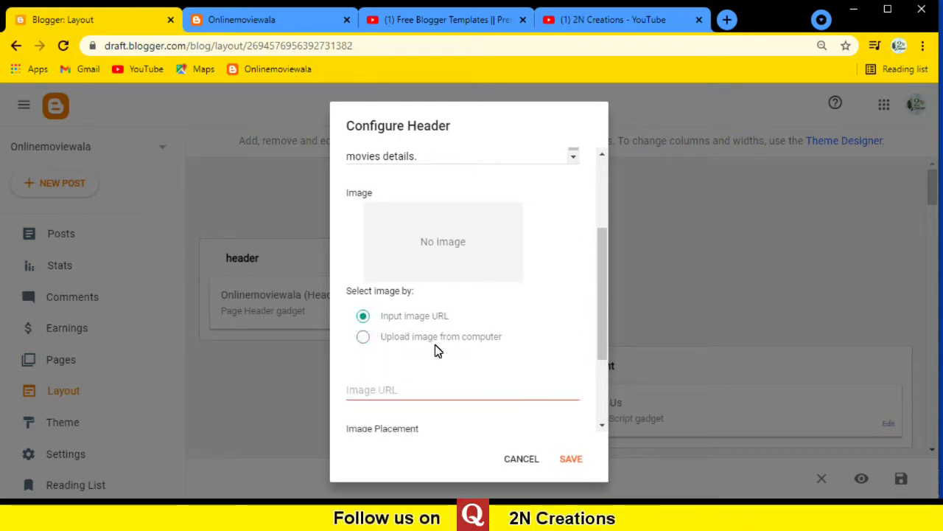
{"action": "left_click", "coordinate": [443, 398]}
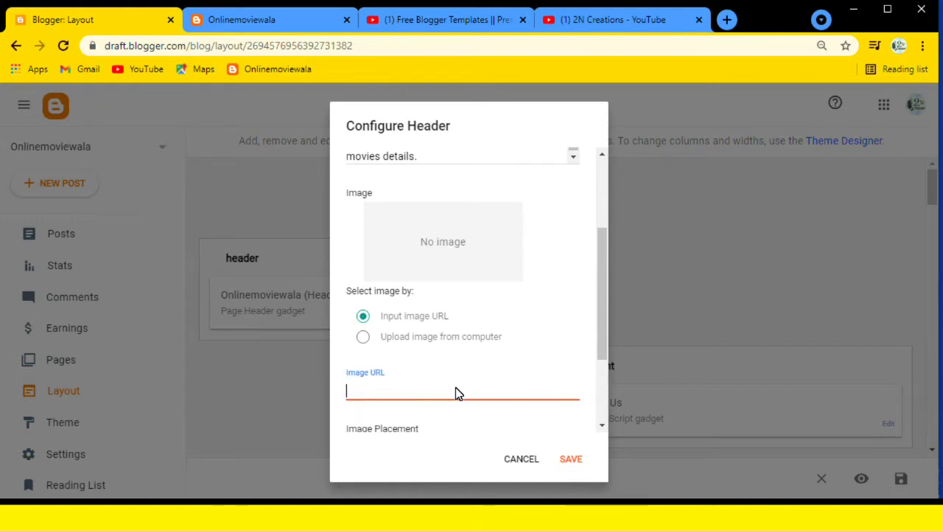
{"action": "left_click", "coordinate": [574, 459]}
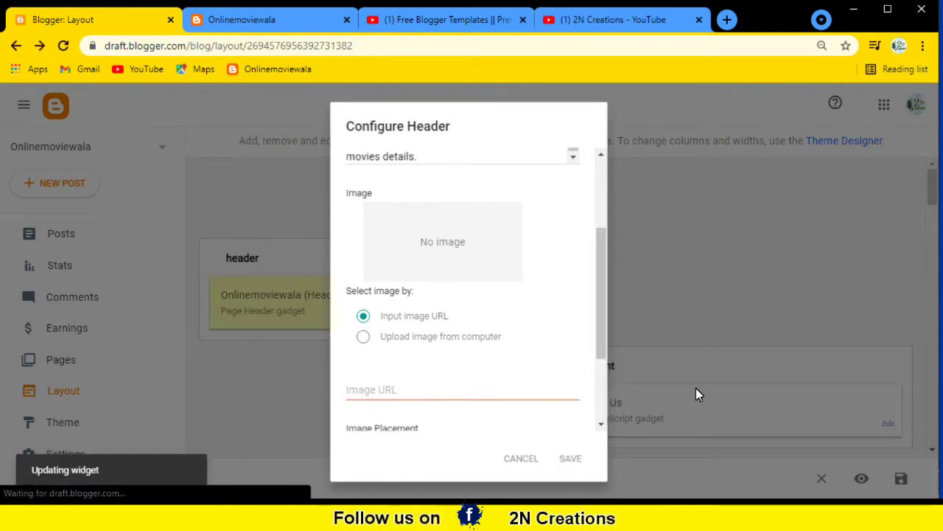
{"action": "scroll", "coordinate": [652, 361], "scroll_direction": "down", "scroll_amount": 2}
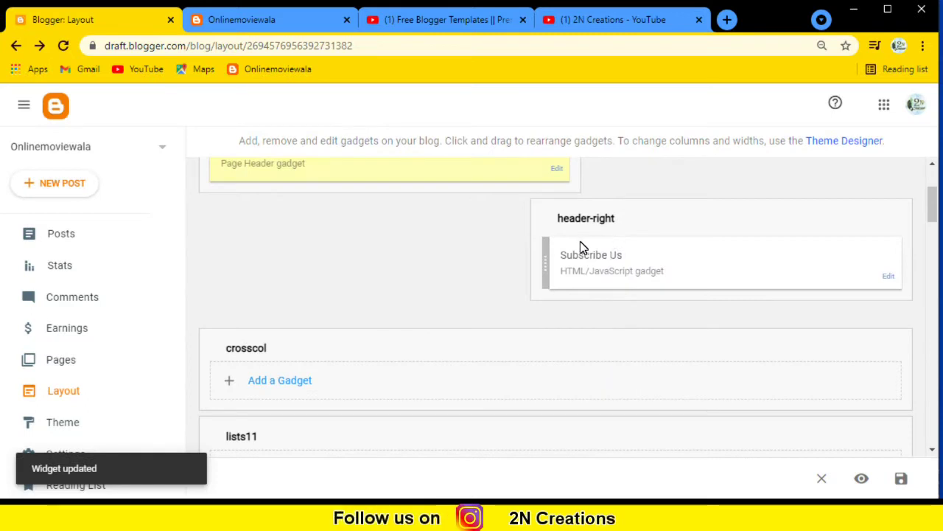
In the Subscribe Us gadget's iframe src, select the 'watch?v=…' part after embed/, then view the 2N Creations channel.
{"action": "left_click", "coordinate": [889, 280]}
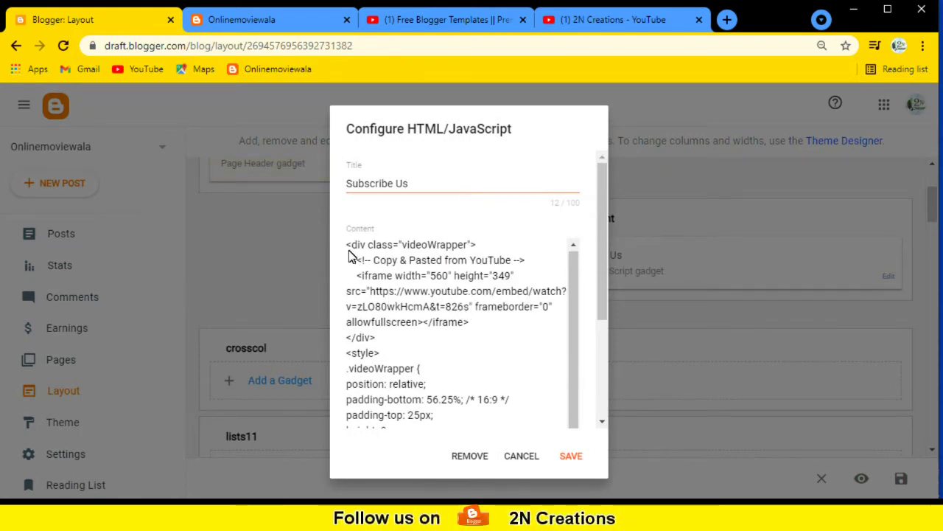
{"action": "scroll", "coordinate": [389, 305], "scroll_direction": "down", "scroll_amount": 5}
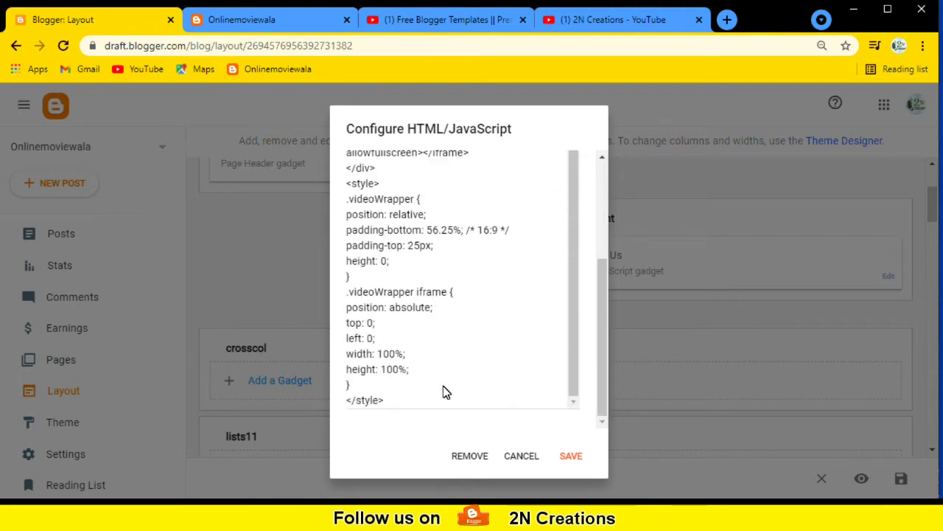
{"action": "left_click_drag", "start_coordinate": [575, 379], "coordinate": [442, 144]}
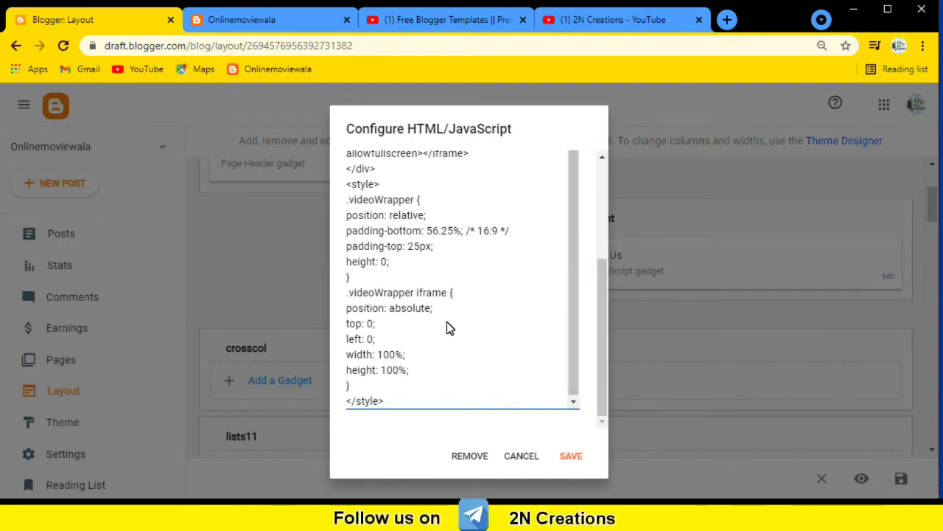
{"action": "scroll", "coordinate": [451, 244], "scroll_direction": "up", "scroll_amount": 8}
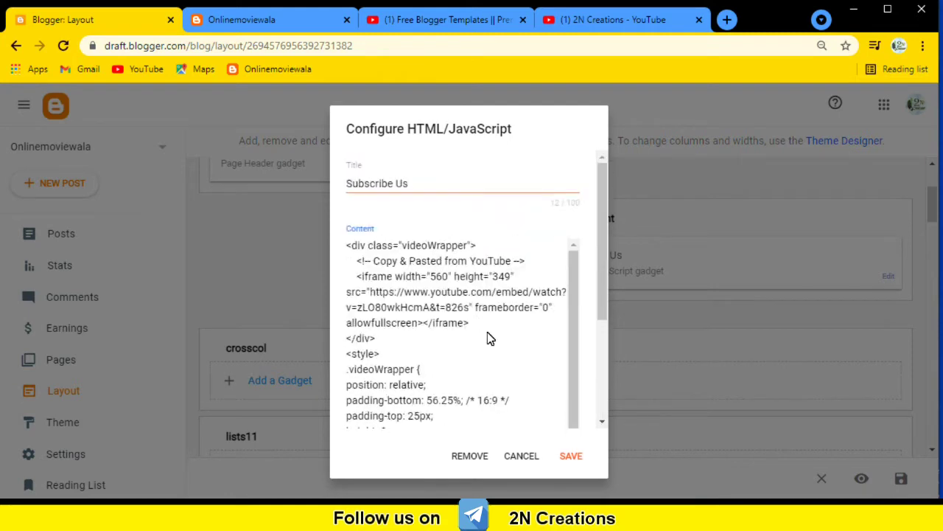
{"action": "double_click", "coordinate": [372, 293]}
{"action": "left_click_drag", "start_coordinate": [486, 295], "coordinate": [469, 314]}
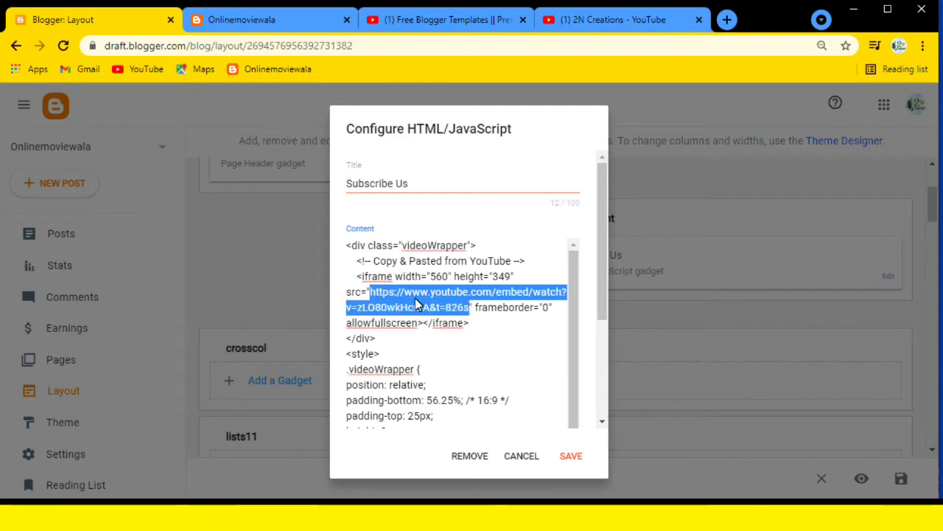
{"action": "left_click", "coordinate": [533, 301]}
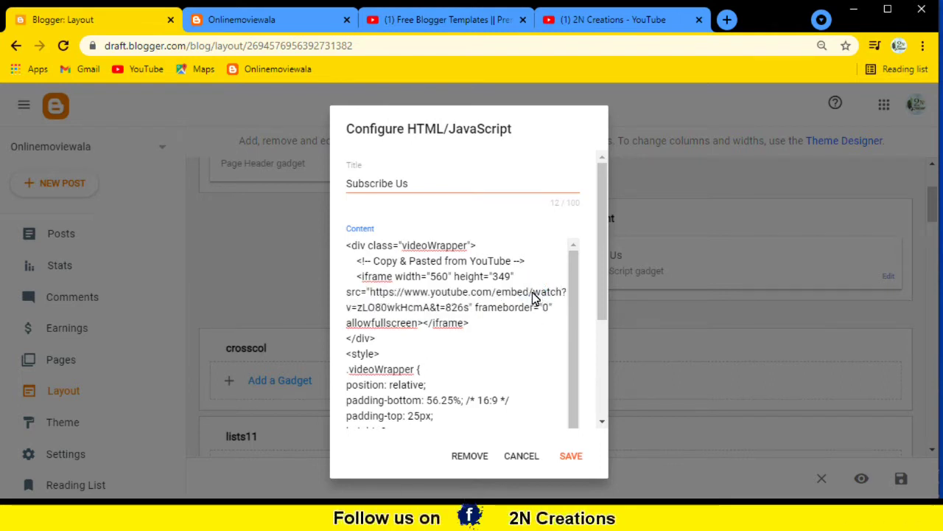
{"action": "left_click_drag", "start_coordinate": [534, 293], "coordinate": [470, 313]}
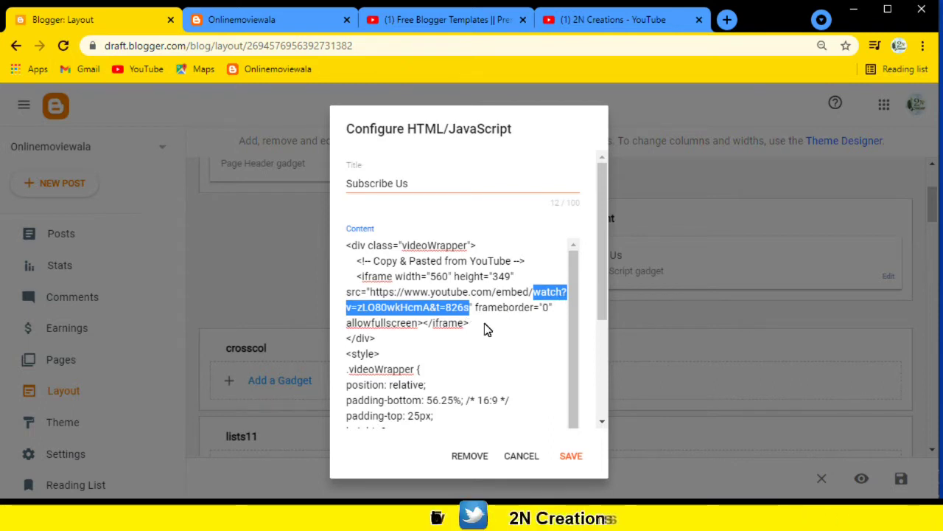
{"action": "left_click", "coordinate": [587, 22]}
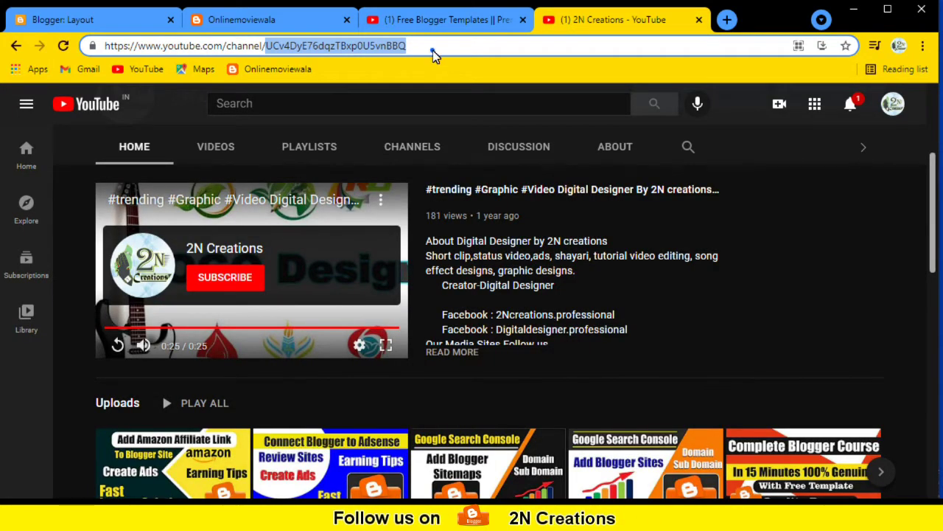
Copy the 2N Creations channel ID from the end of the YouTube address and return to Blogger.
{"action": "left_click_drag", "start_coordinate": [421, 46], "coordinate": [266, 46]}
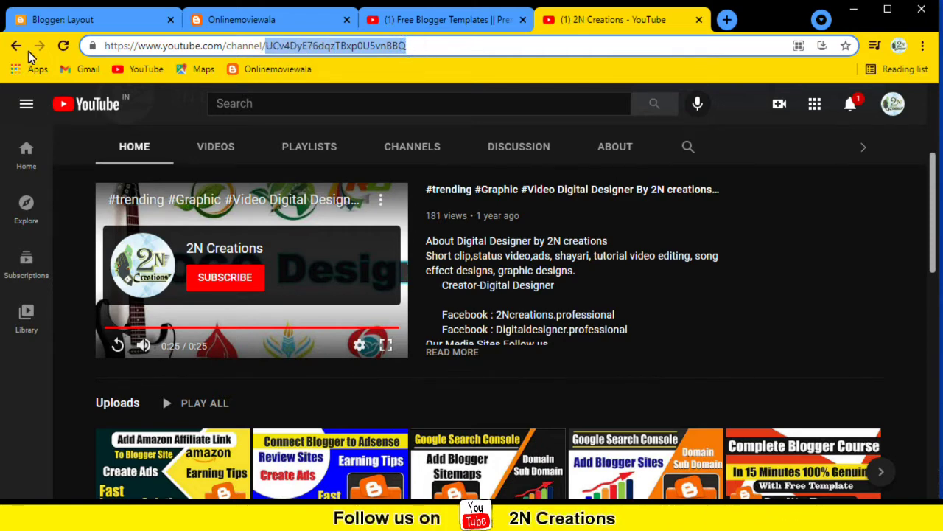
{"action": "right_click", "coordinate": [302, 46]}
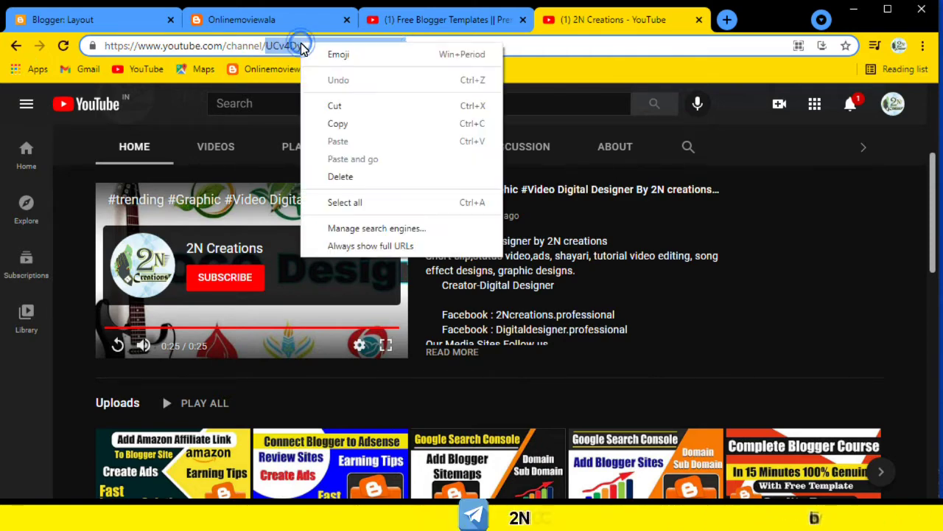
{"action": "left_click", "coordinate": [334, 126]}
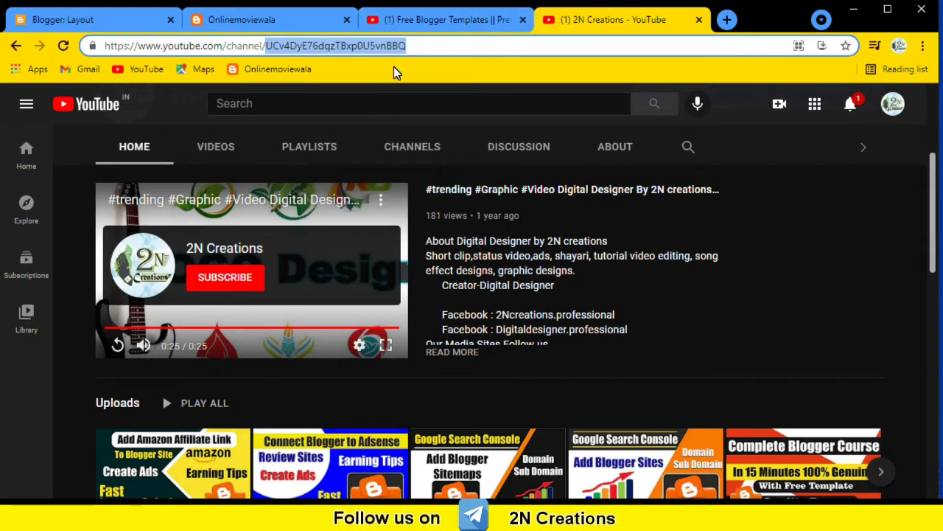
{"action": "left_click", "coordinate": [122, 24]}
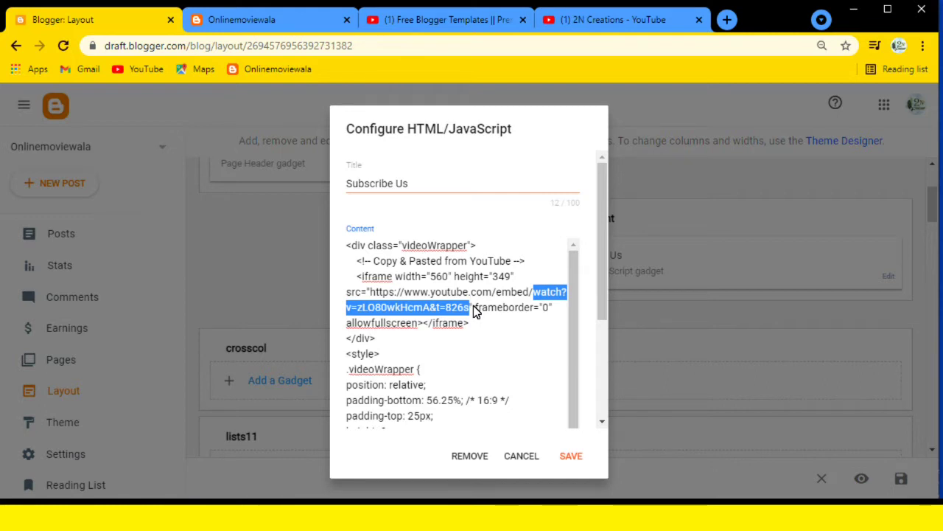
Replace the selected video part after embed/ with the copied channel ID and save Subscribe Us.
{"action": "key", "text": "BackSpace"}
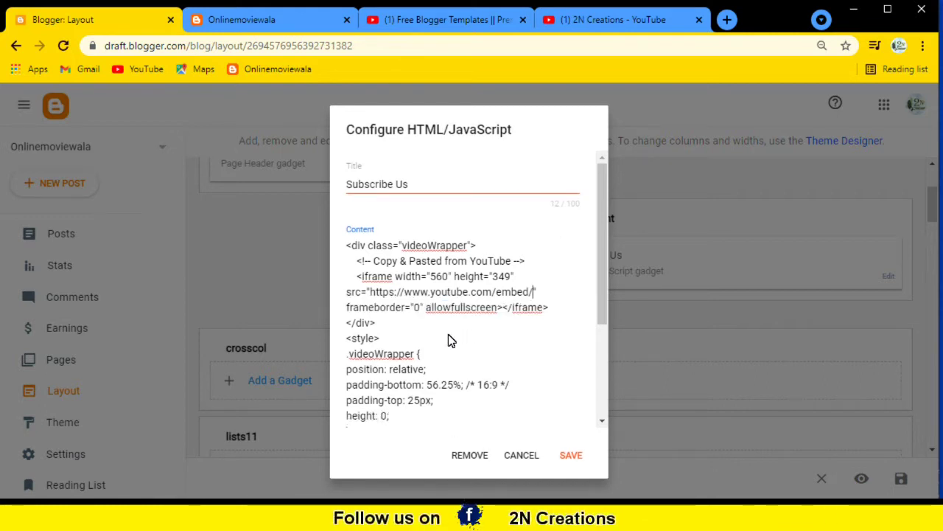
{"action": "key", "text": "ctrl+v"}
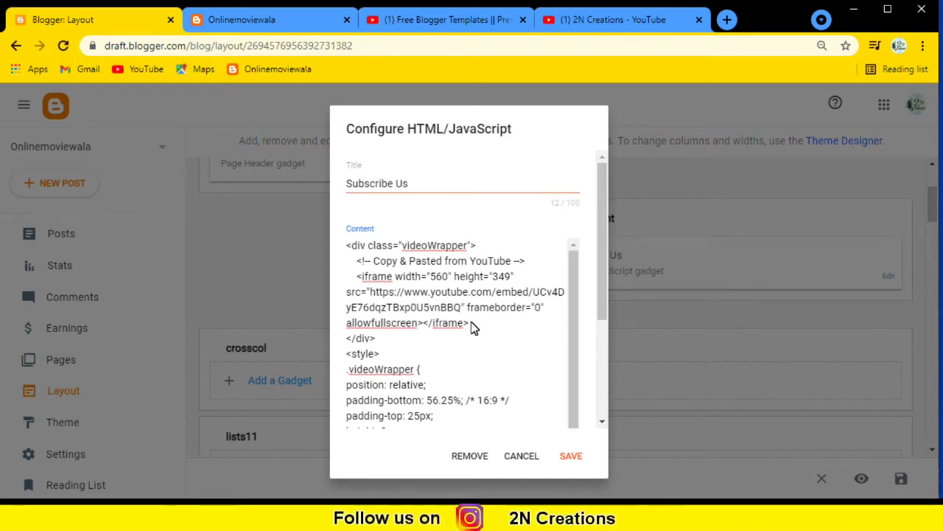
{"action": "left_click", "coordinate": [571, 455]}
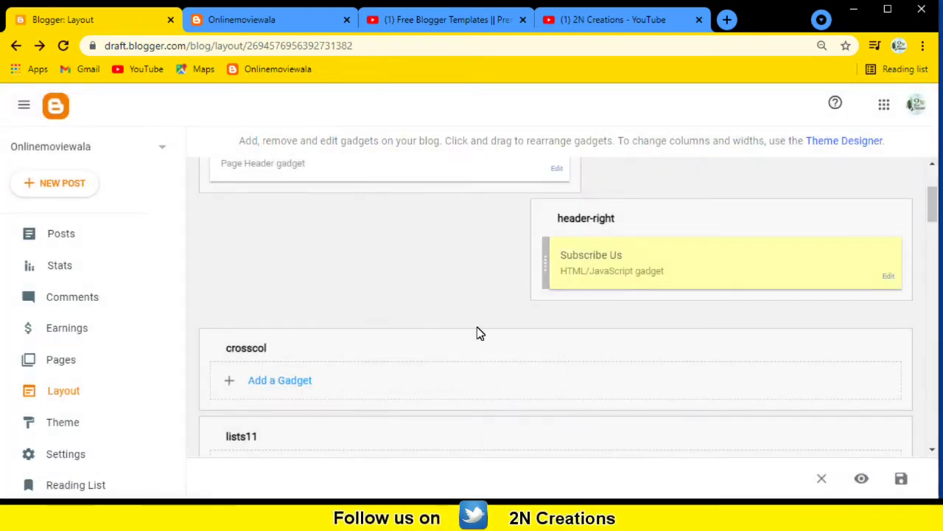
{"action": "scroll", "coordinate": [403, 272], "scroll_direction": "down", "scroll_amount": 3}
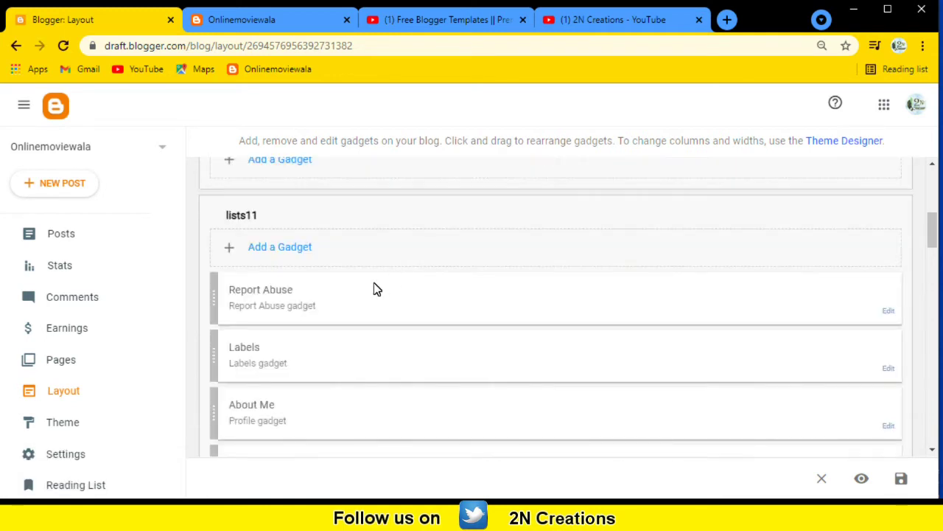
{"action": "scroll", "coordinate": [363, 295], "scroll_direction": "up", "scroll_amount": 3}
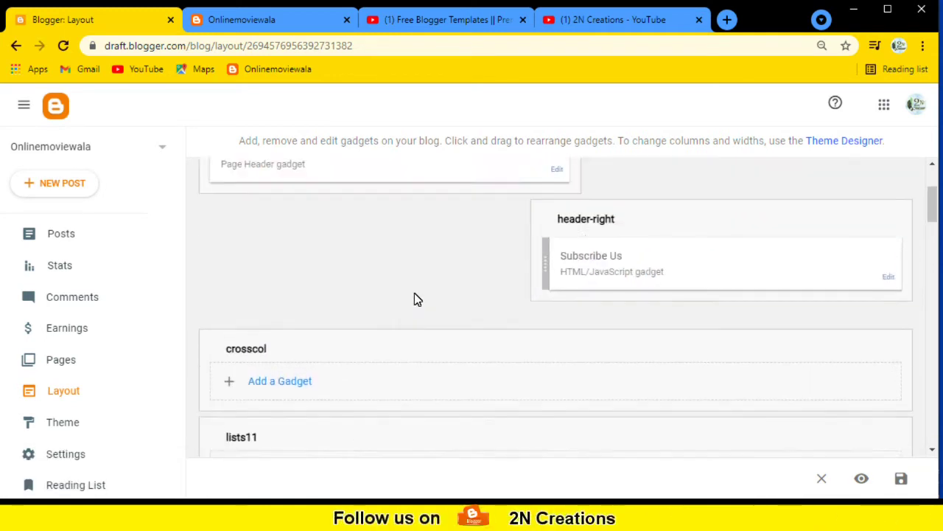
{"action": "scroll", "coordinate": [442, 313], "scroll_direction": "up", "scroll_amount": 1}
{"action": "scroll", "coordinate": [704, 302], "scroll_direction": "down", "scroll_amount": 3}
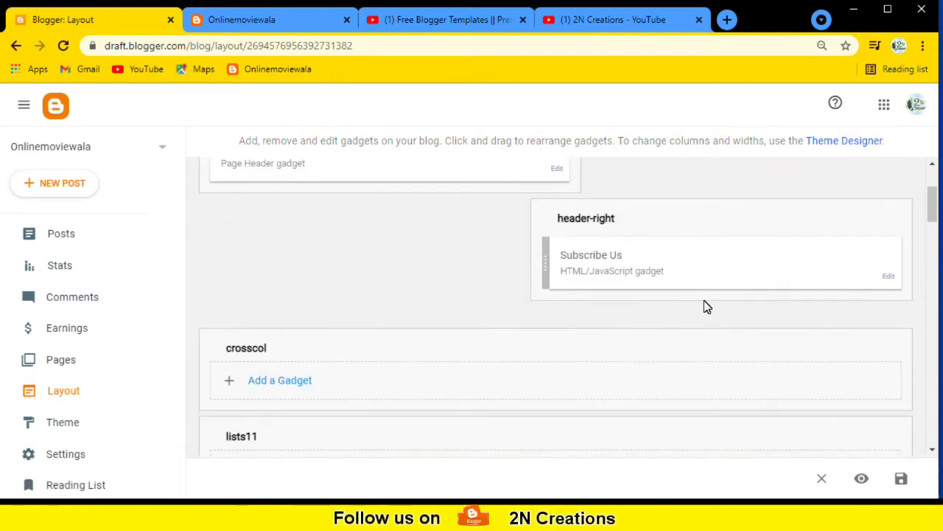
{"action": "scroll", "coordinate": [251, 284], "scroll_direction": "down", "scroll_amount": 1}
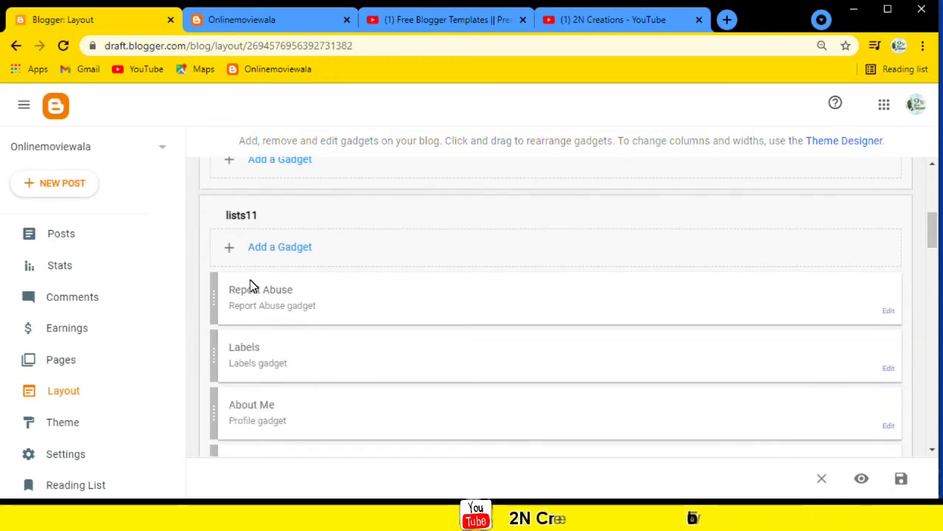
{"action": "scroll", "coordinate": [317, 245], "scroll_direction": "down", "scroll_amount": 1}
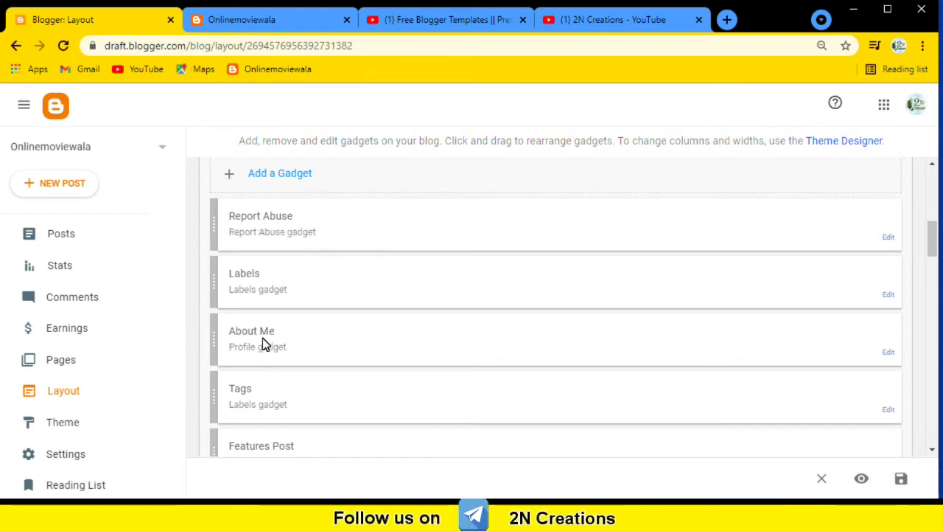
{"action": "scroll", "coordinate": [315, 368], "scroll_direction": "down", "scroll_amount": 1}
{"action": "scroll", "coordinate": [320, 274], "scroll_direction": "down", "scroll_amount": 3}
{"action": "scroll", "coordinate": [328, 324], "scroll_direction": "down", "scroll_amount": 1}
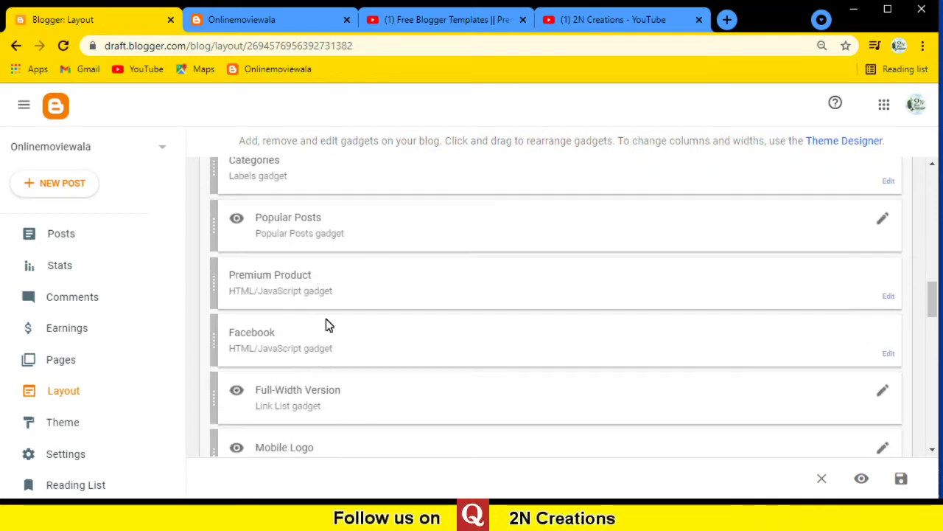
{"action": "scroll", "coordinate": [336, 272], "scroll_direction": "down", "scroll_amount": 10}
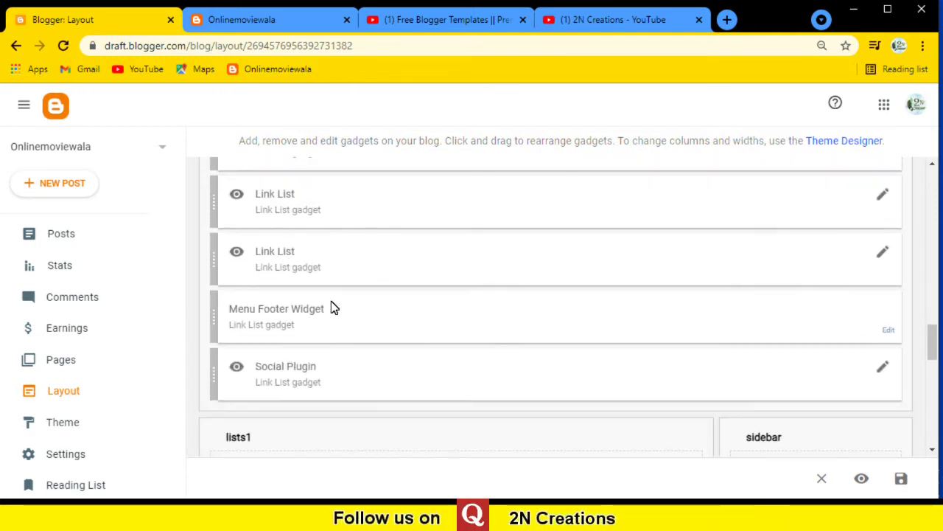
{"action": "scroll", "coordinate": [329, 295], "scroll_direction": "down", "scroll_amount": 2}
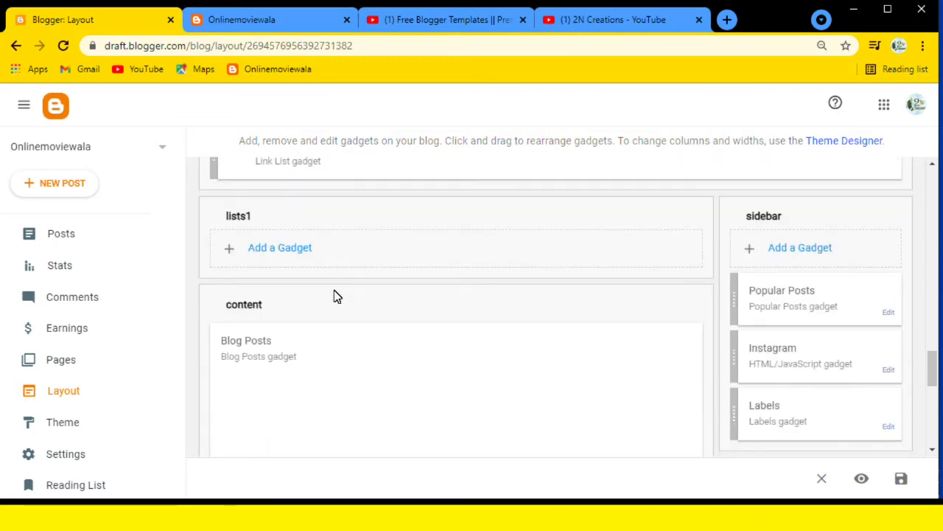
{"action": "scroll", "coordinate": [339, 265], "scroll_direction": "down", "scroll_amount": 3}
{"action": "scroll", "coordinate": [282, 198], "scroll_direction": "up", "scroll_amount": 1}
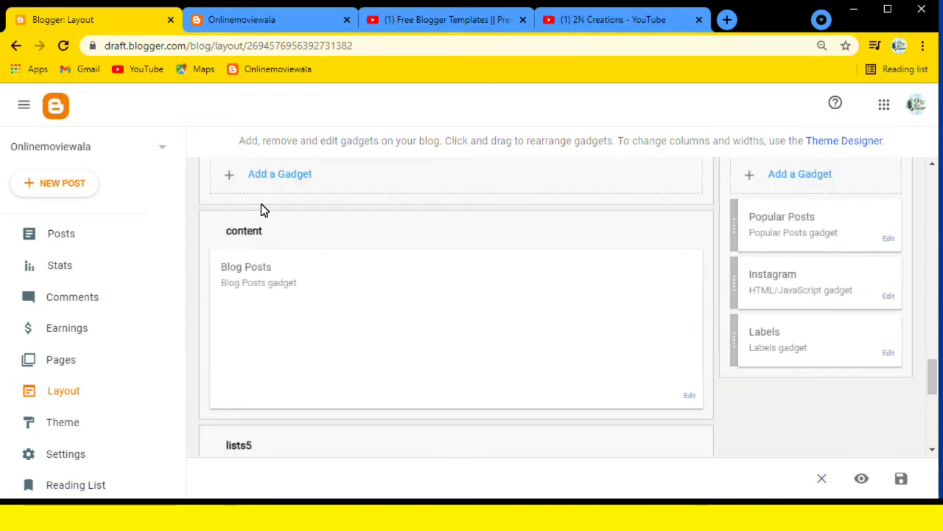
{"action": "scroll", "coordinate": [412, 333], "scroll_direction": "up", "scroll_amount": 4}
{"action": "scroll", "coordinate": [382, 256], "scroll_direction": "up", "scroll_amount": 2}
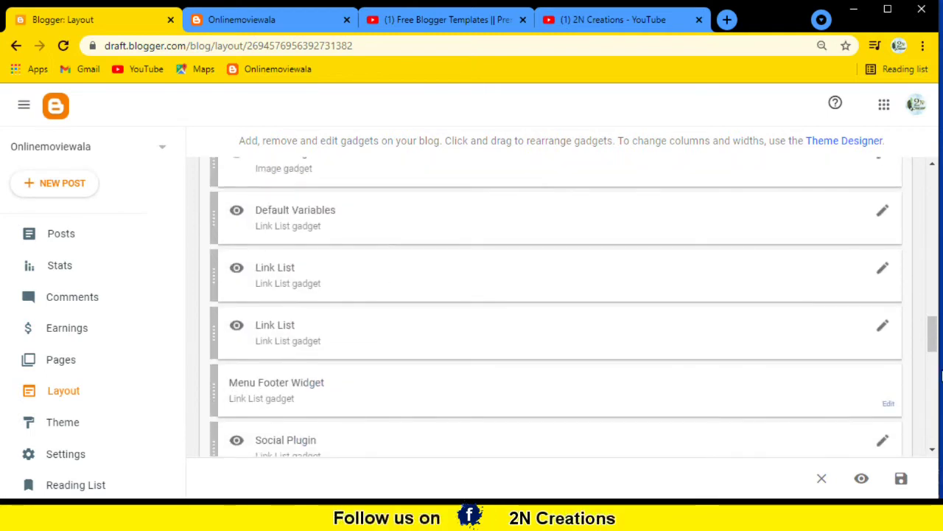
{"action": "scroll", "coordinate": [444, 306], "scroll_direction": "down", "scroll_amount": 4}
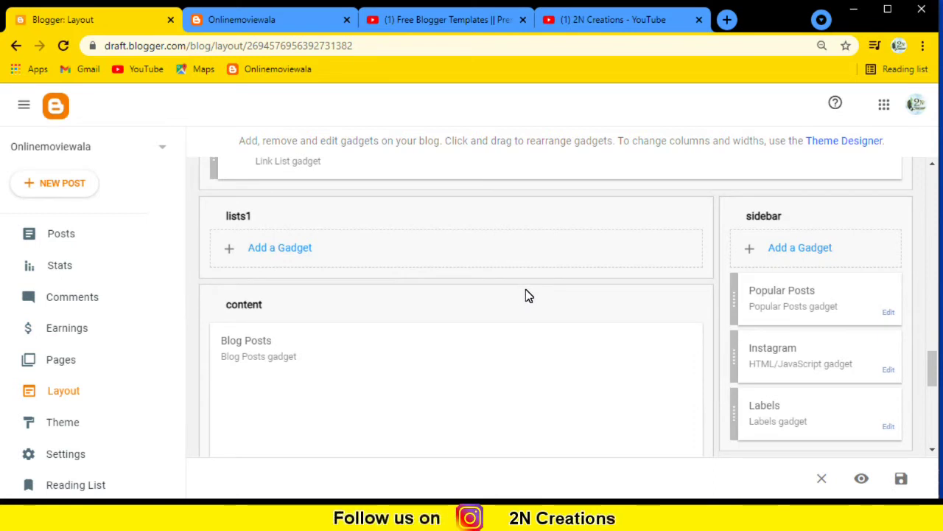
{"action": "scroll", "coordinate": [441, 181], "scroll_direction": "up", "scroll_amount": 1}
Move the Social Plugin and Menu Footer Widget gadgets into the sidebar above Popular Posts.
{"action": "left_click", "coordinate": [386, 224]}
{"action": "left_click_drag", "start_coordinate": [459, 236], "coordinate": [917, 399]}
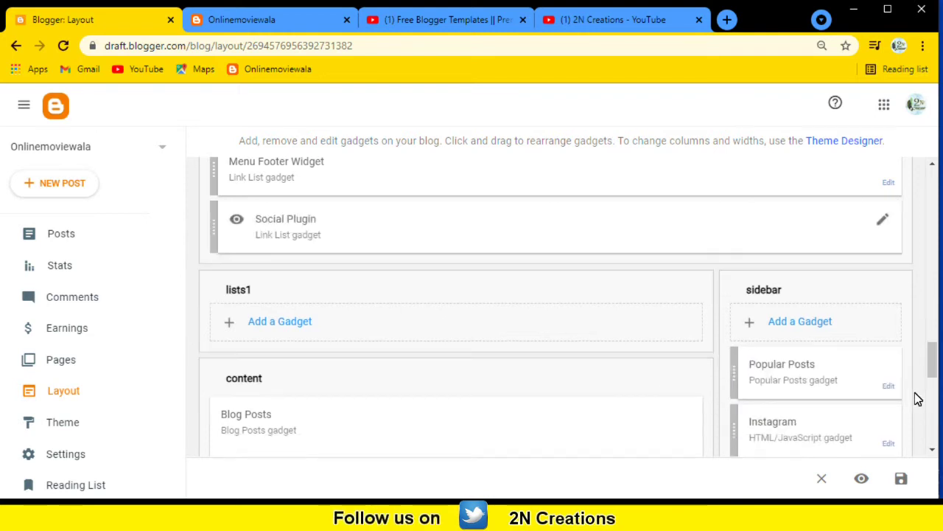
{"action": "left_click_drag", "start_coordinate": [354, 233], "coordinate": [820, 400]}
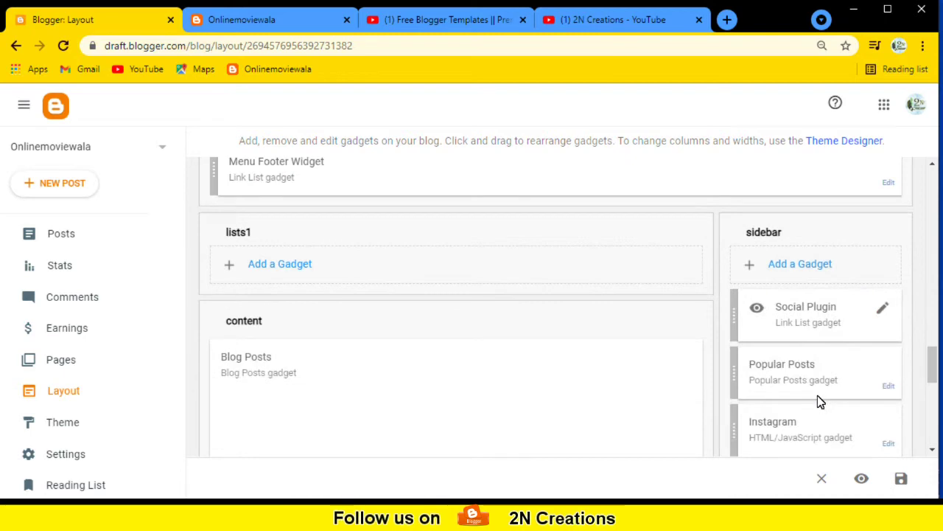
{"action": "left_click_drag", "start_coordinate": [385, 203], "coordinate": [816, 403]}
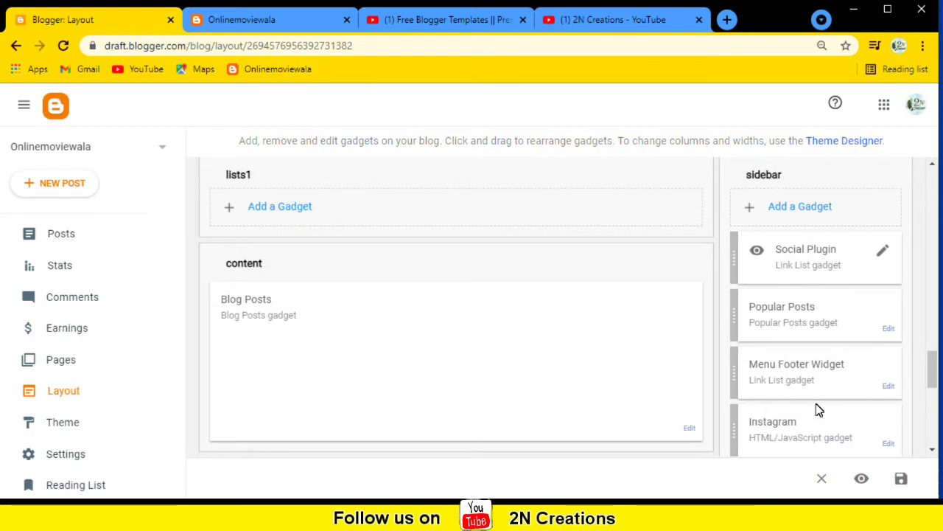
{"action": "scroll", "coordinate": [344, 213], "scroll_direction": "up", "scroll_amount": 1}
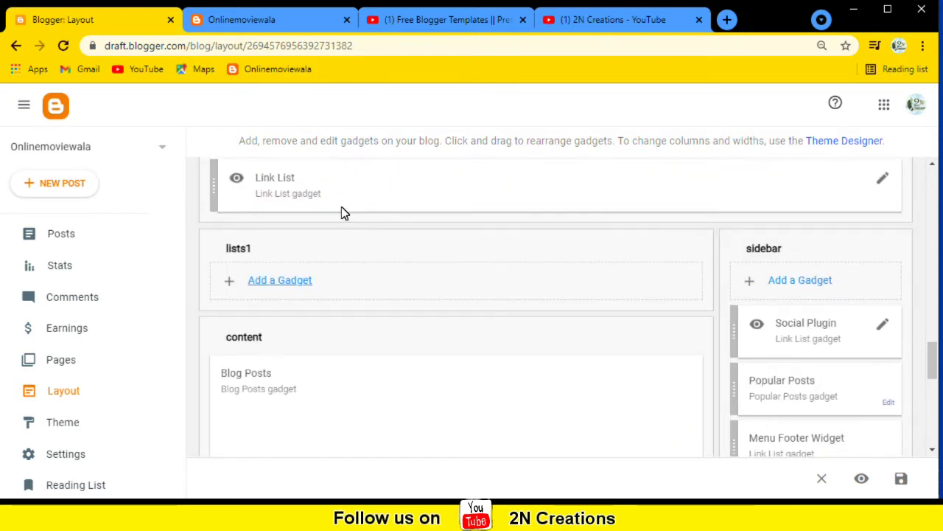
{"action": "left_click_drag", "start_coordinate": [358, 200], "coordinate": [818, 411]}
{"action": "scroll", "coordinate": [802, 405], "scroll_direction": "down", "scroll_amount": 1}
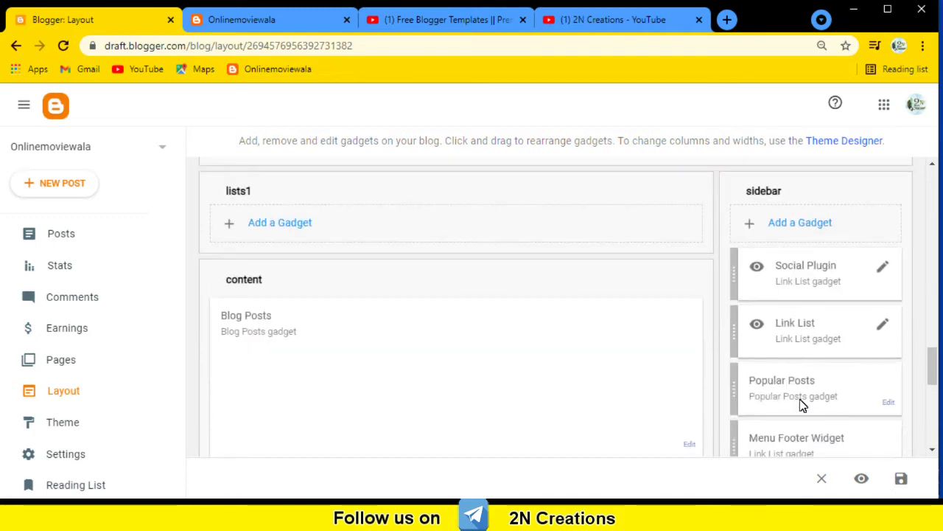
{"action": "scroll", "coordinate": [337, 339], "scroll_direction": "up", "scroll_amount": 4}
{"action": "scroll", "coordinate": [305, 353], "scroll_direction": "down", "scroll_amount": 1}
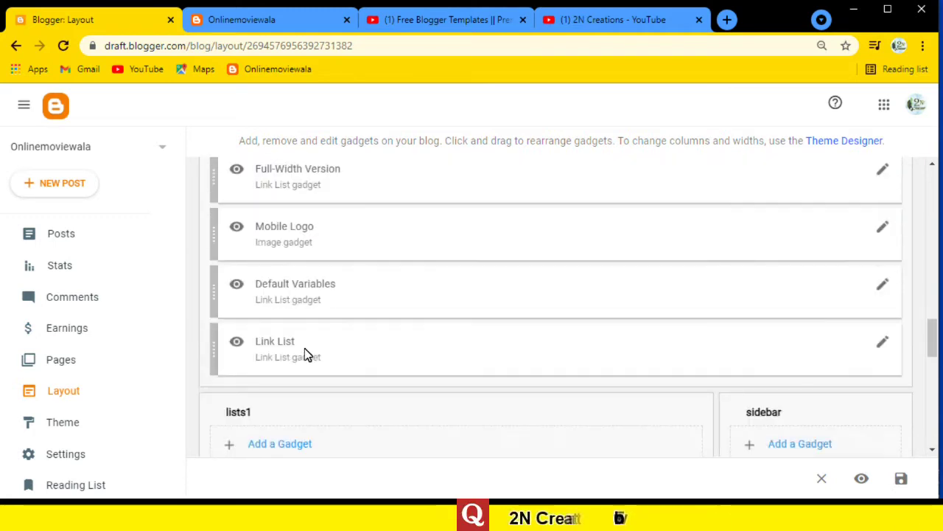
Shift the other Link List aside, then move About Me (at the top), Labels and Report Abuse into the sidebar.
{"action": "left_click_drag", "start_coordinate": [277, 347], "coordinate": [565, 374]}
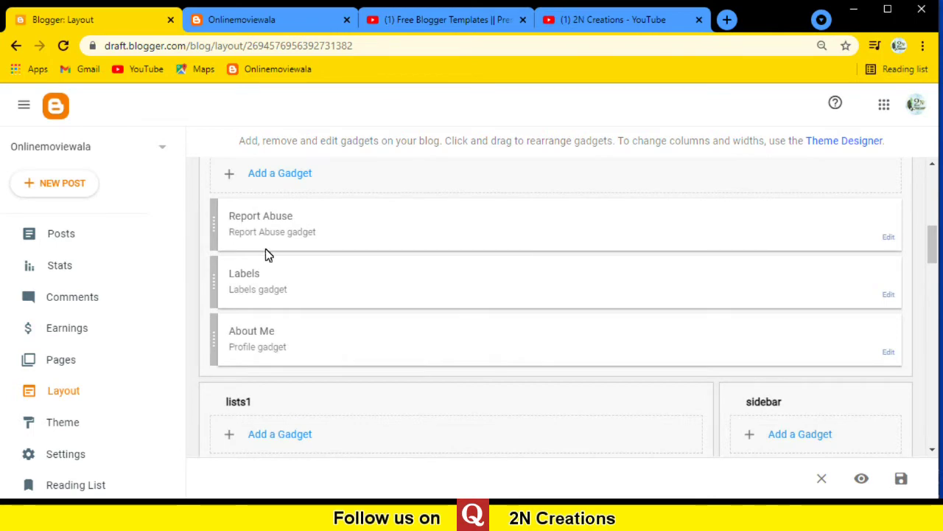
{"action": "left_click_drag", "start_coordinate": [346, 348], "coordinate": [800, 465]}
{"action": "left_click_drag", "start_coordinate": [520, 384], "coordinate": [785, 424]}
{"action": "scroll", "coordinate": [253, 300], "scroll_direction": "up", "scroll_amount": 1}
{"action": "left_click_drag", "start_coordinate": [253, 285], "coordinate": [744, 423]}
{"action": "left_click_drag", "start_coordinate": [262, 224], "coordinate": [786, 440]}
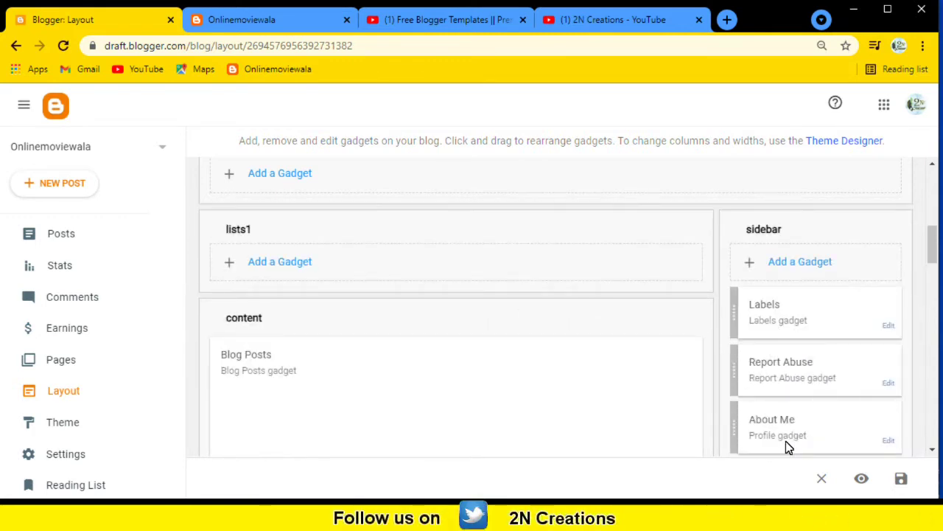
Drag the Subscribe Us gadget from header-right into the sidebar, between Labels and Report Abuse.
{"action": "scroll", "coordinate": [276, 372], "scroll_direction": "up", "scroll_amount": 5}
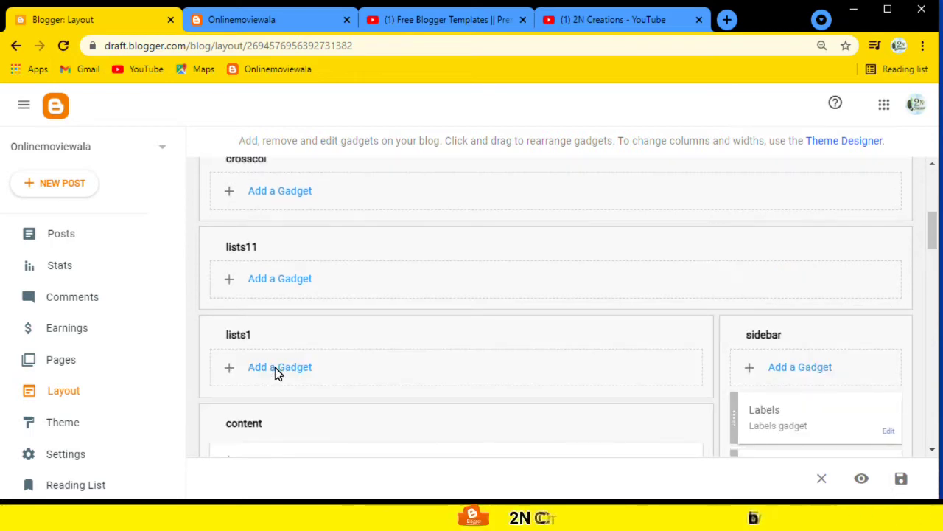
{"action": "scroll", "coordinate": [276, 325], "scroll_direction": "down", "scroll_amount": 3}
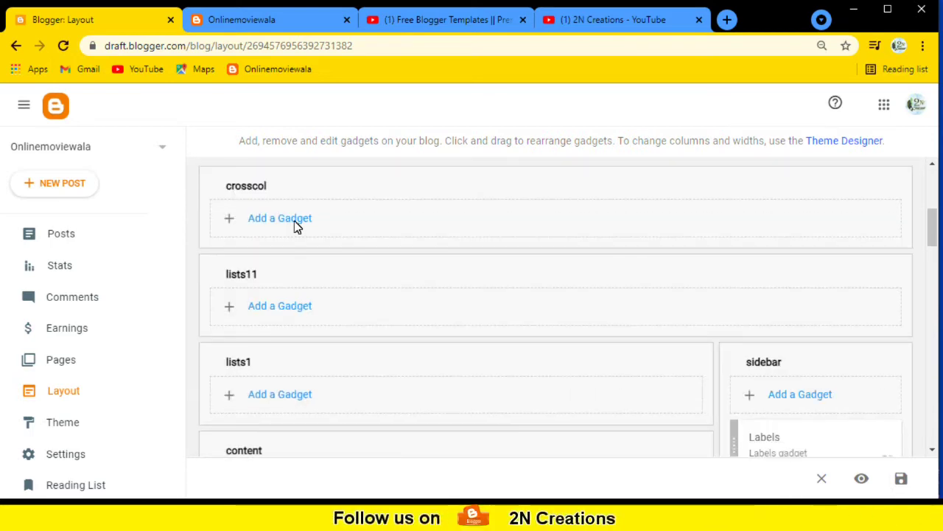
{"action": "scroll", "coordinate": [337, 414], "scroll_direction": "down", "scroll_amount": 2}
{"action": "scroll", "coordinate": [332, 312], "scroll_direction": "up", "scroll_amount": 4}
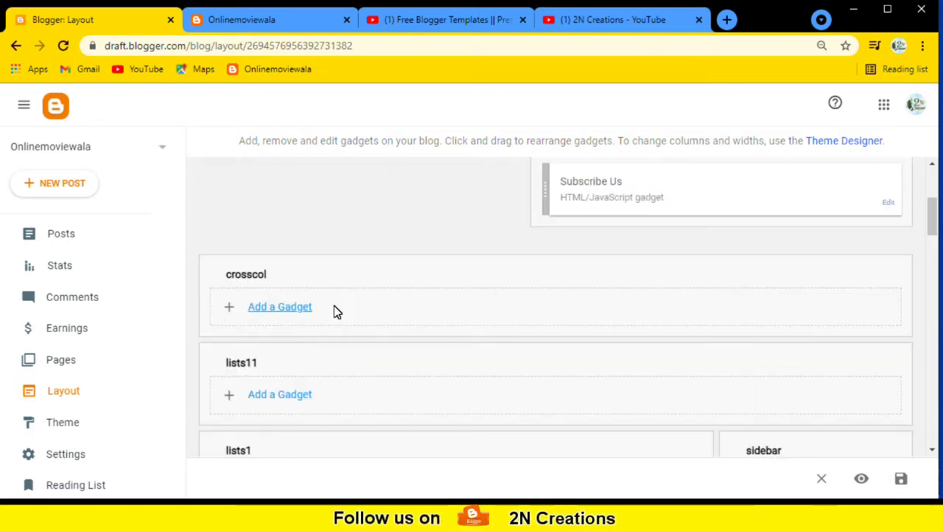
{"action": "scroll", "coordinate": [335, 310], "scroll_direction": "up", "scroll_amount": 4}
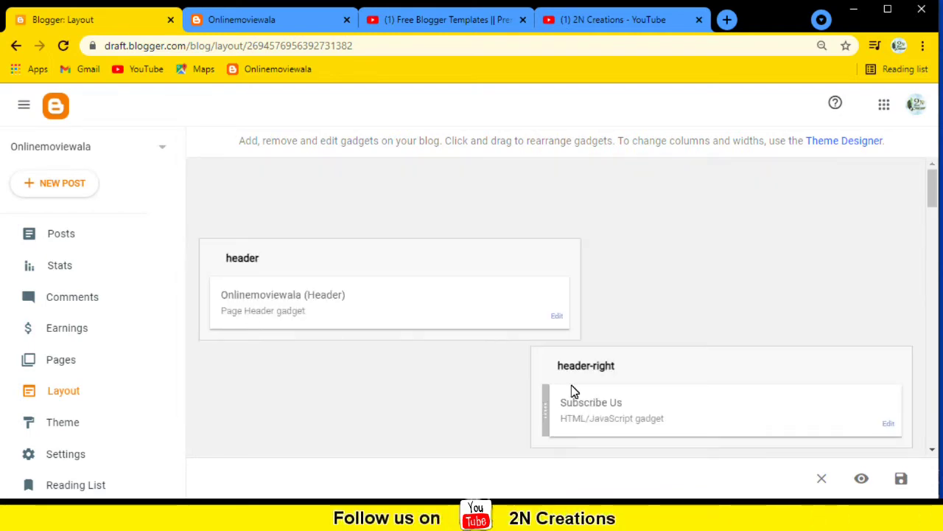
{"action": "scroll", "coordinate": [650, 366], "scroll_direction": "down", "scroll_amount": 1}
{"action": "scroll", "coordinate": [649, 362], "scroll_direction": "down", "scroll_amount": 1}
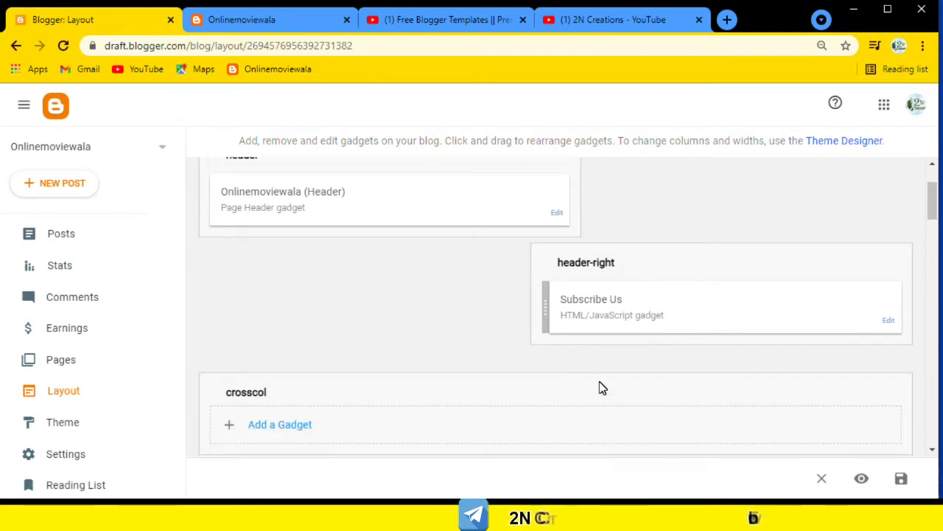
{"action": "scroll", "coordinate": [595, 199], "scroll_direction": "down", "scroll_amount": 2}
{"action": "scroll", "coordinate": [577, 212], "scroll_direction": "up", "scroll_amount": 2}
{"action": "left_click_drag", "start_coordinate": [605, 229], "coordinate": [776, 453]}
{"action": "scroll", "coordinate": [761, 339], "scroll_direction": "down", "scroll_amount": 3}
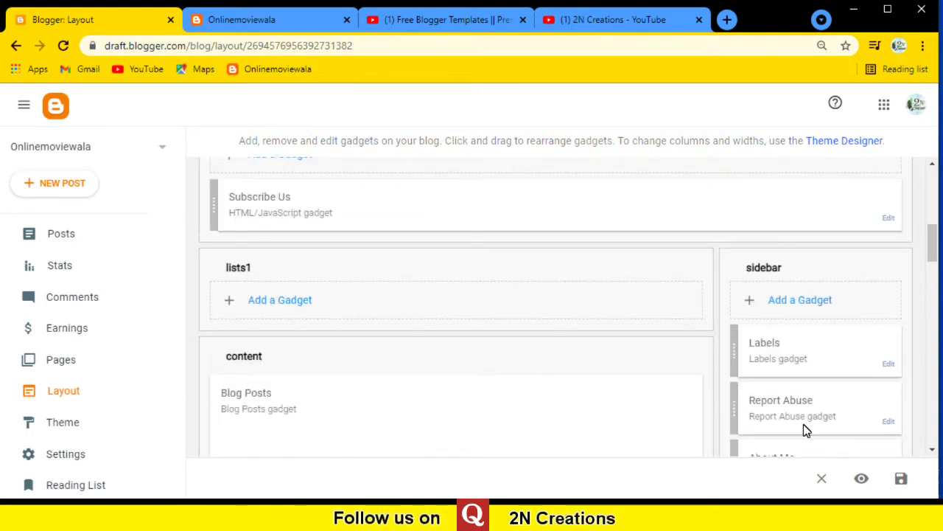
{"action": "scroll", "coordinate": [270, 326], "scroll_direction": "up", "scroll_amount": 1}
{"action": "scroll", "coordinate": [265, 306], "scroll_direction": "down", "scroll_amount": 1}
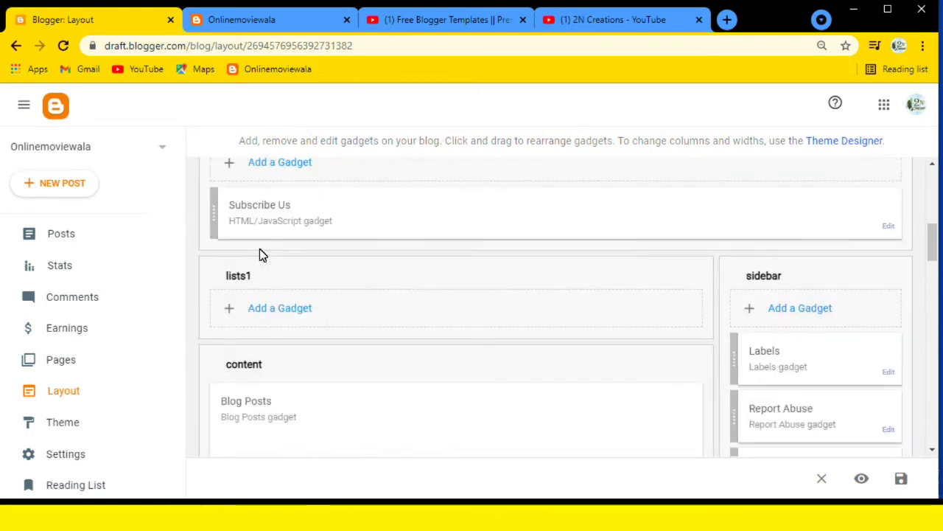
{"action": "left_click_drag", "start_coordinate": [243, 201], "coordinate": [783, 434]}
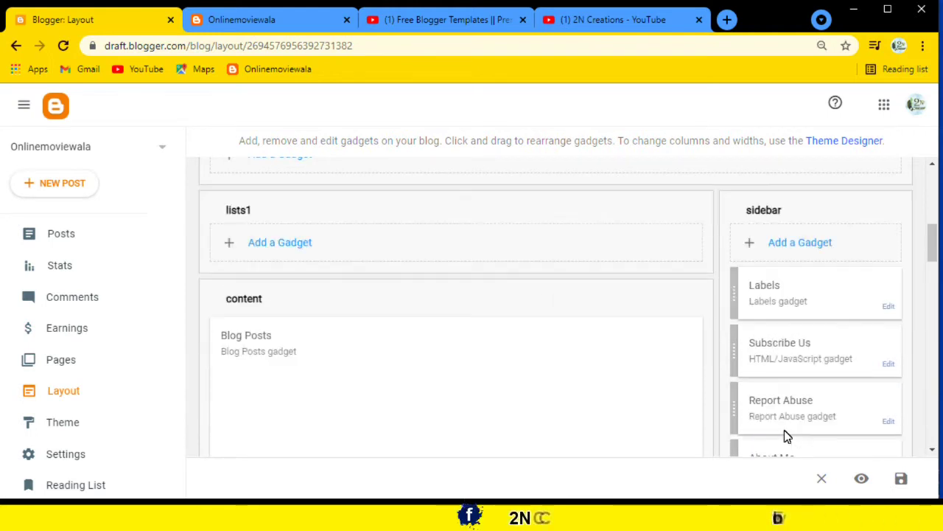
{"action": "scroll", "coordinate": [358, 322], "scroll_direction": "up", "scroll_amount": 5}
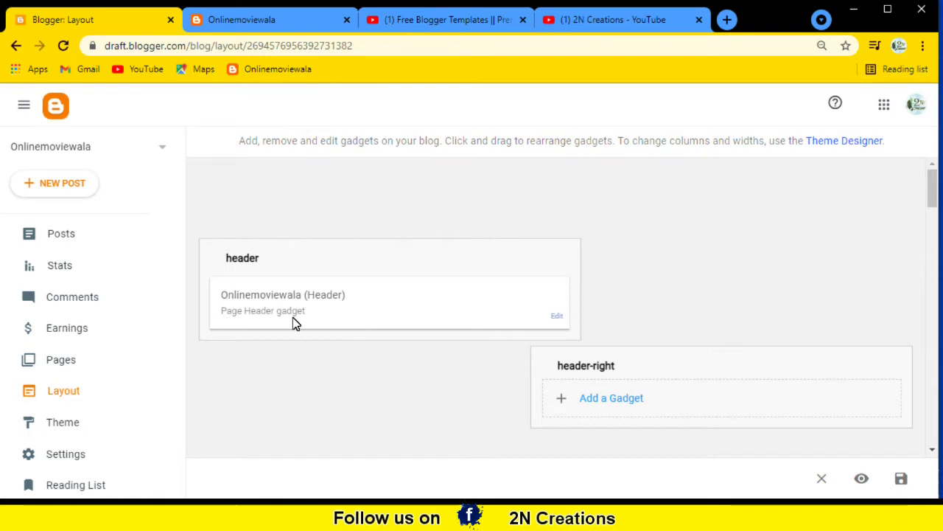
{"action": "scroll", "coordinate": [269, 298], "scroll_direction": "down", "scroll_amount": 1}
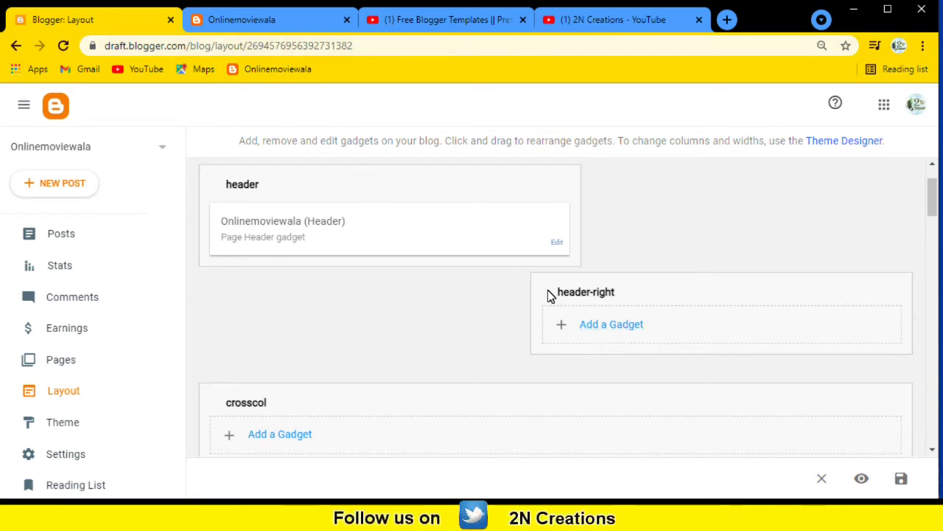
{"action": "left_click", "coordinate": [599, 325]}
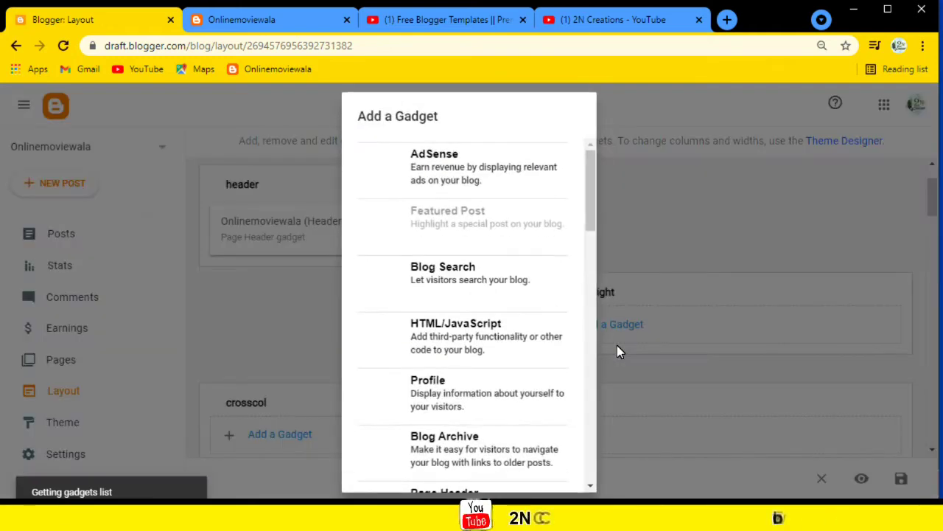
{"action": "left_click", "coordinate": [595, 213]}
{"action": "left_click_drag", "start_coordinate": [596, 224], "coordinate": [592, 177]}
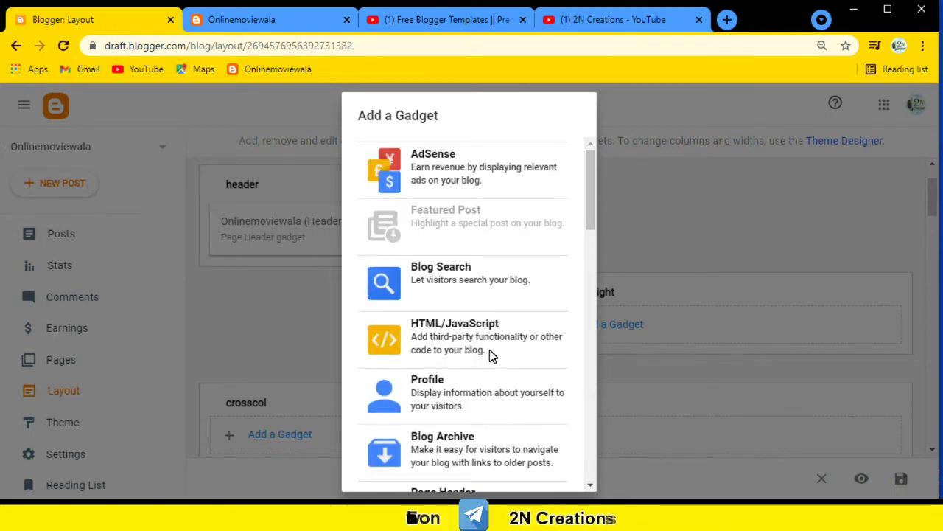
{"action": "left_click", "coordinate": [599, 247]}
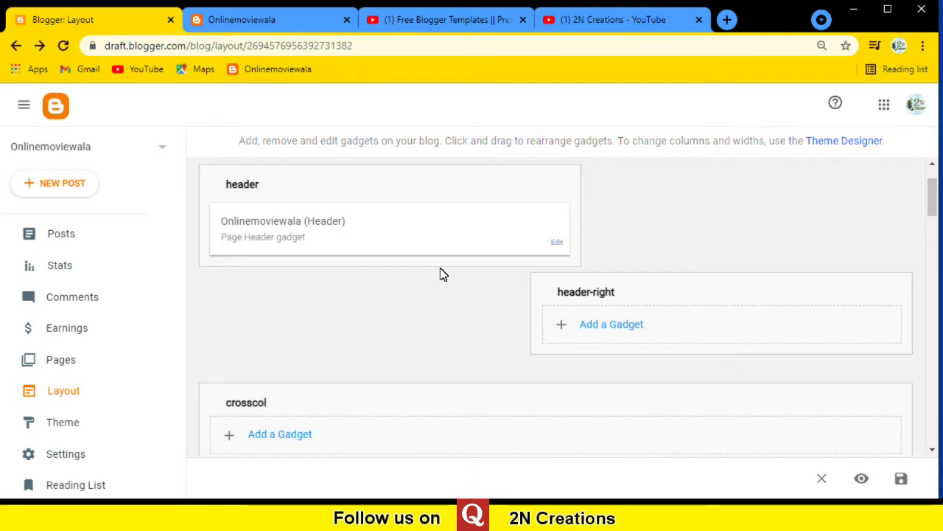
Save the Labels gadget as an alphabetical list of all labels, then bring up Subscribe Us's settings.
{"action": "scroll", "coordinate": [609, 294], "scroll_direction": "down", "scroll_amount": 4}
{"action": "scroll", "coordinate": [770, 317], "scroll_direction": "down", "scroll_amount": 1}
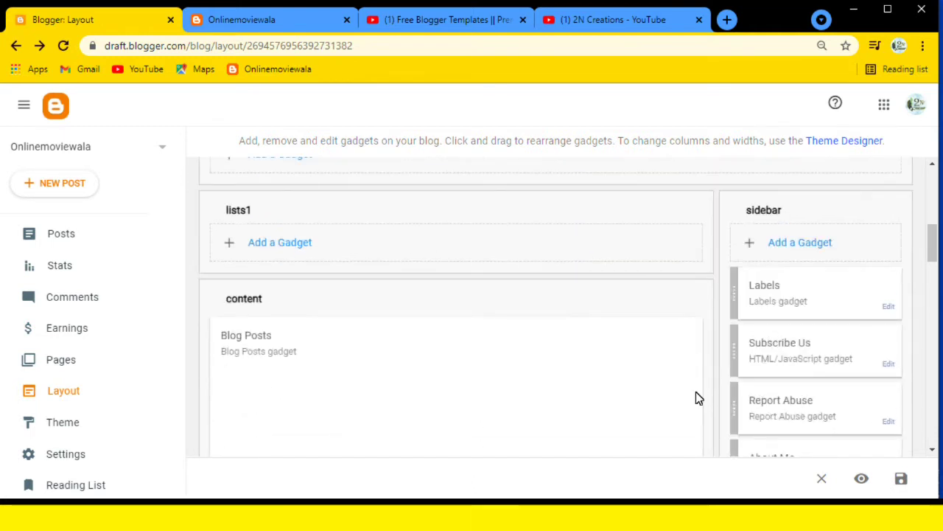
{"action": "scroll", "coordinate": [696, 393], "scroll_direction": "down", "scroll_amount": 2}
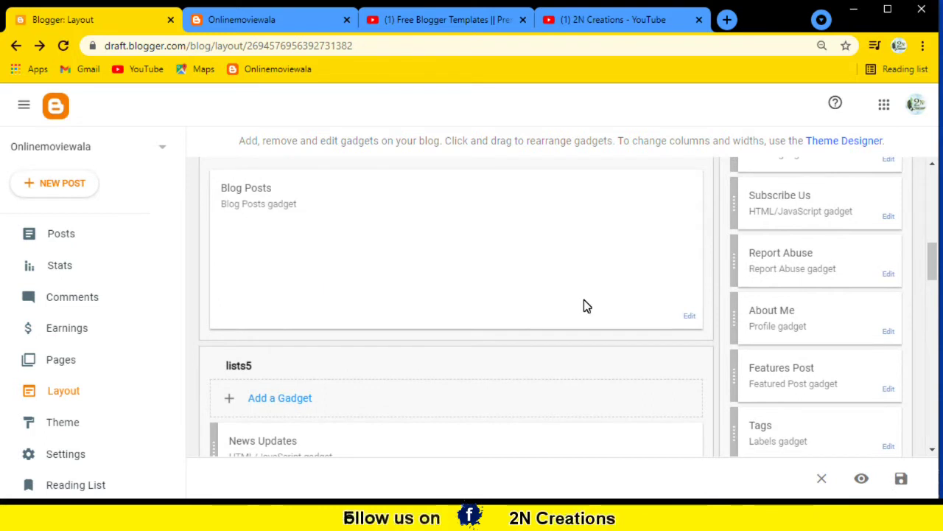
{"action": "scroll", "coordinate": [588, 336], "scroll_direction": "up", "scroll_amount": 1}
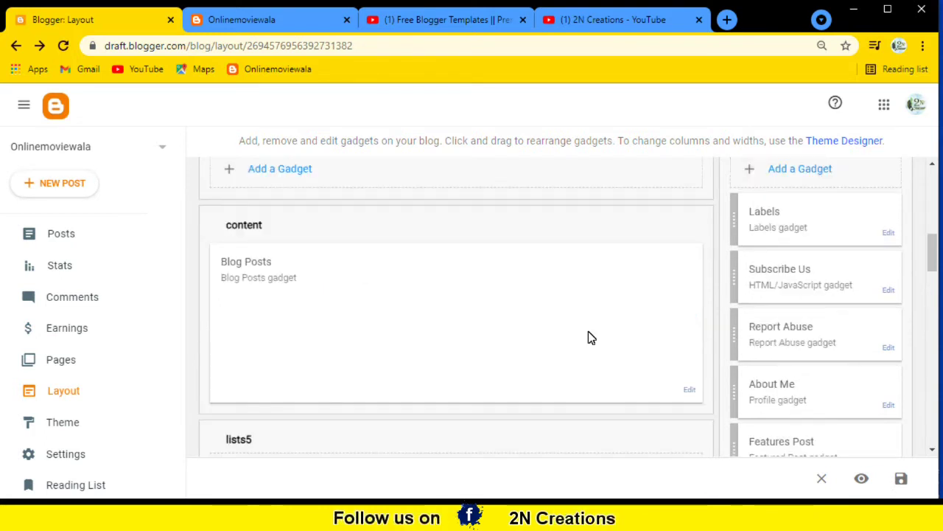
{"action": "left_click", "coordinate": [889, 233]}
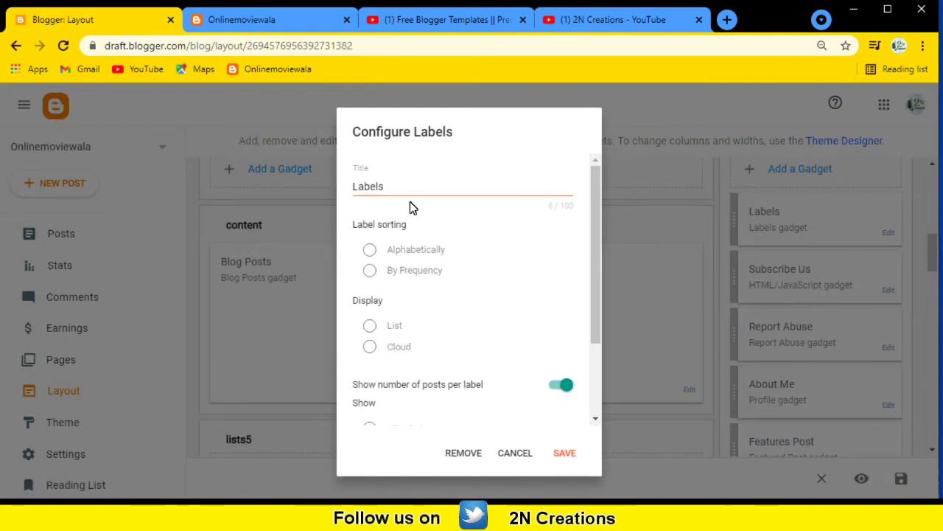
{"action": "scroll", "coordinate": [402, 335], "scroll_direction": "down", "scroll_amount": 1}
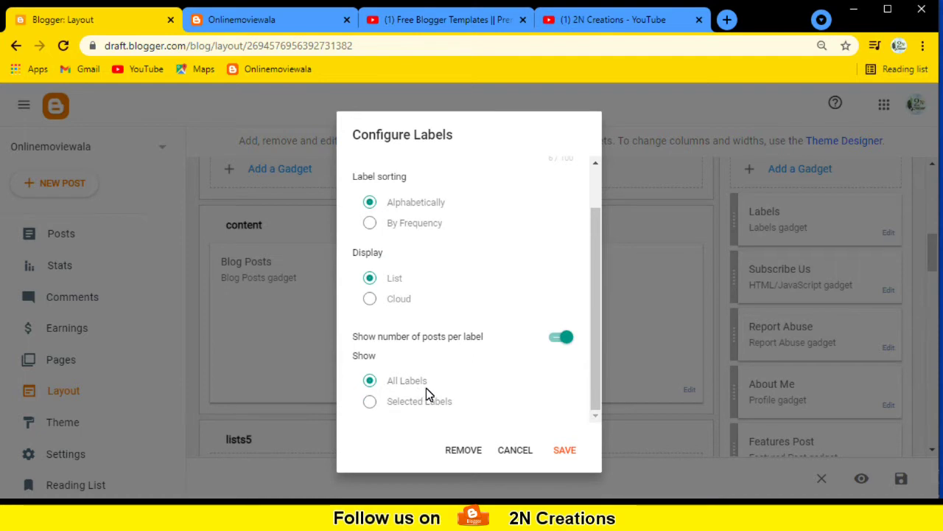
{"action": "left_click", "coordinate": [563, 451]}
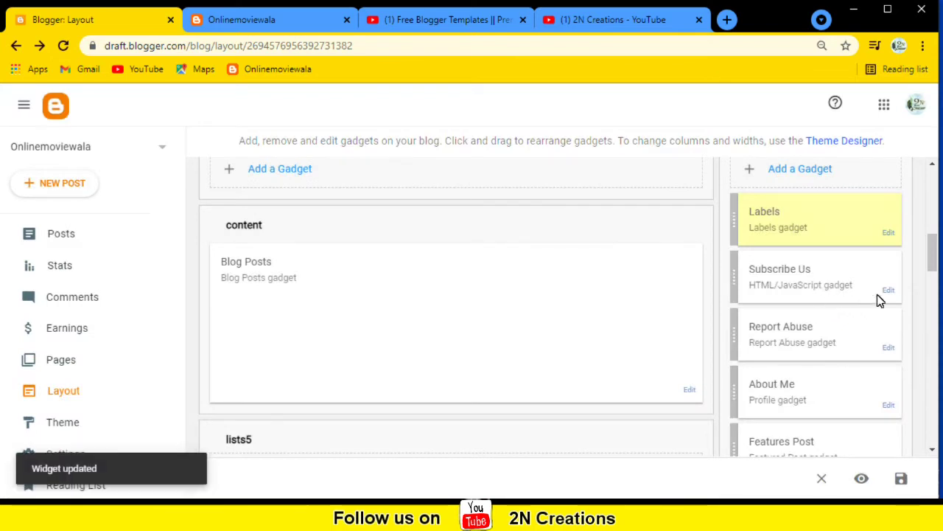
{"action": "left_click", "coordinate": [889, 290]}
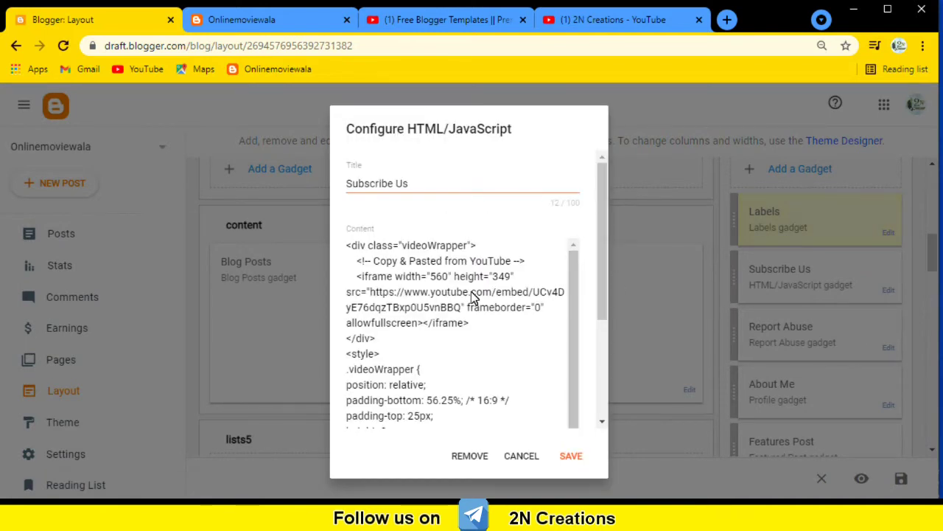
Cancel the Subscribe Us HTML/JavaScript dialog without changes and scroll further down the Layout page.
{"action": "left_click", "coordinate": [526, 458]}
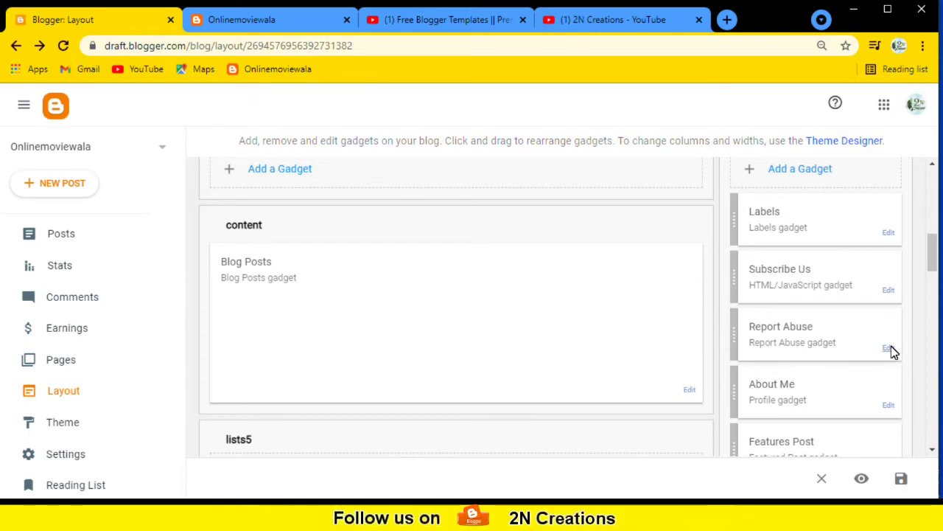
{"action": "scroll", "coordinate": [889, 344], "scroll_direction": "down", "scroll_amount": 1}
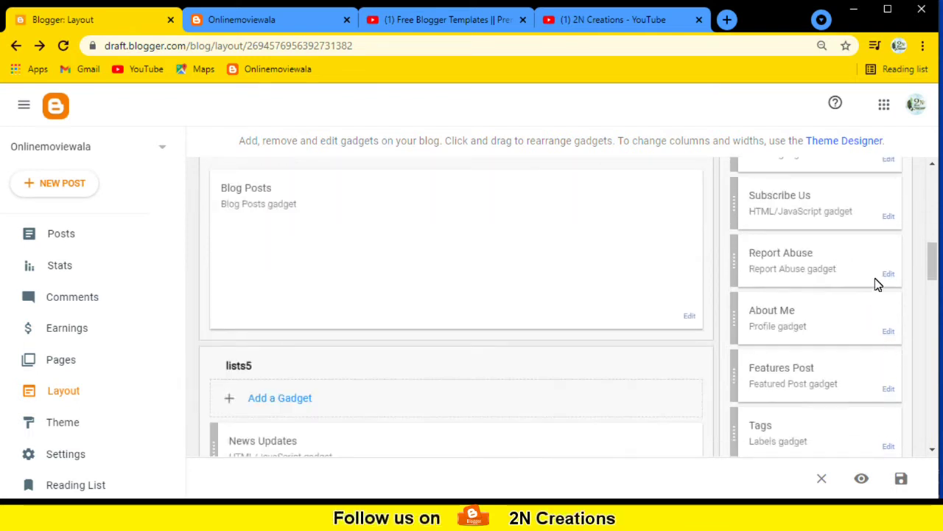
{"action": "scroll", "coordinate": [811, 309], "scroll_direction": "down", "scroll_amount": 1}
Re-save About Me unchanged, then Features Post with title, snippet, image and most recent post.
{"action": "left_click", "coordinate": [890, 258]}
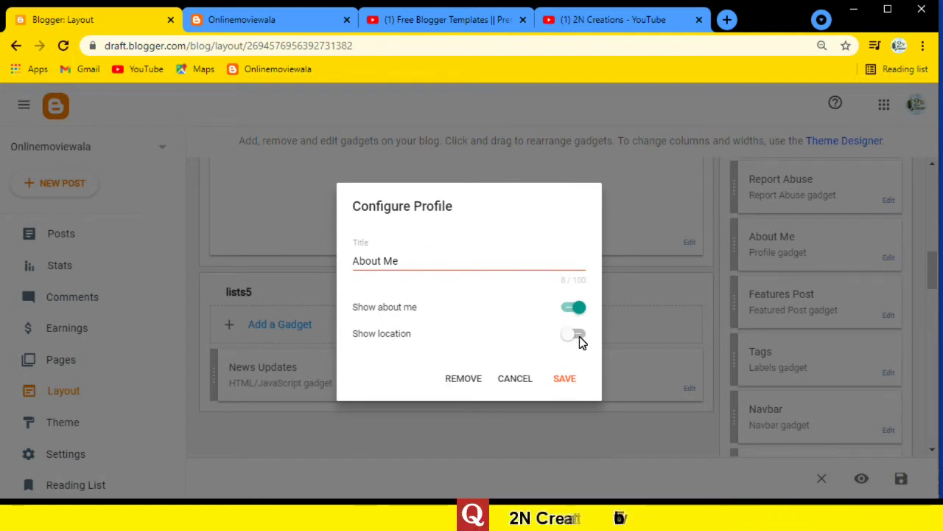
{"action": "left_click", "coordinate": [563, 378]}
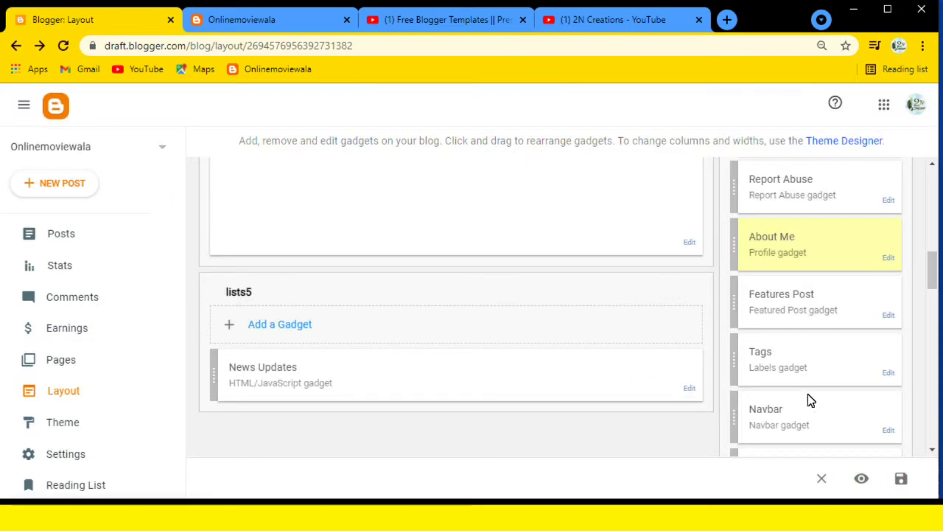
{"action": "left_click", "coordinate": [890, 315]}
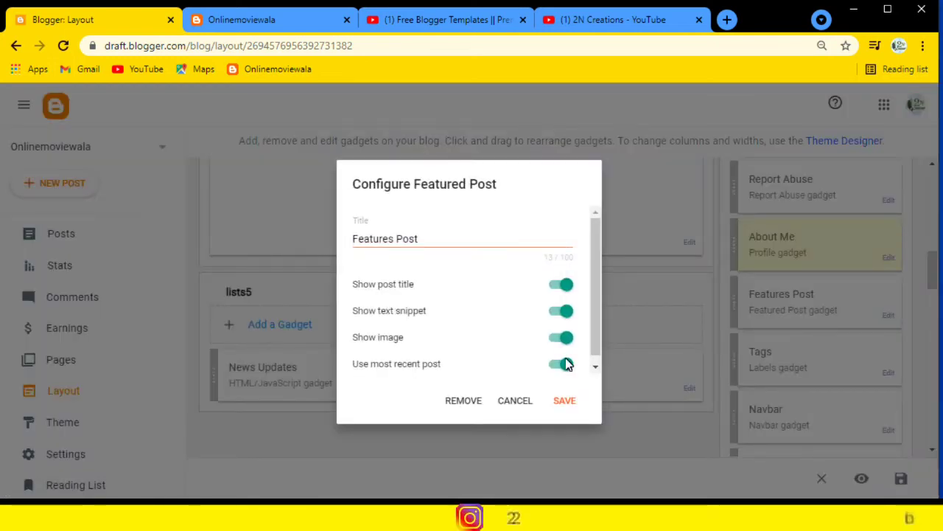
{"action": "left_click", "coordinate": [564, 401]}
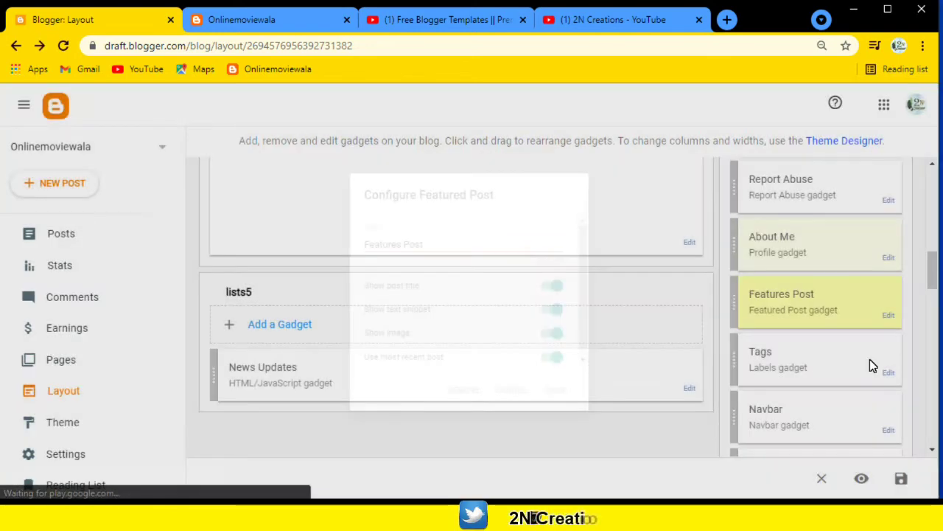
{"action": "scroll", "coordinate": [848, 358], "scroll_direction": "down", "scroll_amount": 2}
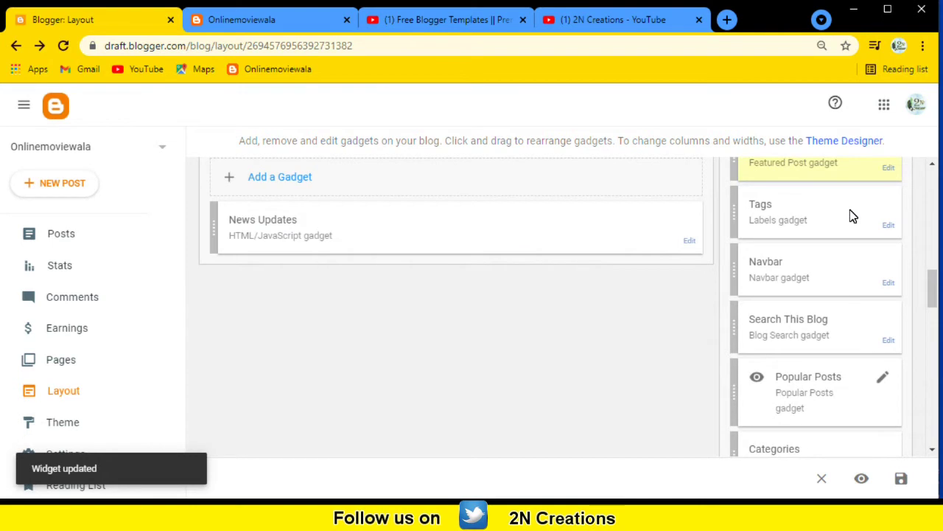
Save the Tags gadget keeping Alphabetically, Cloud and All Labels with post counts.
{"action": "left_click", "coordinate": [889, 225]}
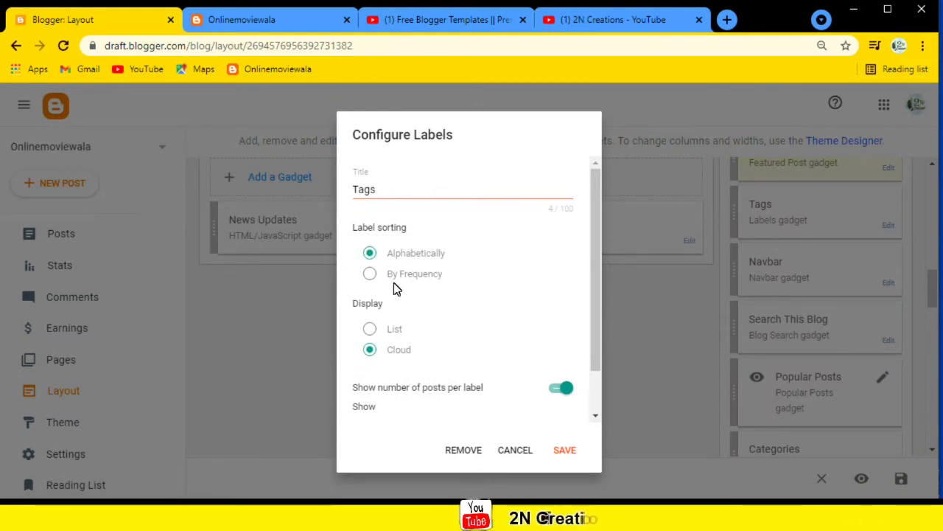
{"action": "scroll", "coordinate": [417, 337], "scroll_direction": "down", "scroll_amount": 1}
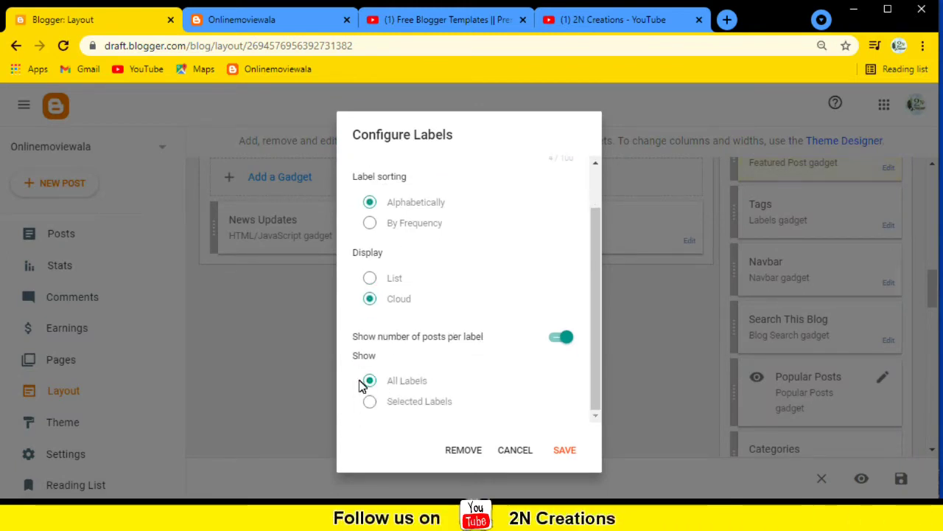
{"action": "left_click", "coordinate": [571, 449]}
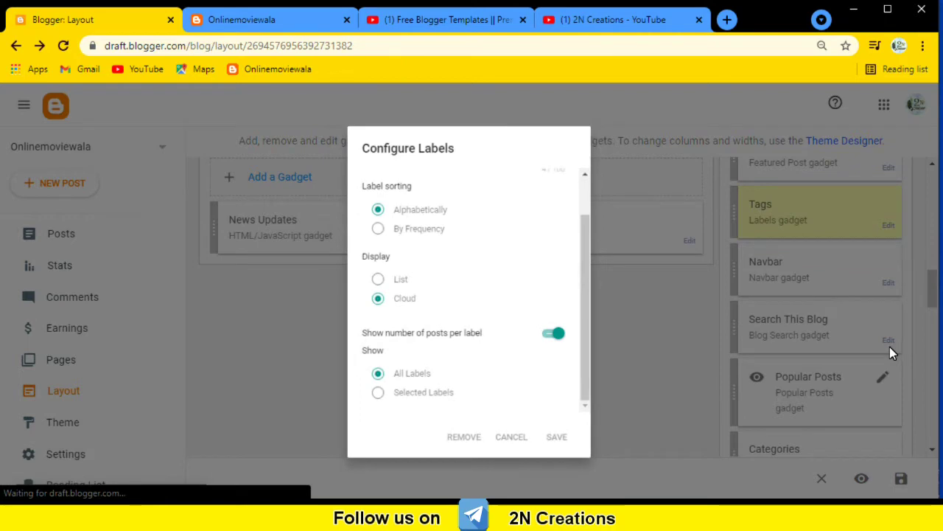
{"action": "scroll", "coordinate": [821, 347], "scroll_direction": "down", "scroll_amount": 1}
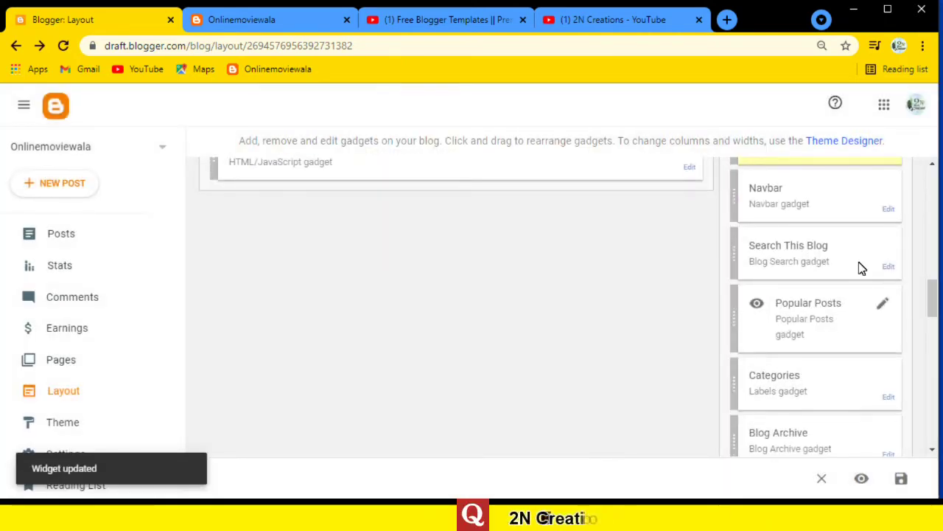
Limit Popular Posts to a maximum of 5 posts from the last 30 days and save.
{"action": "left_click", "coordinate": [882, 308]}
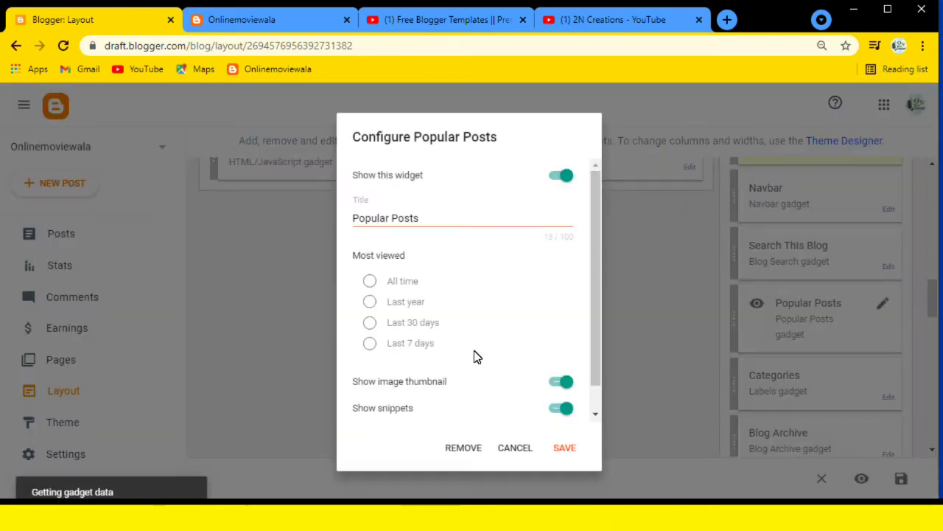
{"action": "scroll", "coordinate": [435, 328], "scroll_direction": "down", "scroll_amount": 1}
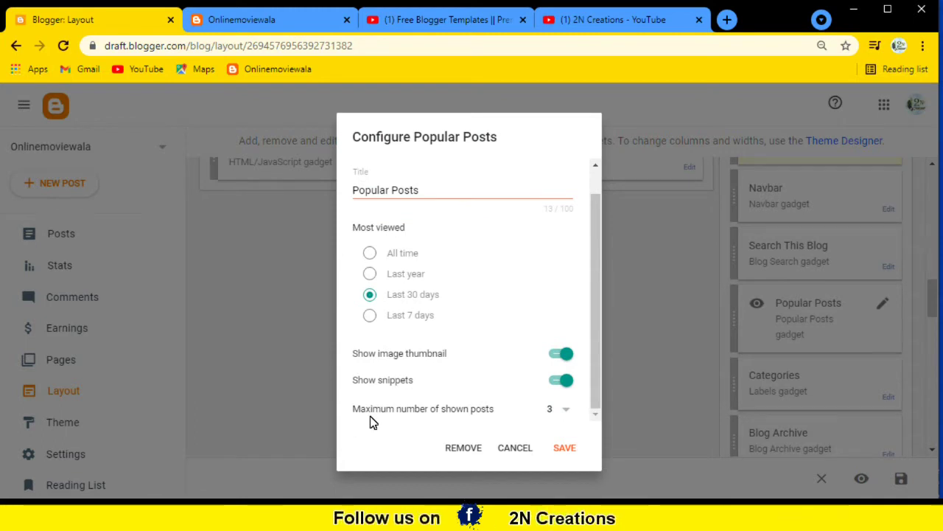
{"action": "left_click", "coordinate": [565, 411]}
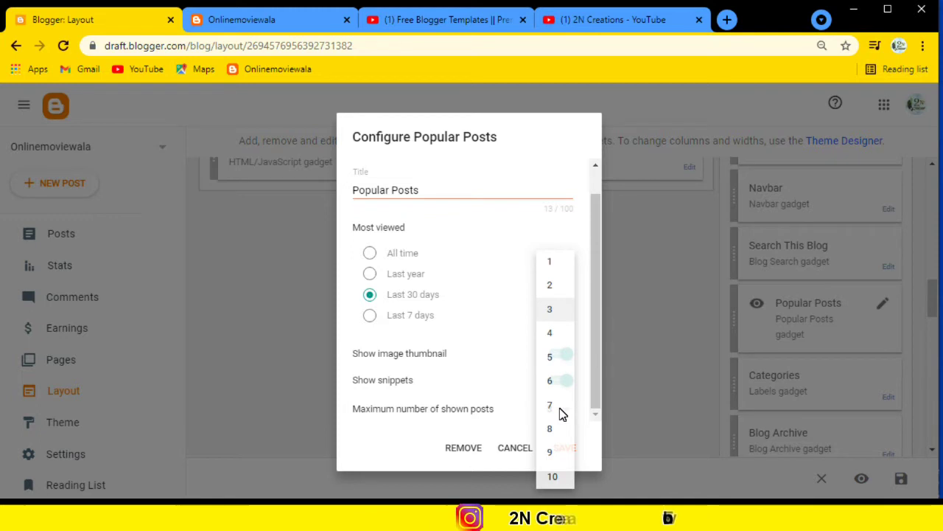
{"action": "left_click", "coordinate": [560, 357]}
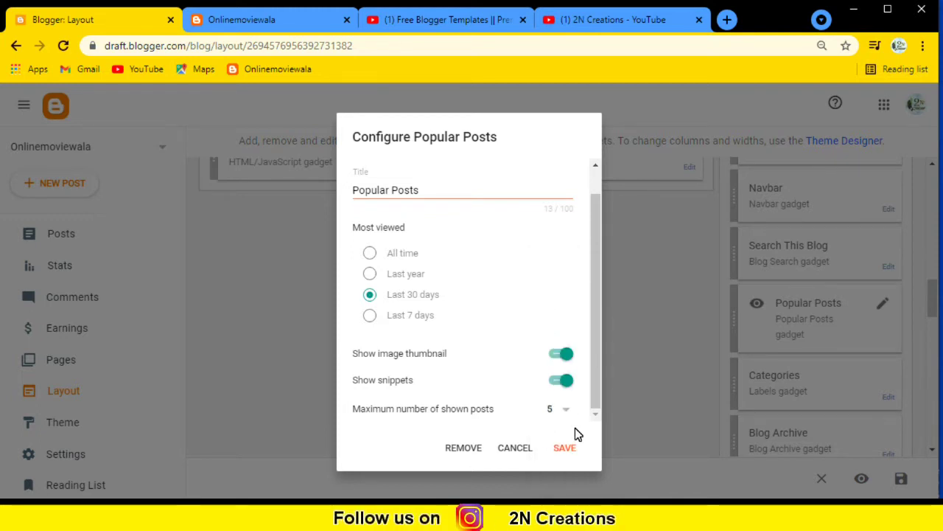
{"action": "scroll", "coordinate": [394, 335], "scroll_direction": "up", "scroll_amount": 1}
{"action": "scroll", "coordinate": [394, 335], "scroll_direction": "up", "scroll_amount": 1}
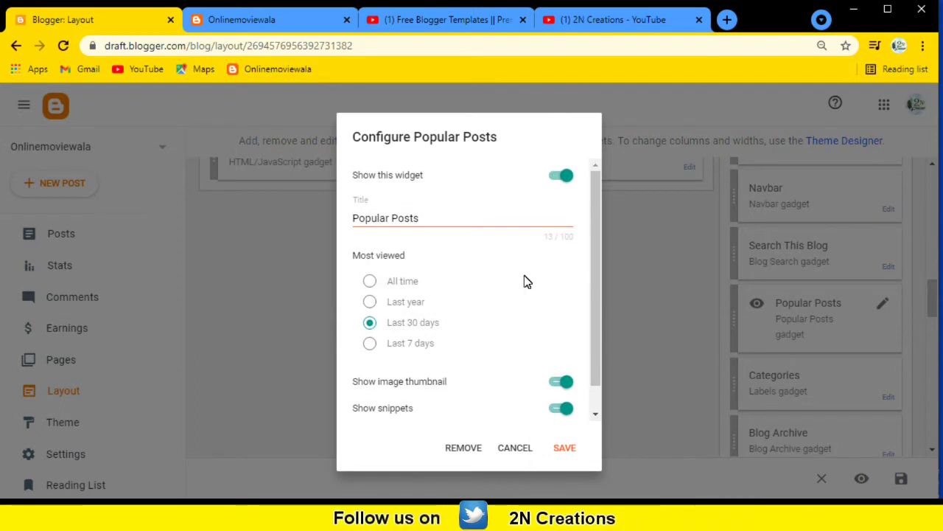
{"action": "left_click", "coordinate": [566, 449]}
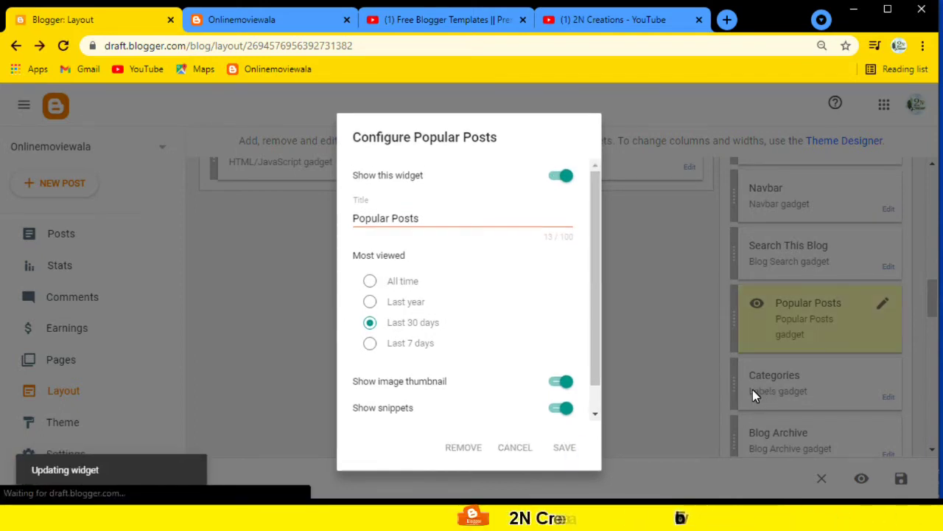
{"action": "scroll", "coordinate": [826, 368], "scroll_direction": "down", "scroll_amount": 1}
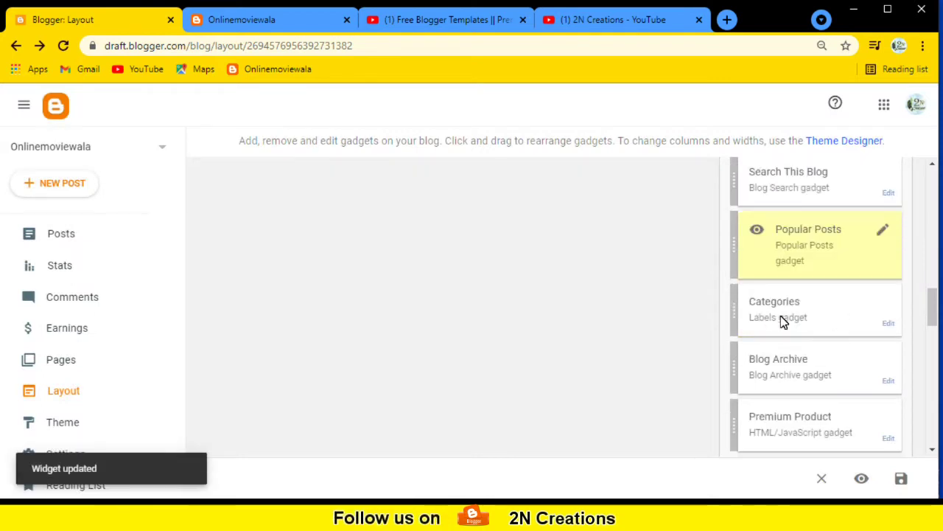
{"action": "scroll", "coordinate": [809, 274], "scroll_direction": "down", "scroll_amount": 1}
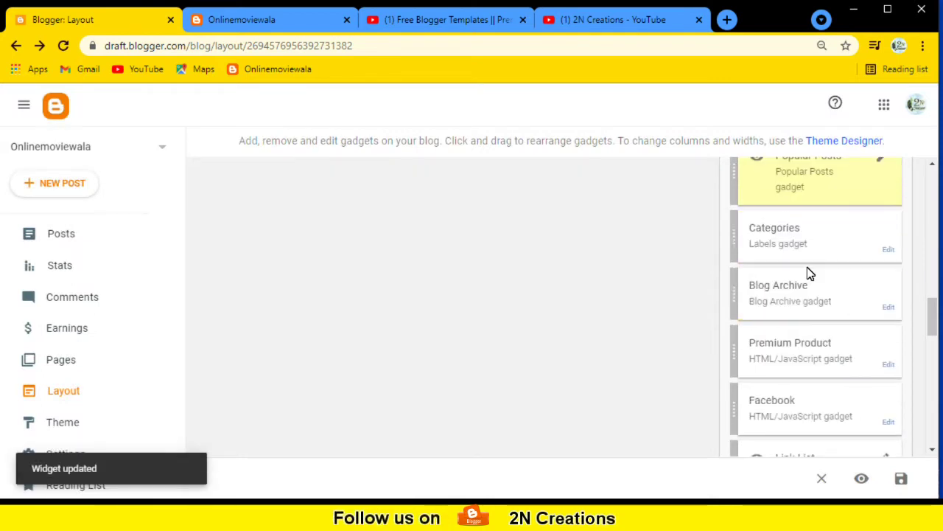
Save the Categories gadget keeping Alphabetically and List with post counts.
{"action": "left_click", "coordinate": [889, 250]}
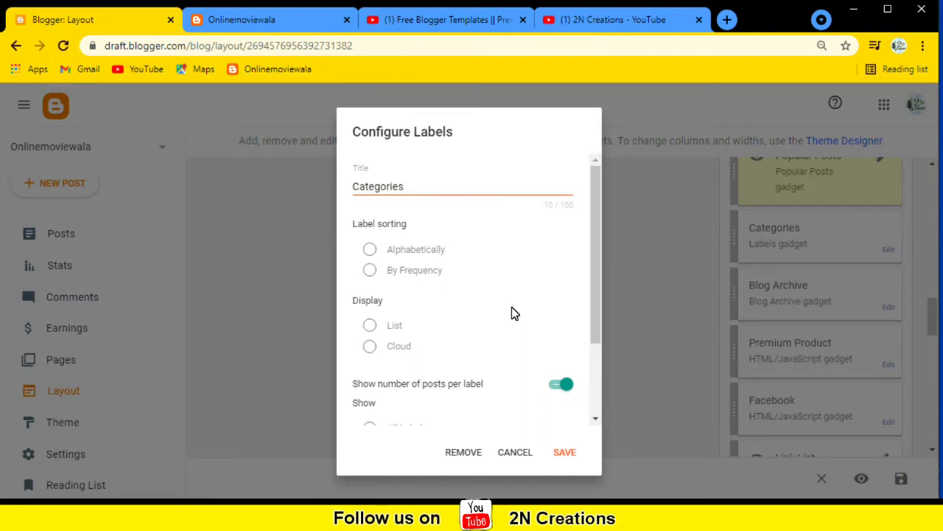
{"action": "scroll", "coordinate": [415, 233], "scroll_direction": "down", "scroll_amount": 1}
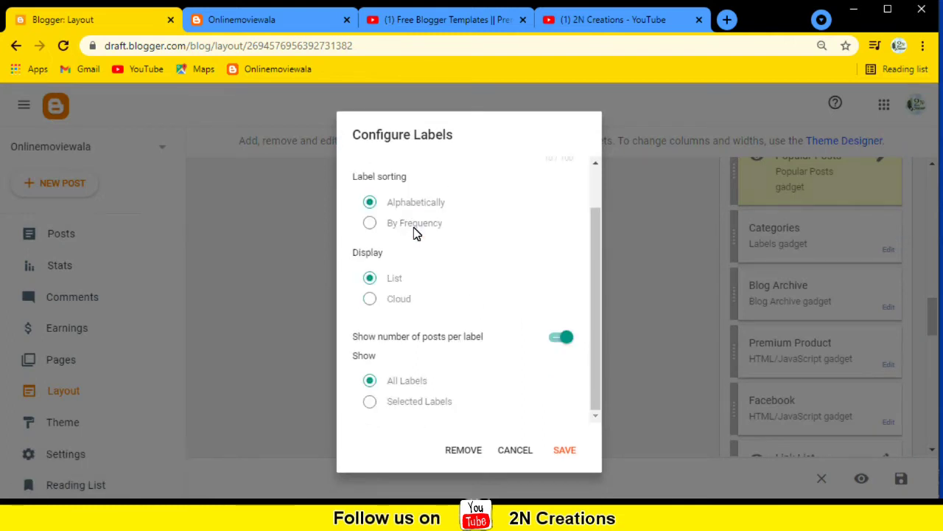
{"action": "scroll", "coordinate": [394, 219], "scroll_direction": "up", "scroll_amount": 1}
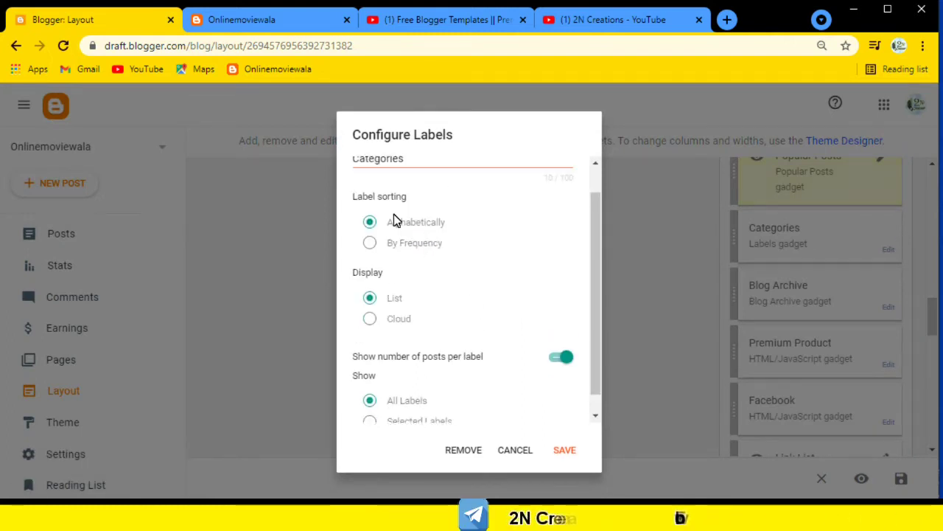
{"action": "left_click", "coordinate": [566, 451]}
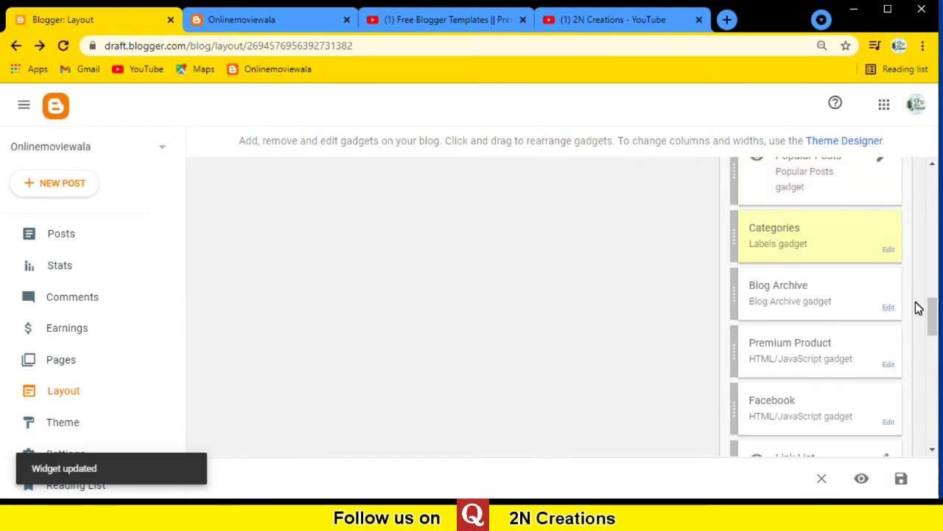
Save Blog Archive as a Flat List with Monthly frequency and January 2006 date format.
{"action": "left_click", "coordinate": [888, 308]}
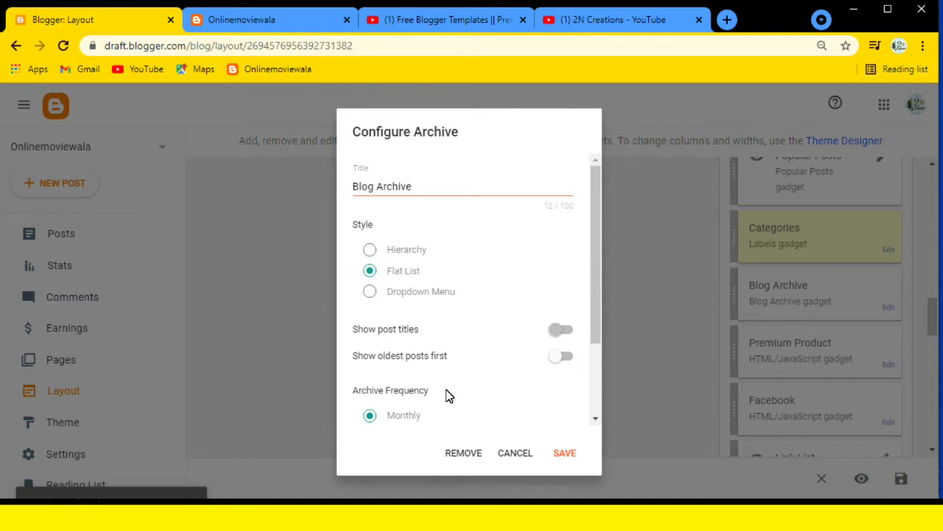
{"action": "scroll", "coordinate": [381, 309], "scroll_direction": "down", "scroll_amount": 1}
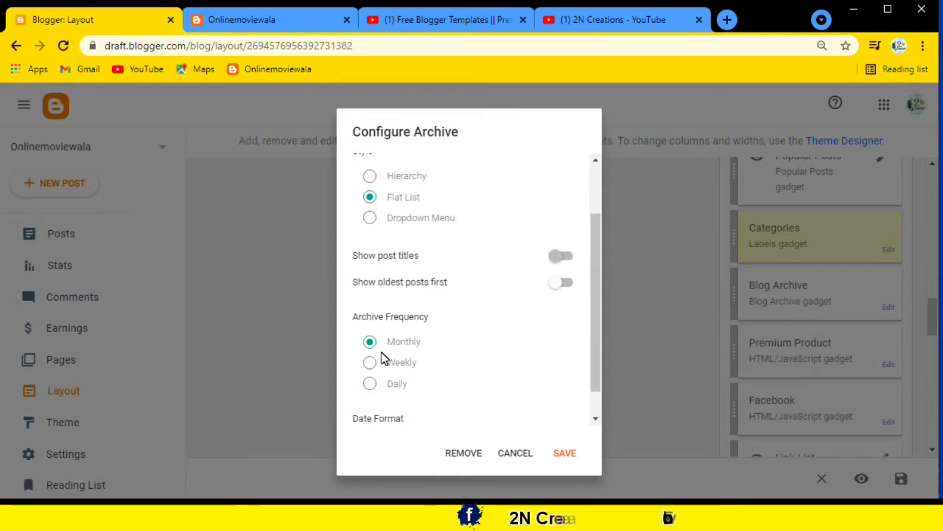
{"action": "scroll", "coordinate": [431, 297], "scroll_direction": "up", "scroll_amount": 1}
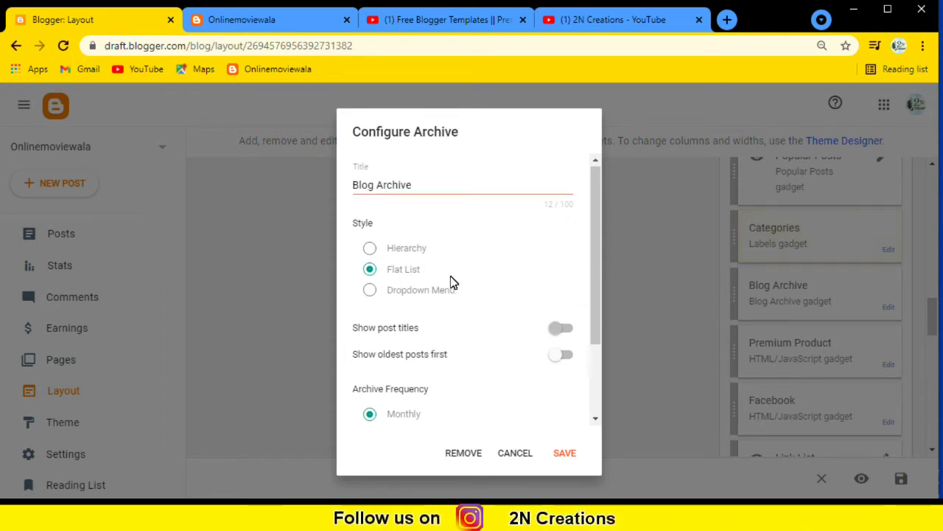
{"action": "scroll", "coordinate": [464, 305], "scroll_direction": "down", "scroll_amount": 2}
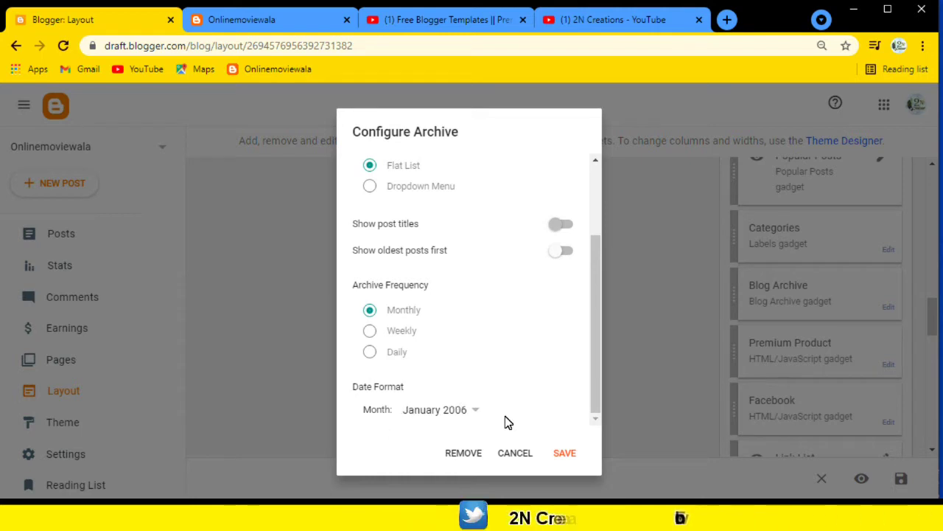
{"action": "scroll", "coordinate": [560, 426], "scroll_direction": "up", "scroll_amount": 1}
{"action": "scroll", "coordinate": [432, 364], "scroll_direction": "up", "scroll_amount": 1}
{"action": "scroll", "coordinate": [432, 364], "scroll_direction": "down", "scroll_amount": 2}
{"action": "scroll", "coordinate": [547, 449], "scroll_direction": "up", "scroll_amount": 3}
{"action": "scroll", "coordinate": [548, 460], "scroll_direction": "down", "scroll_amount": 3}
{"action": "left_click", "coordinate": [565, 453]}
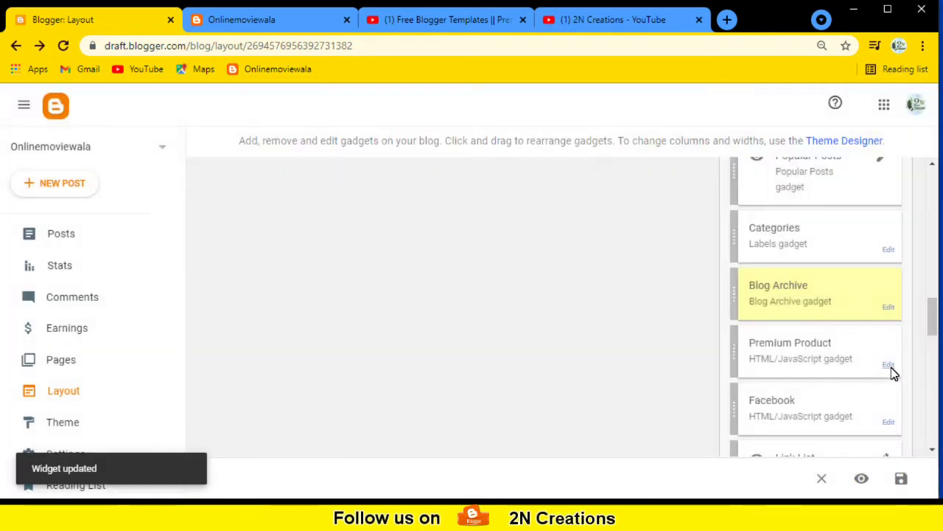
Save the Premium Product gadget with its existing Amazon product iframe code.
{"action": "left_click", "coordinate": [890, 365]}
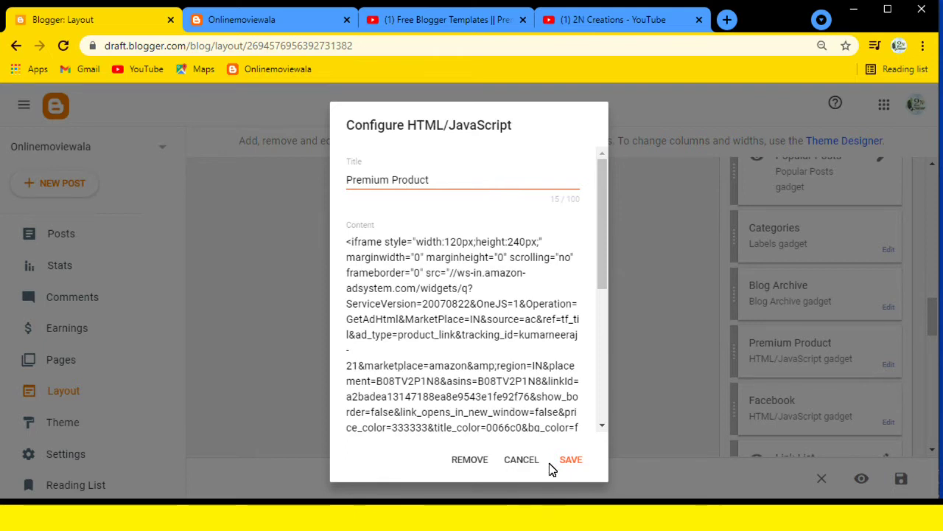
{"action": "left_click", "coordinate": [571, 459]}
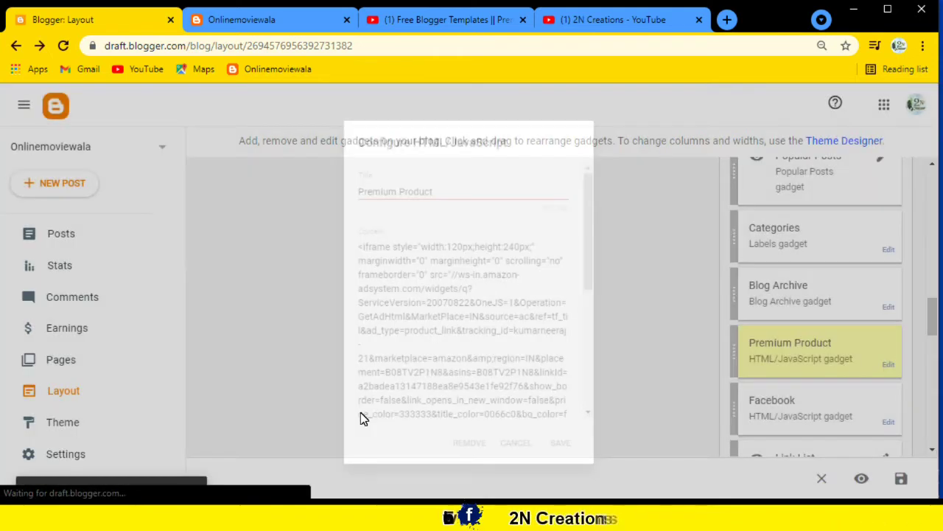
{"action": "scroll", "coordinate": [901, 251], "scroll_direction": "down", "scroll_amount": 2}
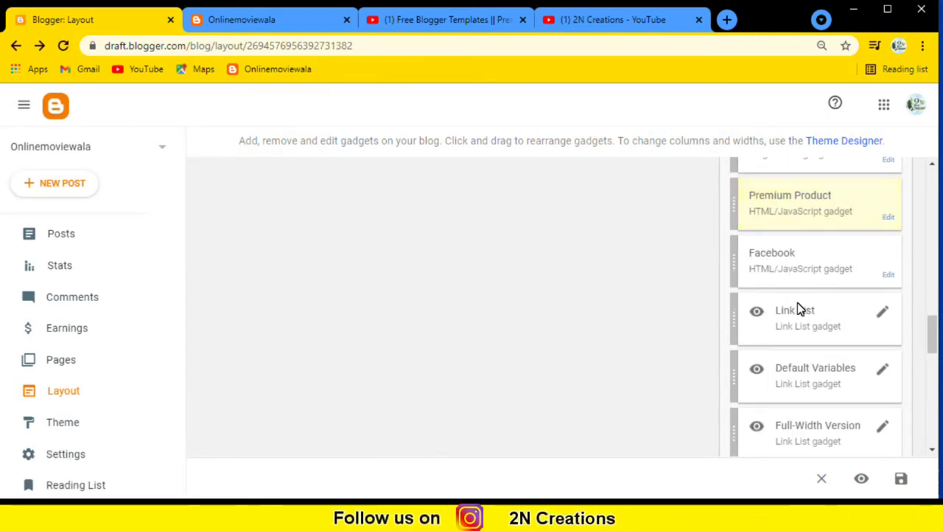
Check the data-href Facebook page URL in the Facebook gadget's content and save it.
{"action": "left_click", "coordinate": [889, 275]}
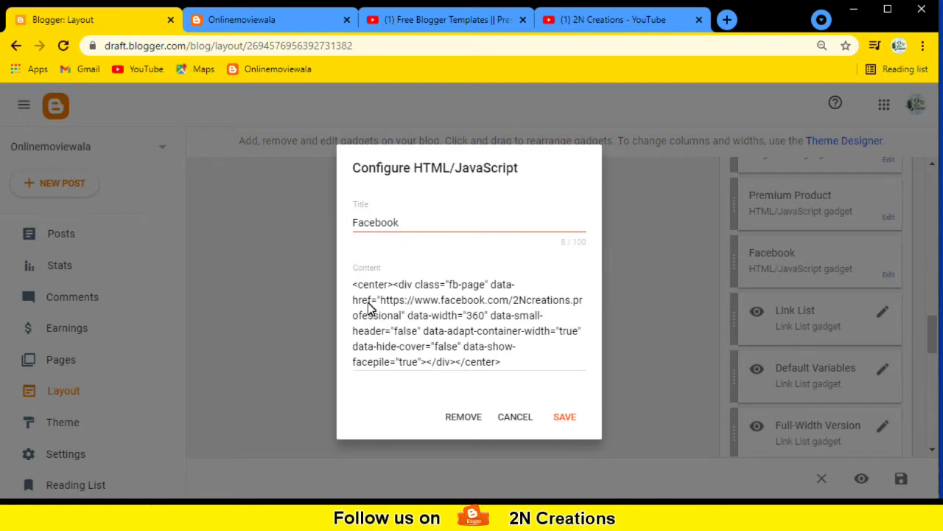
{"action": "left_click_drag", "start_coordinate": [379, 300], "coordinate": [404, 320]}
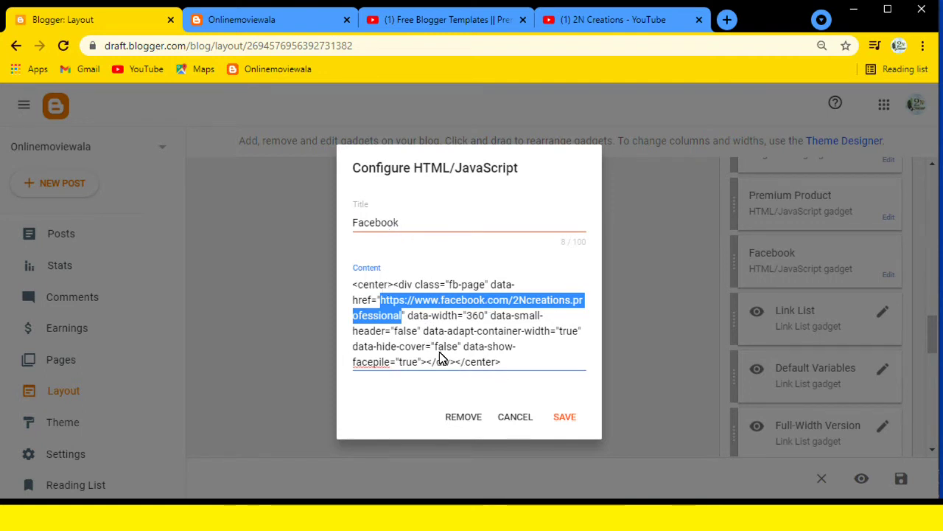
{"action": "left_click", "coordinate": [566, 417]}
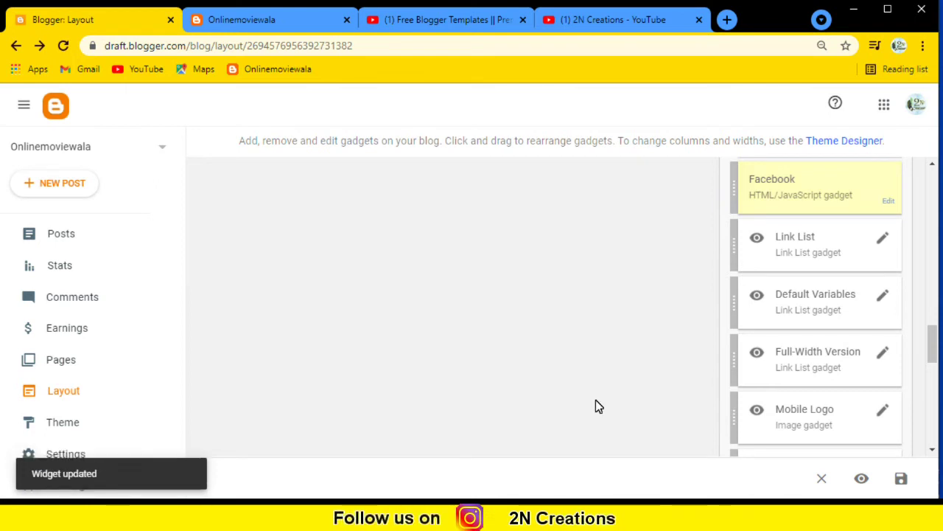
In the Link List settings, confirm and keep the Home link's name and URL unchanged.
{"action": "left_click", "coordinate": [883, 241]}
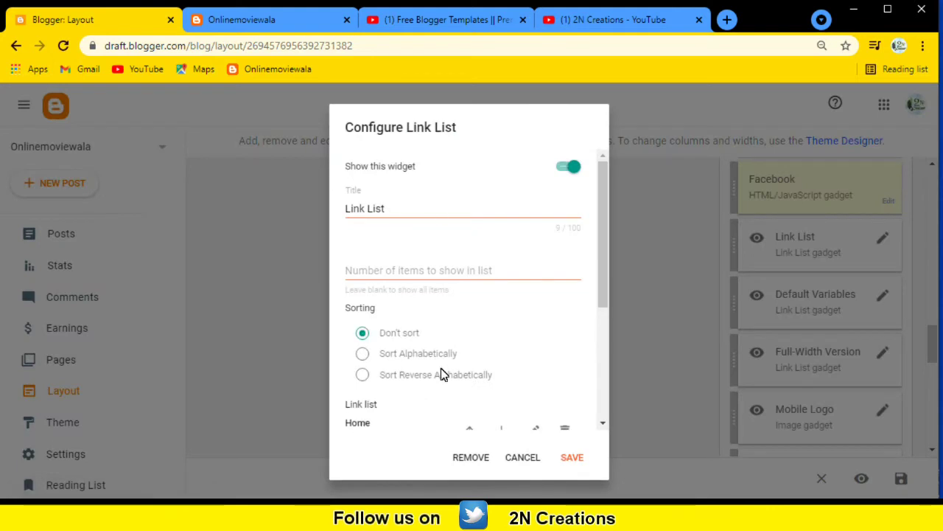
{"action": "scroll", "coordinate": [450, 336], "scroll_direction": "down", "scroll_amount": 4}
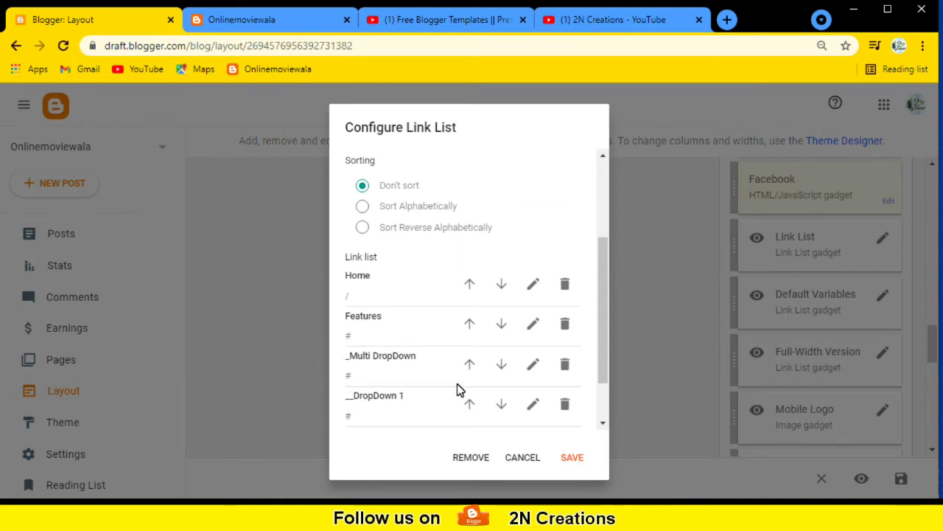
{"action": "scroll", "coordinate": [451, 339], "scroll_direction": "down", "scroll_amount": 2}
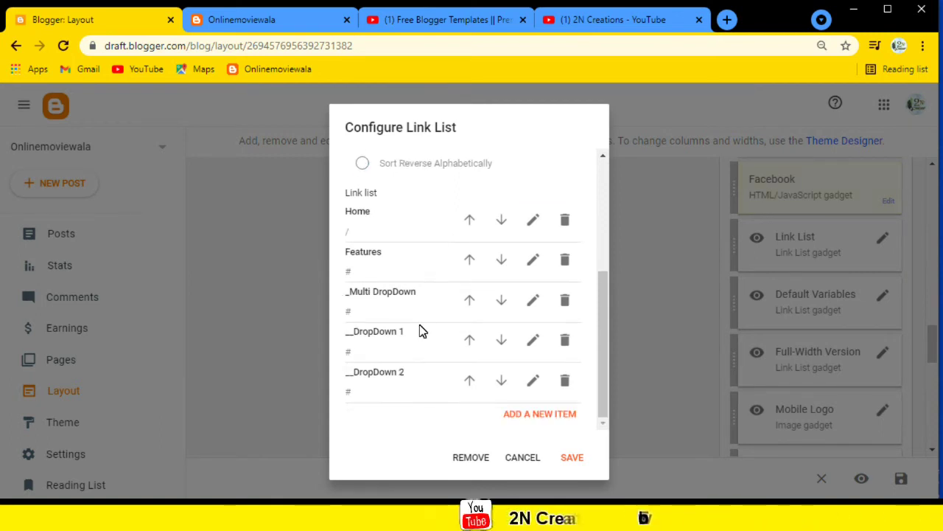
{"action": "scroll", "coordinate": [421, 331], "scroll_direction": "up", "scroll_amount": 1}
{"action": "scroll", "coordinate": [421, 331], "scroll_direction": "up", "scroll_amount": 3}
{"action": "scroll", "coordinate": [435, 328], "scroll_direction": "down", "scroll_amount": 4}
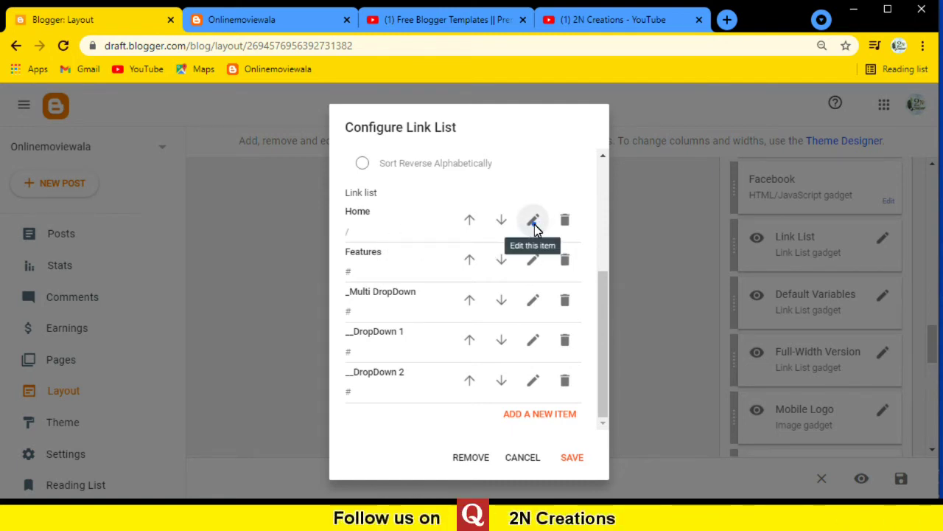
{"action": "left_click", "coordinate": [535, 227]}
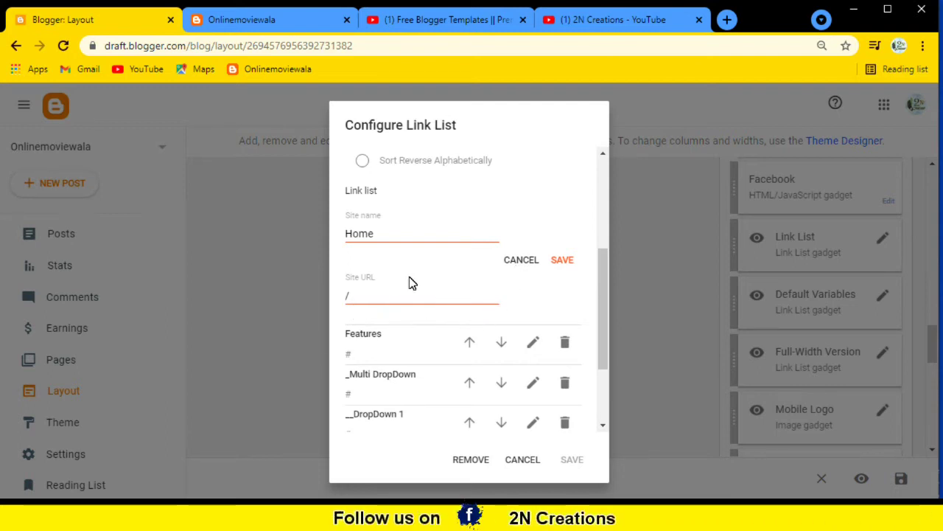
{"action": "left_click", "coordinate": [385, 234]}
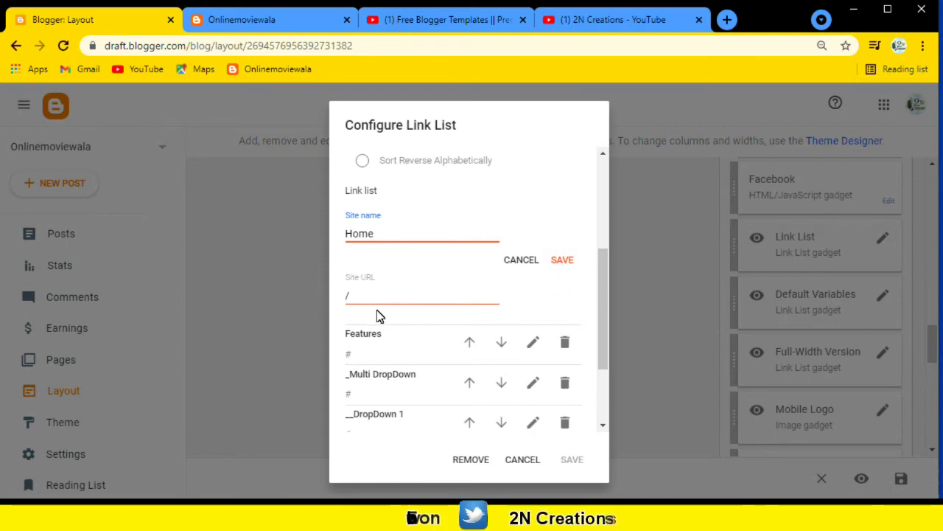
{"action": "double_click", "coordinate": [347, 295]}
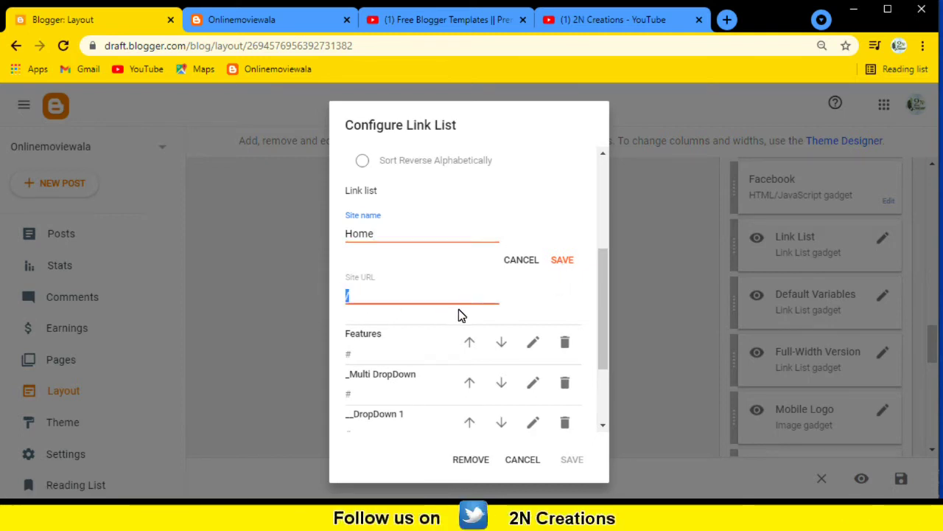
{"action": "left_click", "coordinate": [559, 262]}
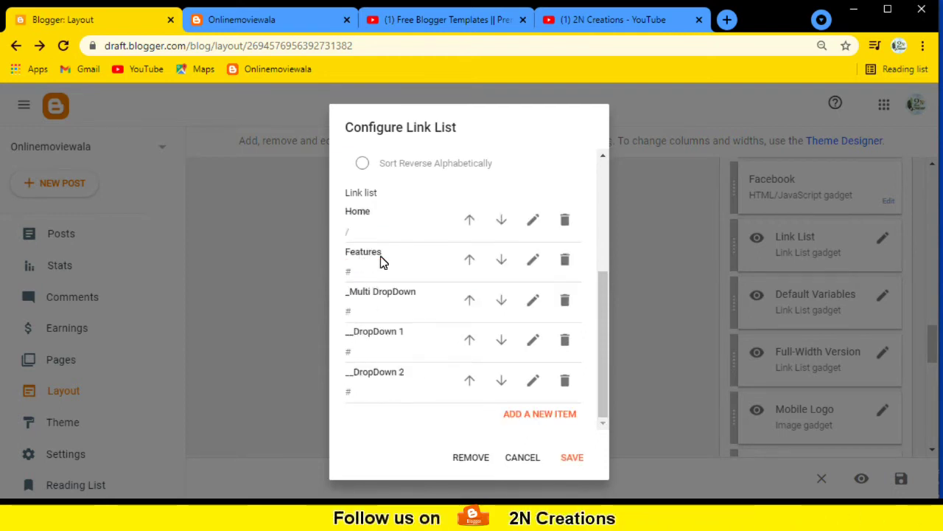
Keep the Features link, delete __DropDown 2, and save the Link List gadget.
{"action": "left_click", "coordinate": [530, 263]}
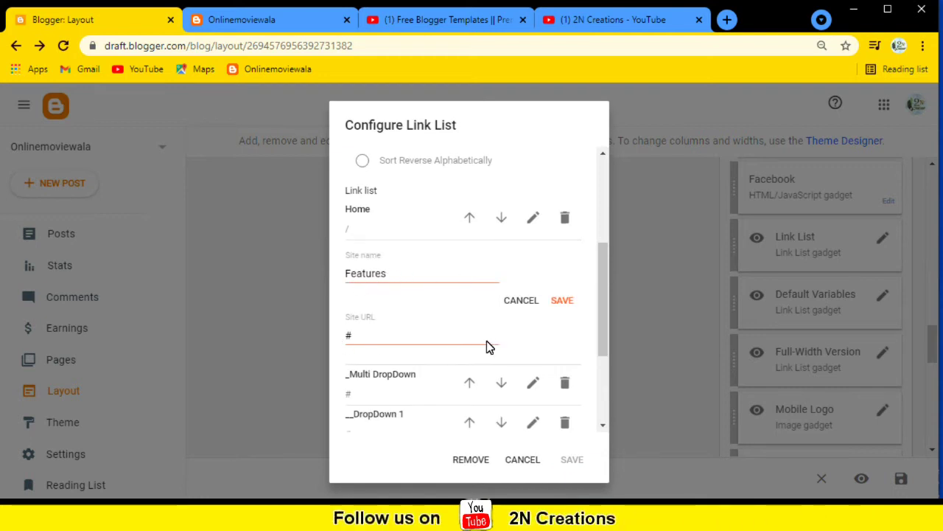
{"action": "left_click", "coordinate": [566, 303]}
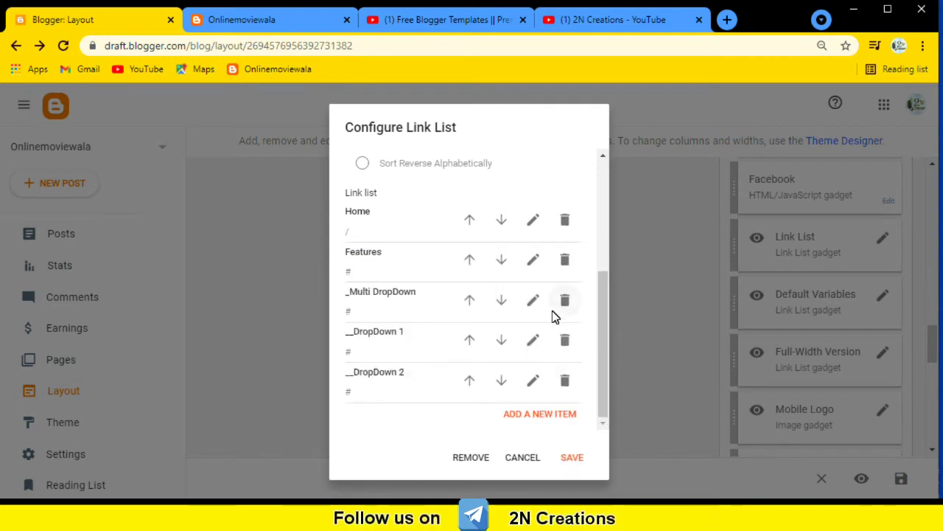
{"action": "left_click", "coordinate": [565, 382]}
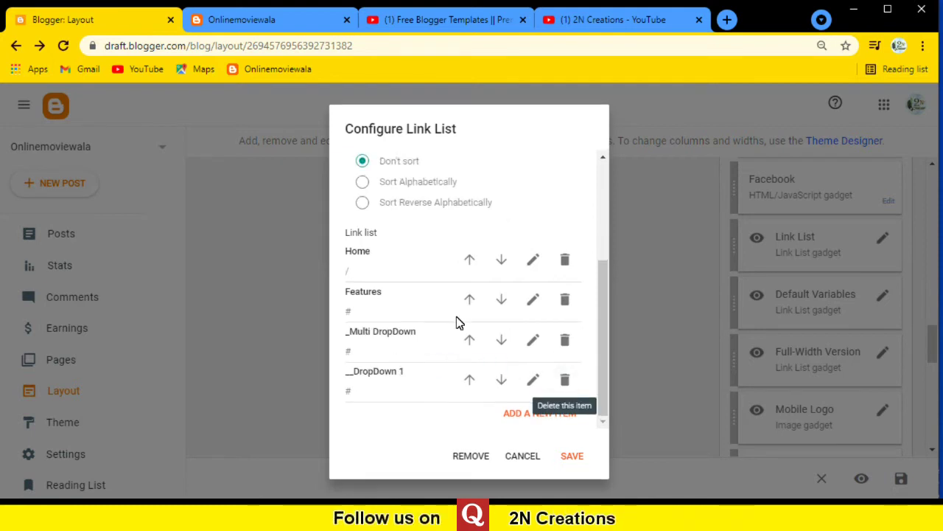
{"action": "scroll", "coordinate": [438, 294], "scroll_direction": "up", "scroll_amount": 3}
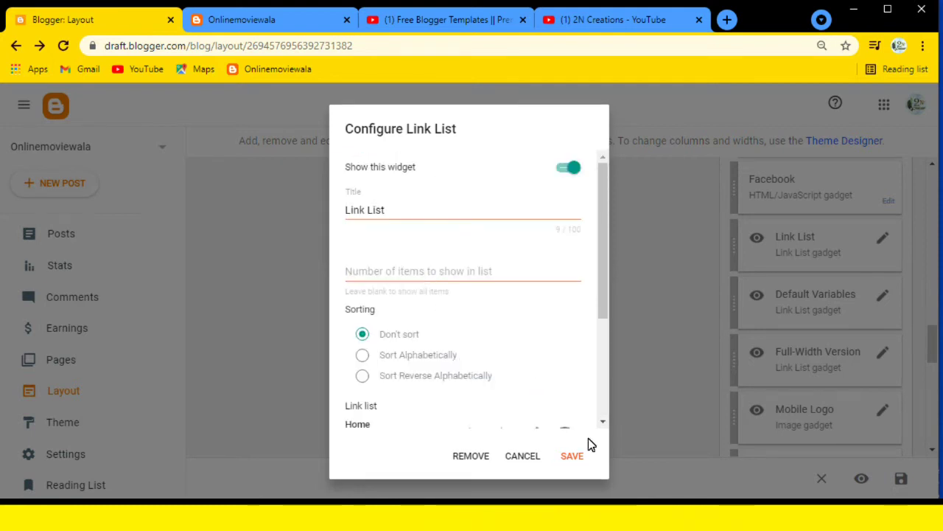
{"action": "left_click", "coordinate": [579, 457]}
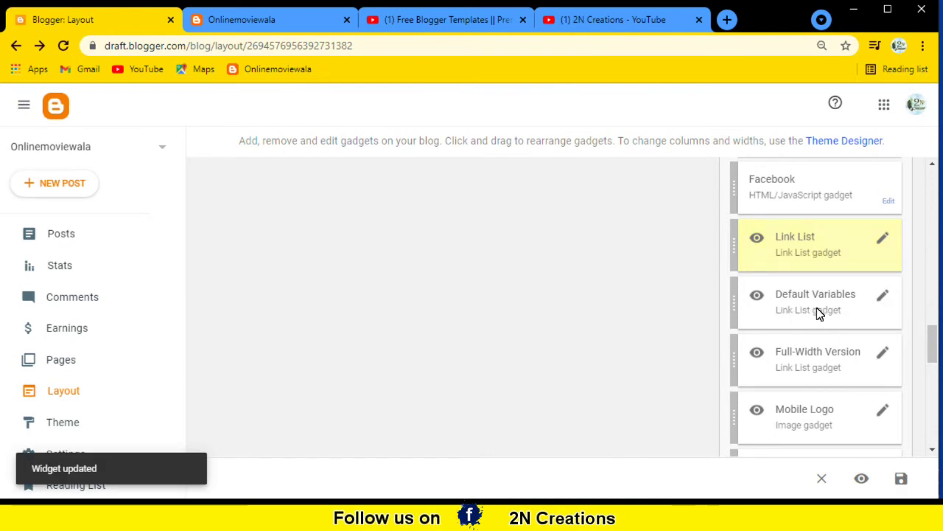
{"action": "left_click", "coordinate": [882, 298]}
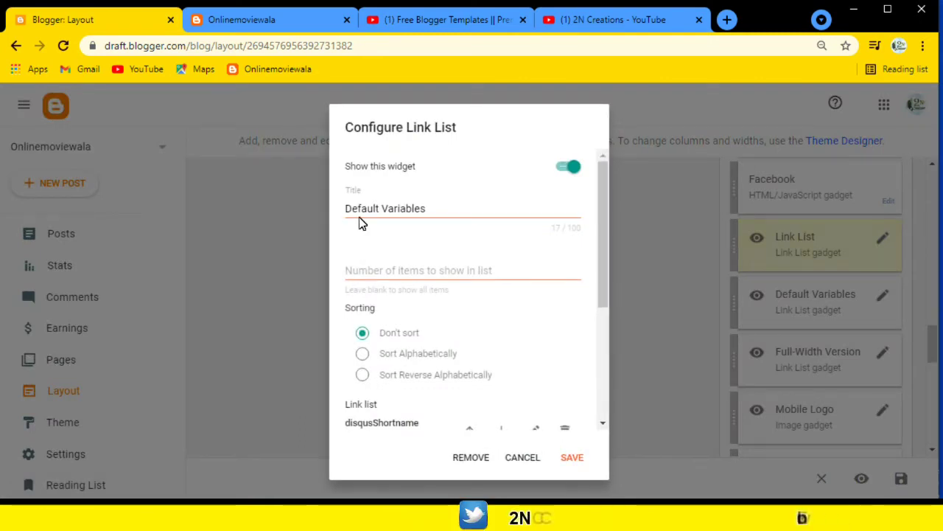
{"action": "scroll", "coordinate": [415, 310], "scroll_direction": "down", "scroll_amount": 3}
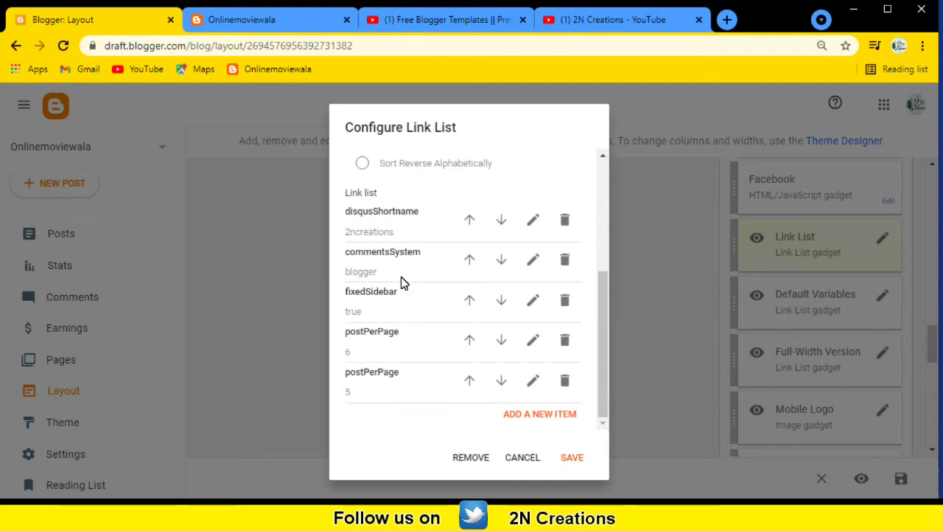
{"action": "left_click", "coordinate": [536, 223]}
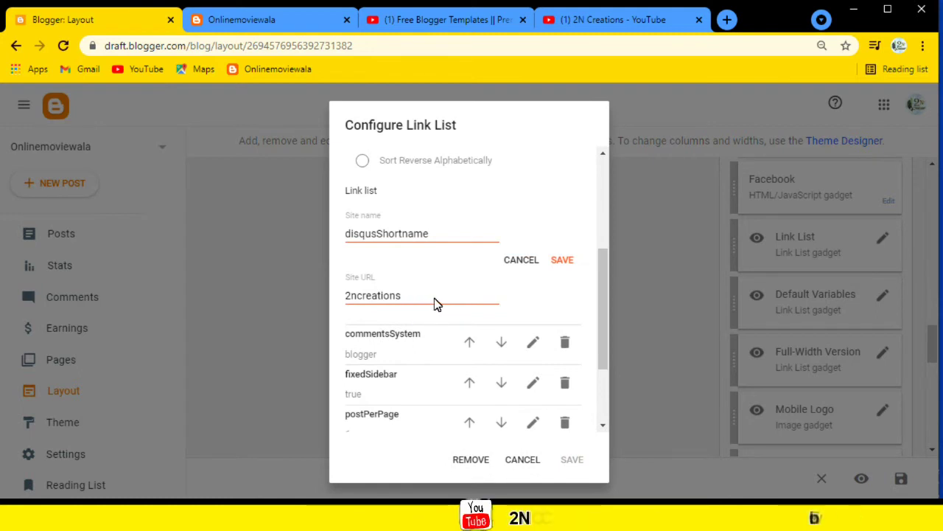
{"action": "left_click_drag", "start_coordinate": [435, 297], "coordinate": [333, 295]}
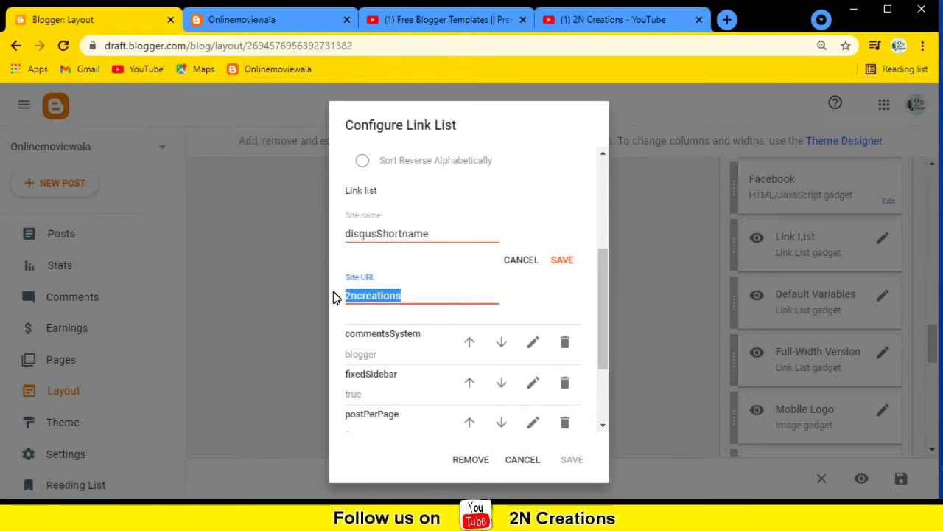
{"action": "left_click", "coordinate": [235, 20]}
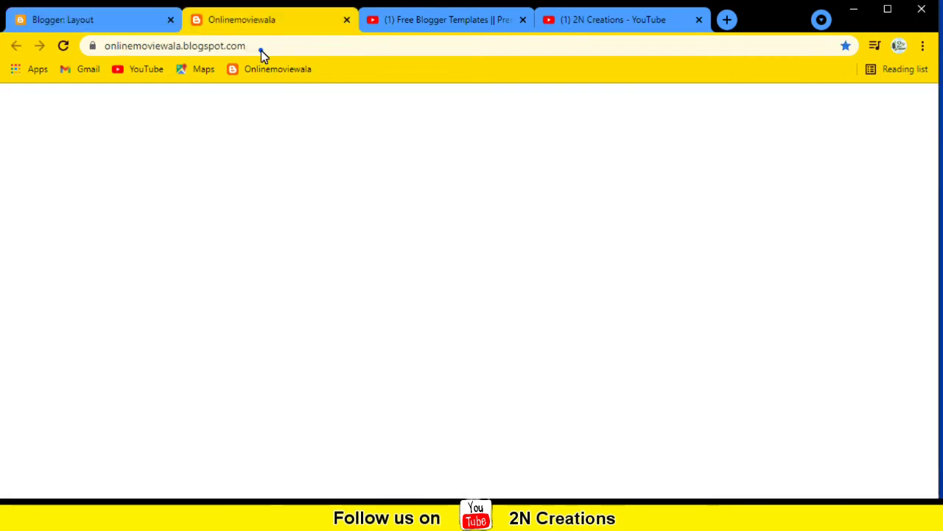
{"action": "left_click", "coordinate": [261, 48]}
{"action": "key", "text": "ctrl+c"}
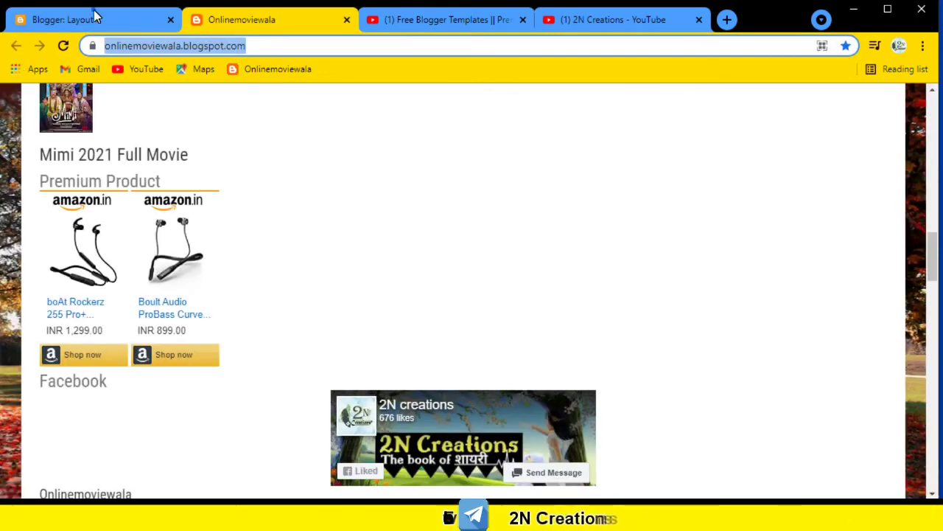
{"action": "left_click", "coordinate": [96, 16]}
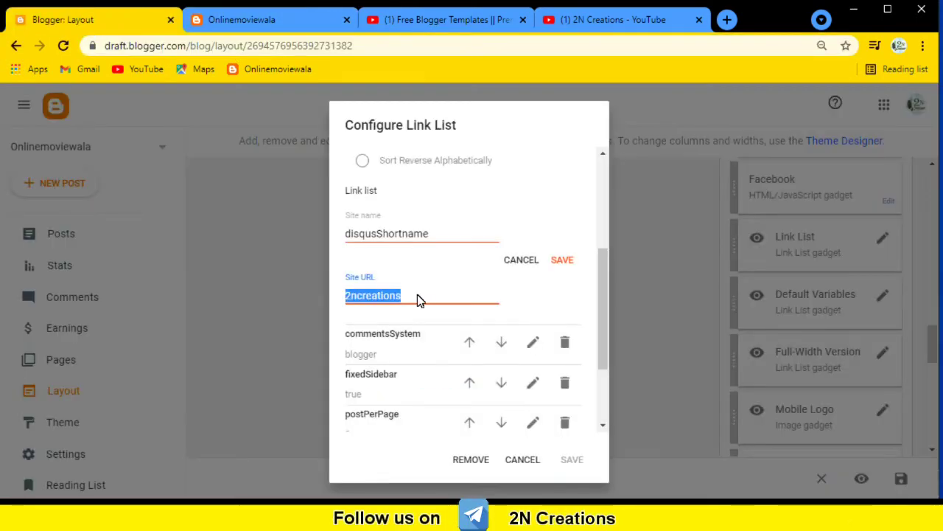
{"action": "key", "text": "ctrl+v"}
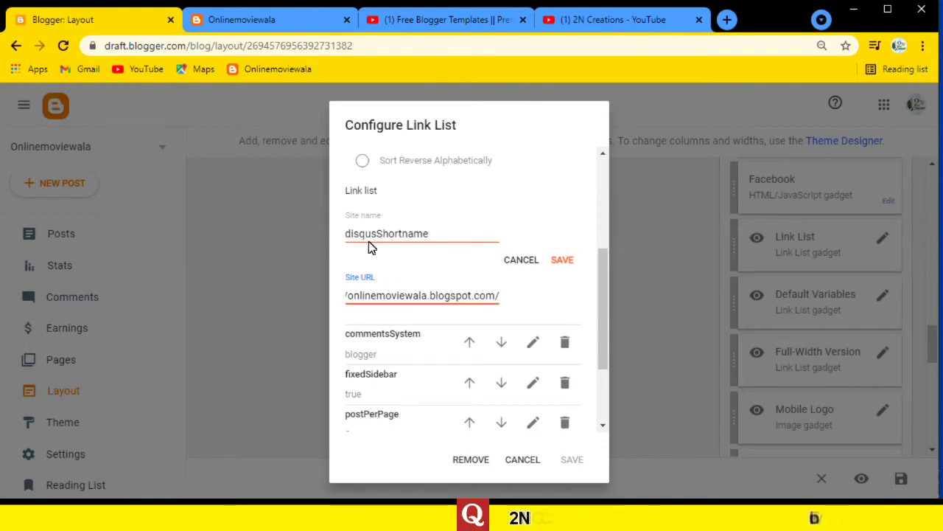
Rename the entry to '2N Creations' and save it.
{"action": "left_click_drag", "start_coordinate": [430, 235], "coordinate": [291, 237]}
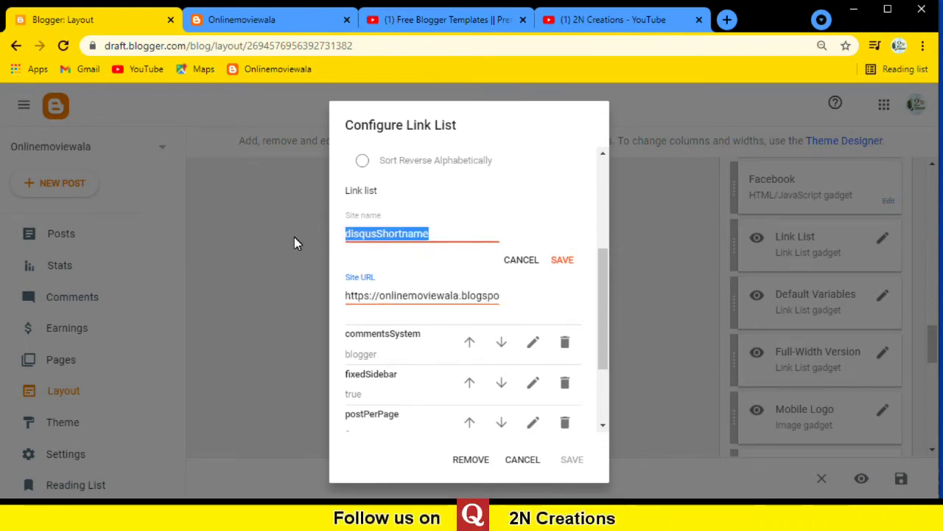
{"action": "key", "text": "BackSpace"}
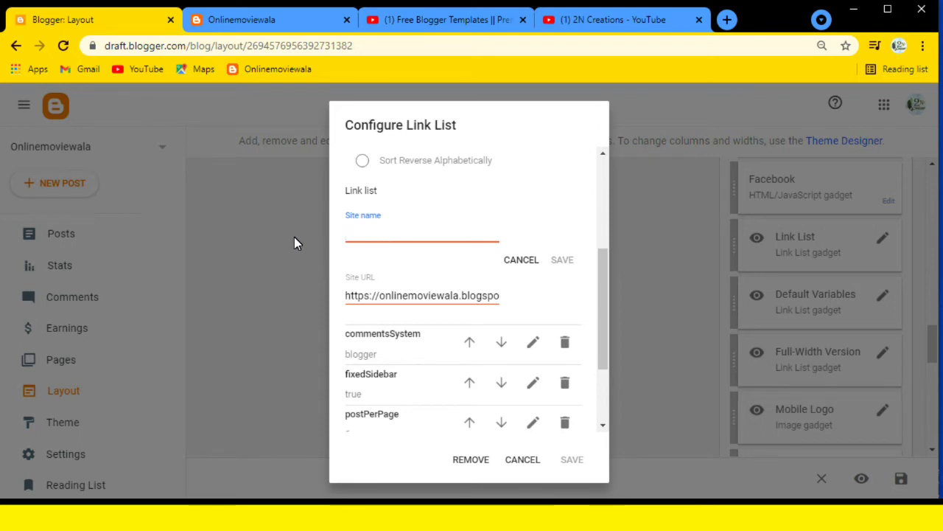
{"action": "type", "text": "2N Creations"}
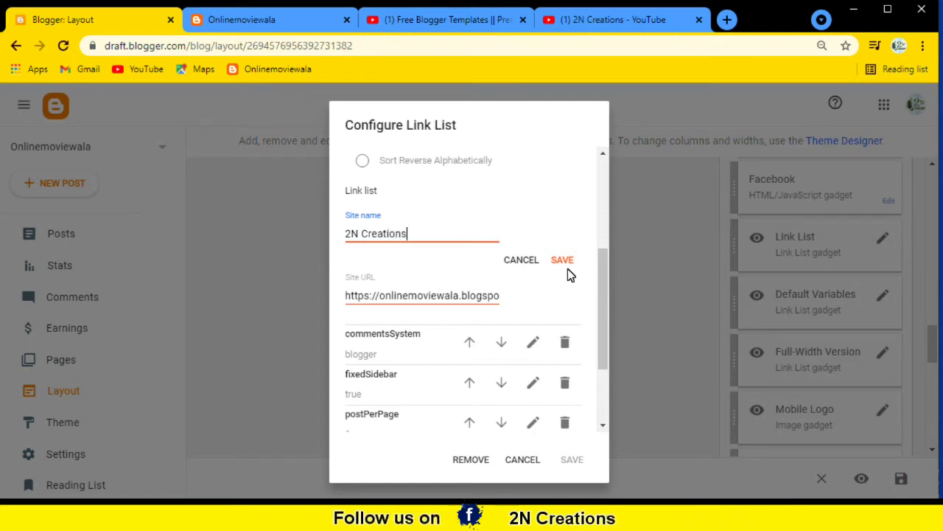
{"action": "left_click", "coordinate": [566, 260]}
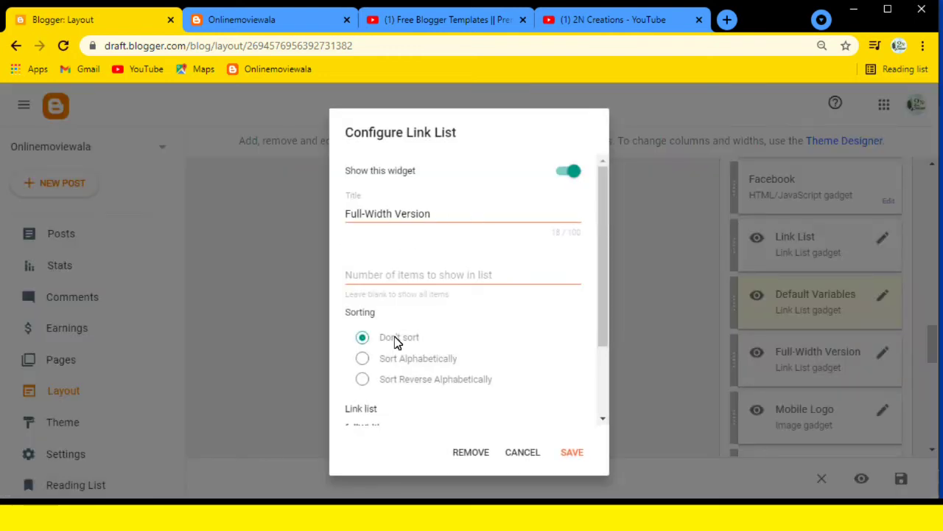
Save Full-Width Version unchanged, keeping its fullWidth and recentPostsHeadline entries.
{"action": "scroll", "coordinate": [425, 380], "scroll_direction": "down", "scroll_amount": 2}
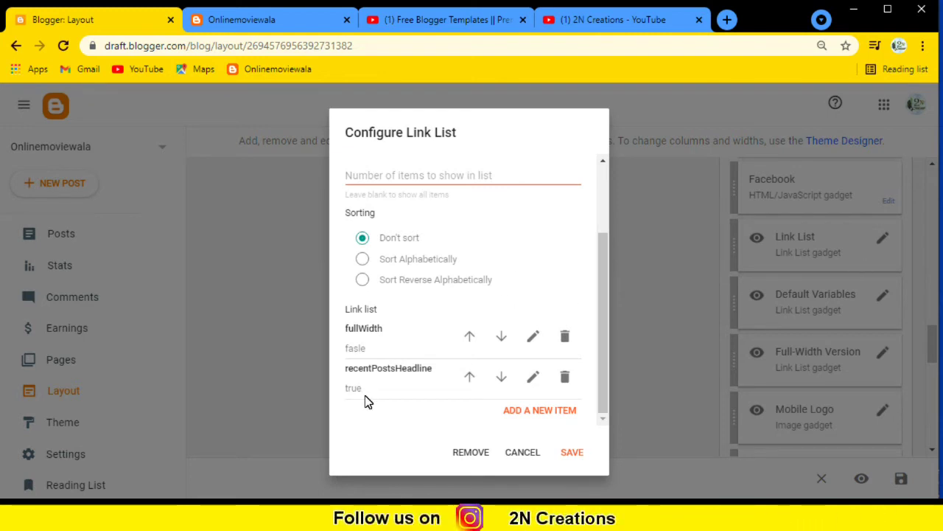
{"action": "left_click", "coordinate": [578, 454]}
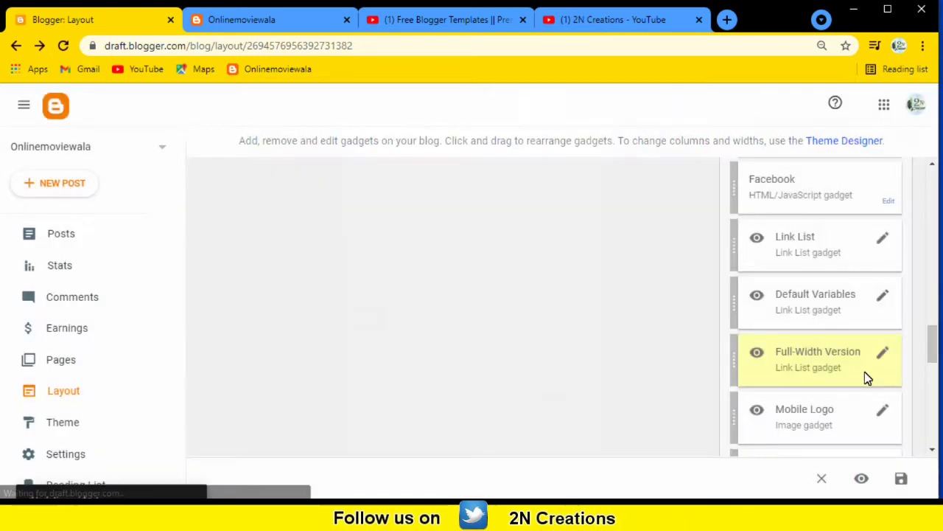
{"action": "scroll", "coordinate": [866, 376], "scroll_direction": "down", "scroll_amount": 1}
{"action": "scroll", "coordinate": [866, 380], "scroll_direction": "down", "scroll_amount": 1}
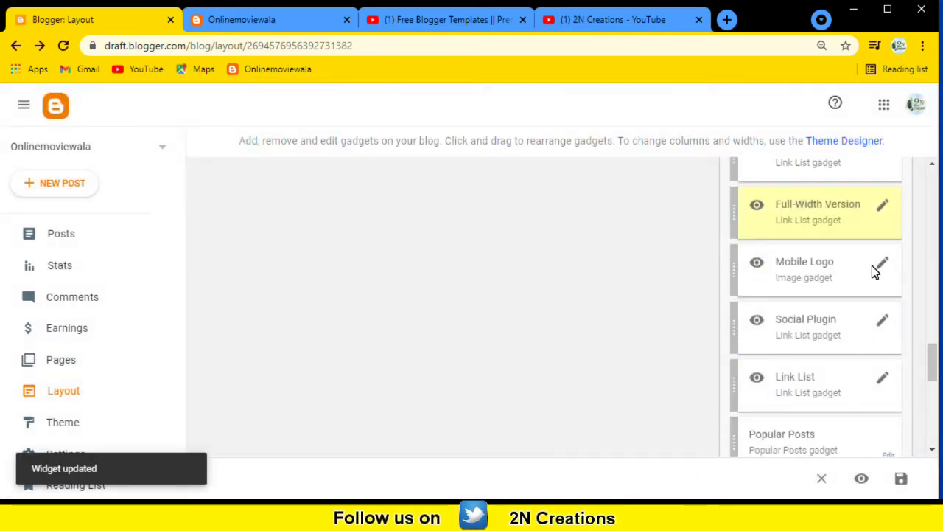
In the Mobile Logo gadget, replace the link text 'SuperFast' with the owner's name.
{"action": "left_click", "coordinate": [883, 263]}
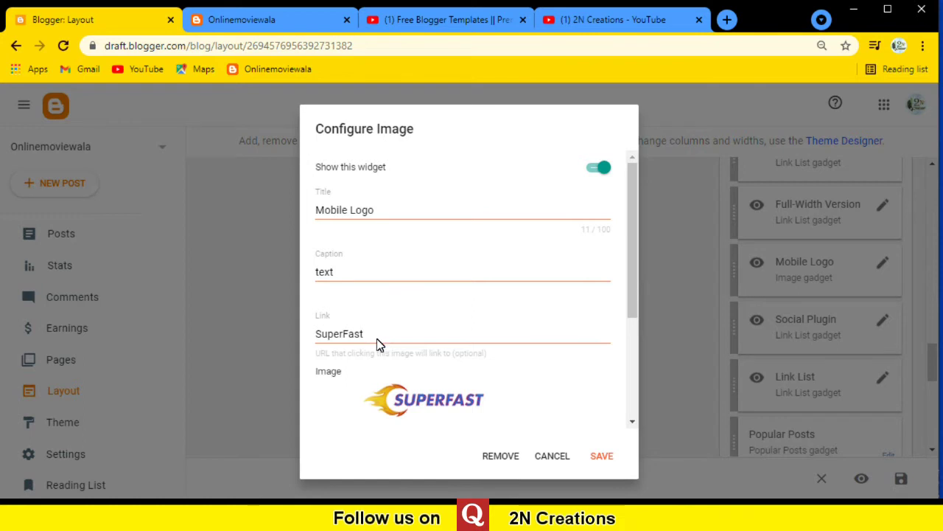
{"action": "scroll", "coordinate": [412, 367], "scroll_direction": "down", "scroll_amount": 3}
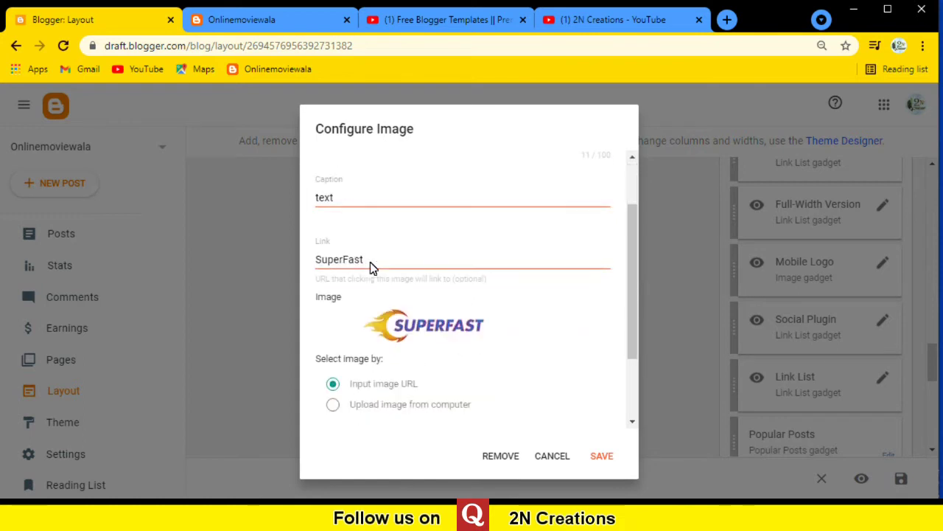
{"action": "left_click_drag", "start_coordinate": [373, 190], "coordinate": [229, 190]}
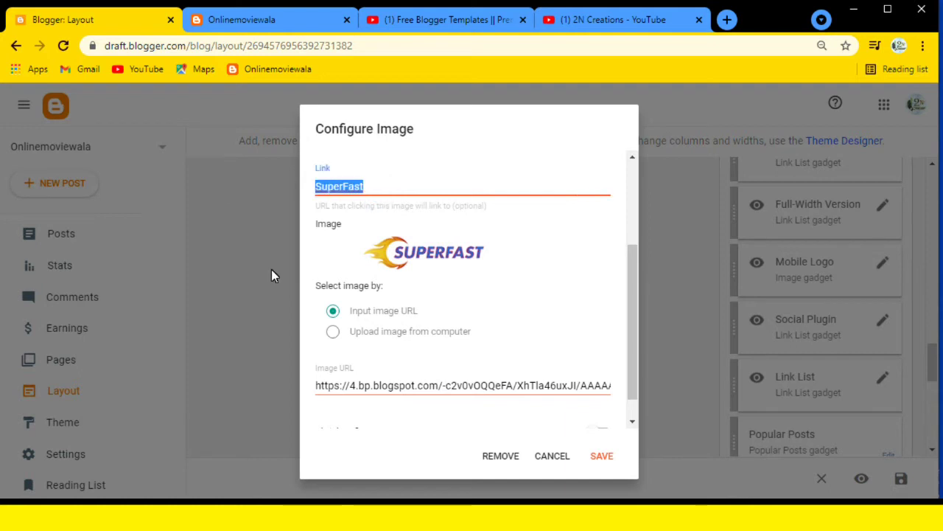
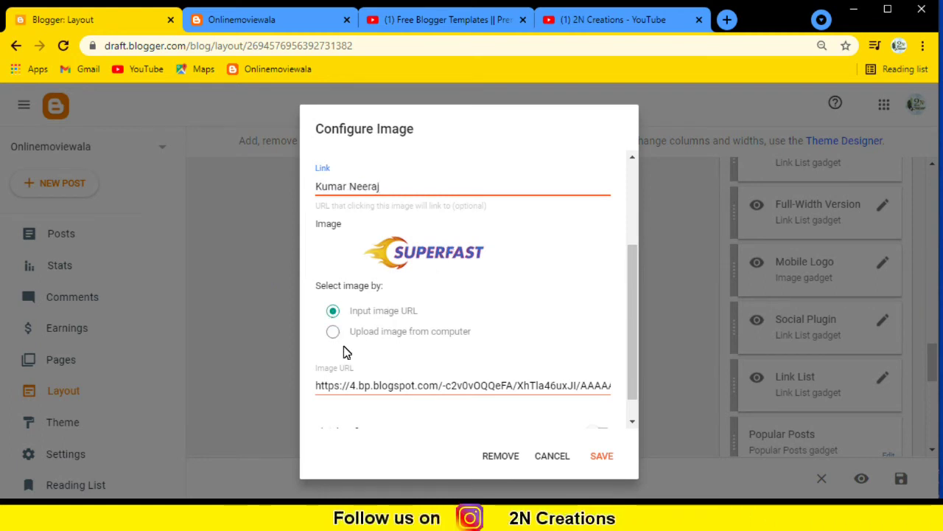
Keep the image source on URL, clear the Image URL field, and save the gadget.
{"action": "left_click", "coordinate": [336, 333]}
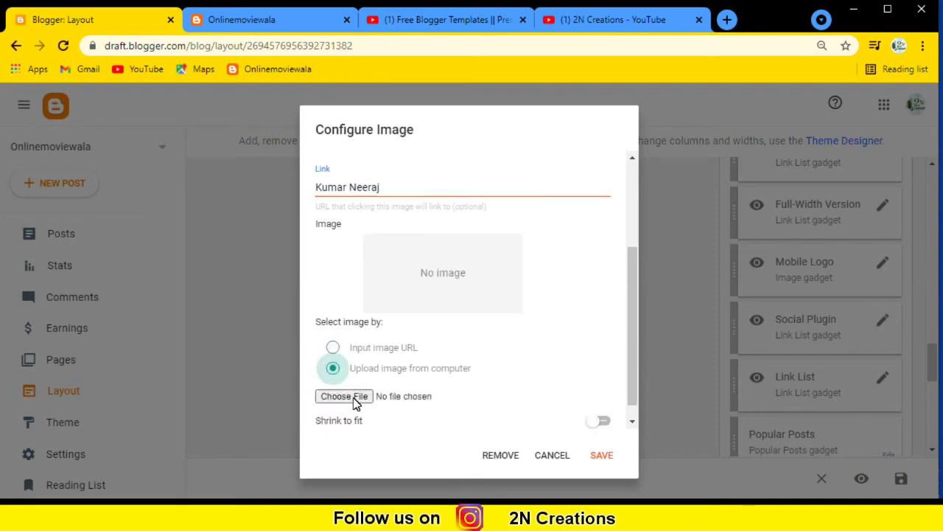
{"action": "left_click", "coordinate": [332, 349]}
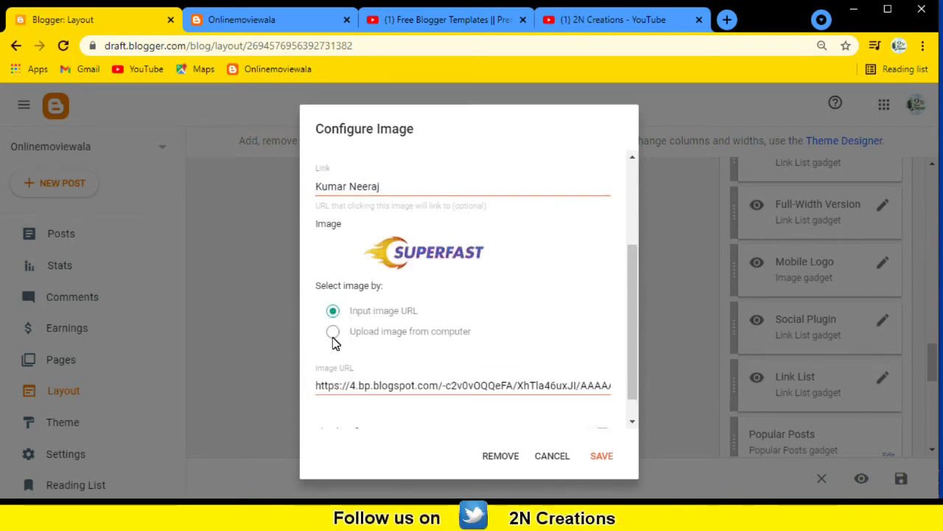
{"action": "left_click", "coordinate": [334, 337]}
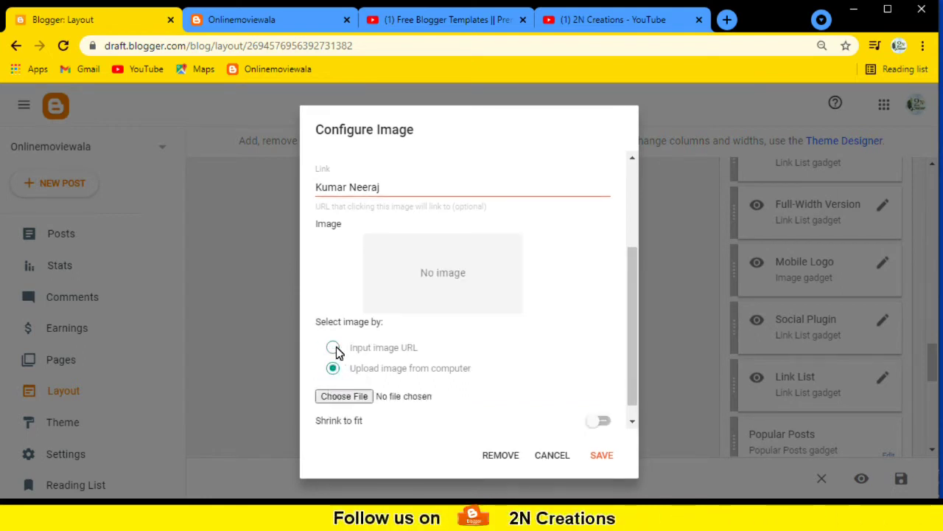
{"action": "left_click", "coordinate": [335, 351]}
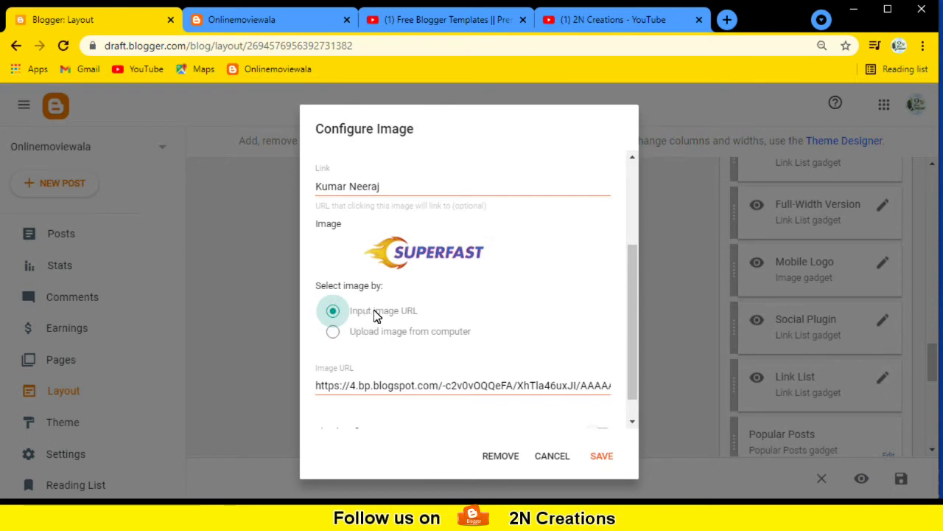
{"action": "left_click", "coordinate": [410, 389]}
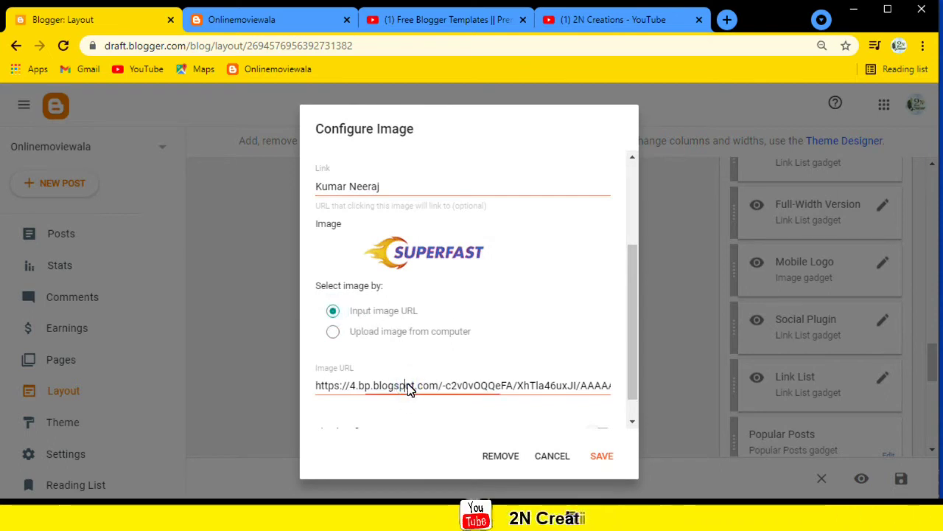
{"action": "key", "text": "ctrl+a"}
{"action": "key", "text": "BackSpace"}
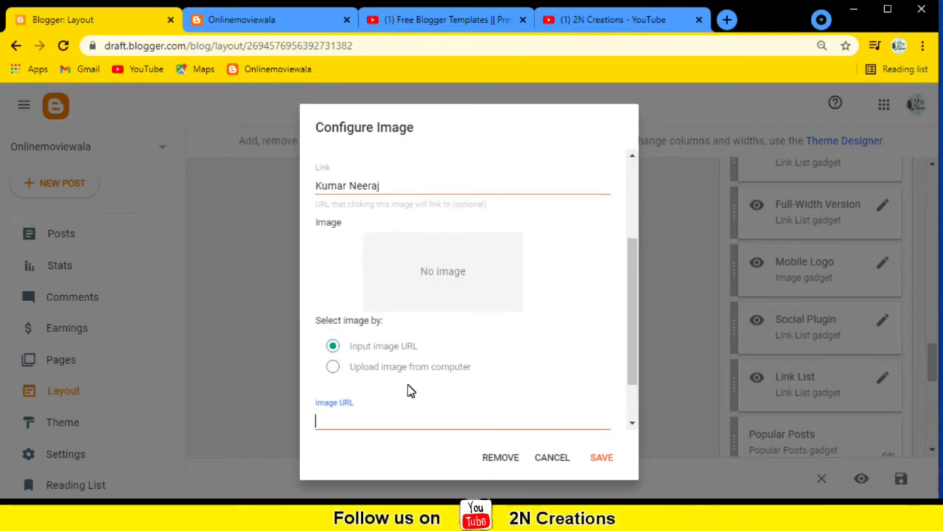
{"action": "scroll", "coordinate": [426, 268], "scroll_direction": "up", "scroll_amount": 3}
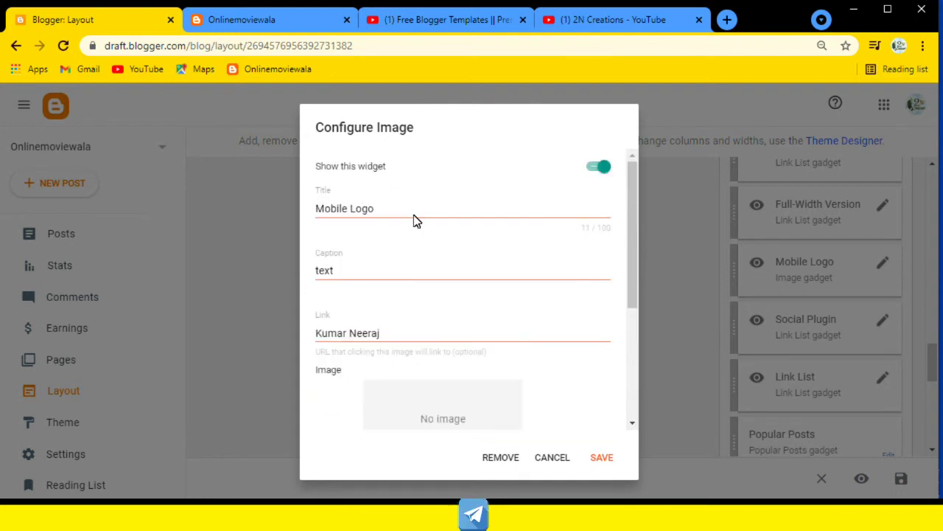
{"action": "left_click", "coordinate": [606, 457]}
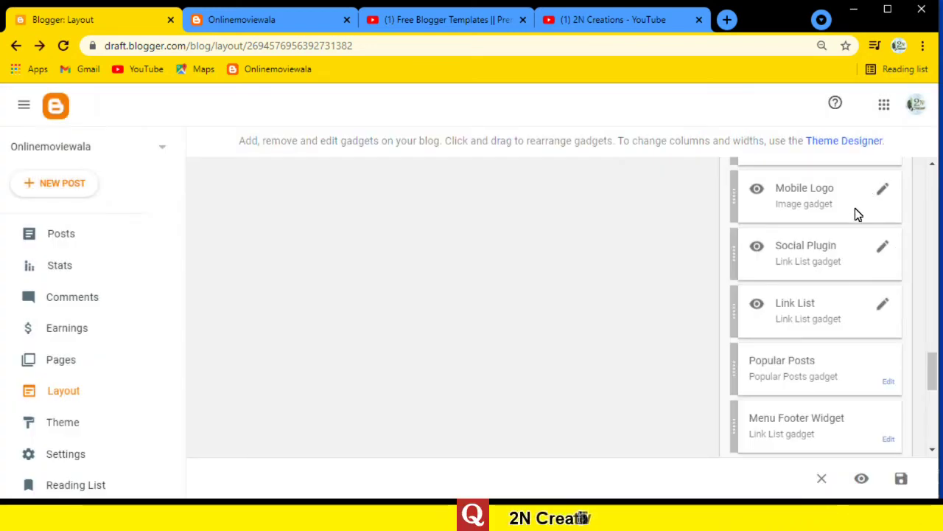
Check the Social Plugin's facebook entry and save it with facebook, twitter, instagram and youtube links.
{"action": "left_click", "coordinate": [883, 250]}
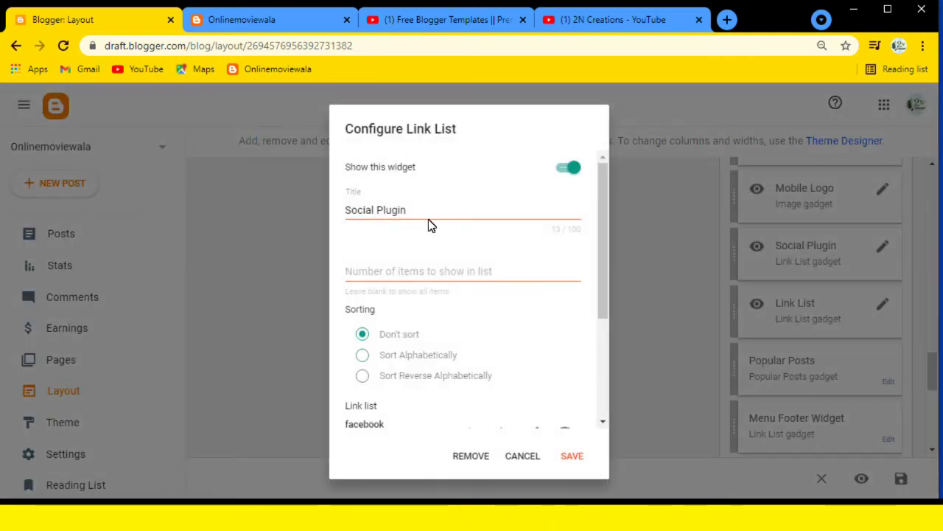
{"action": "scroll", "coordinate": [440, 344], "scroll_direction": "down", "scroll_amount": 1}
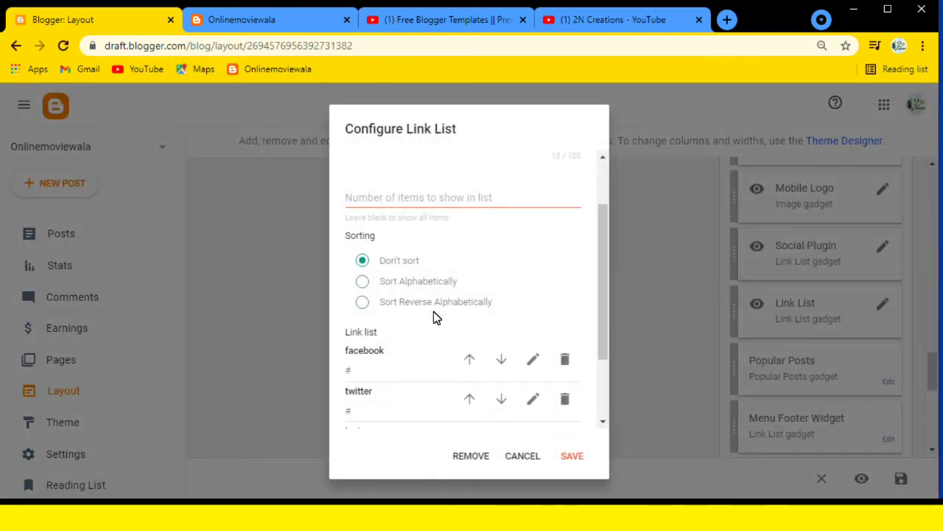
{"action": "scroll", "coordinate": [430, 346], "scroll_direction": "down", "scroll_amount": 3}
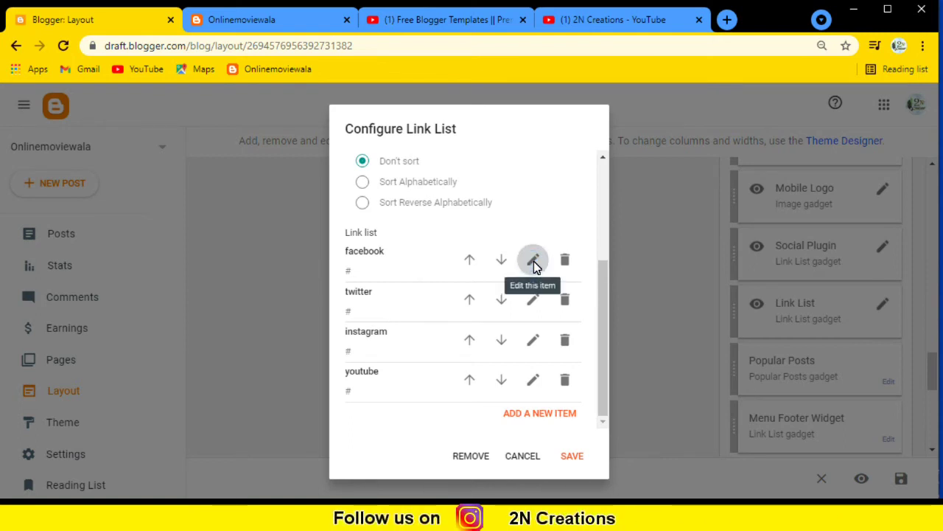
{"action": "left_click", "coordinate": [533, 261]}
{"action": "left_click", "coordinate": [410, 273]}
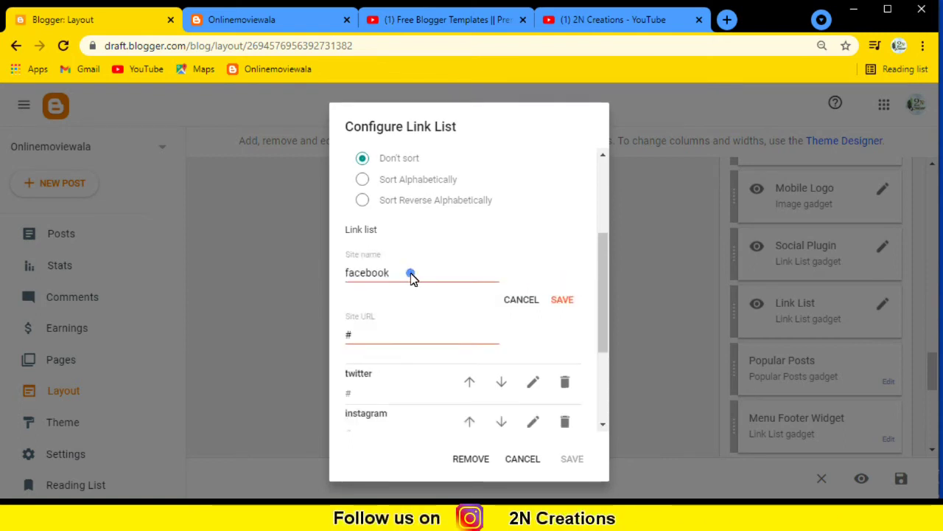
{"action": "left_click", "coordinate": [377, 339]}
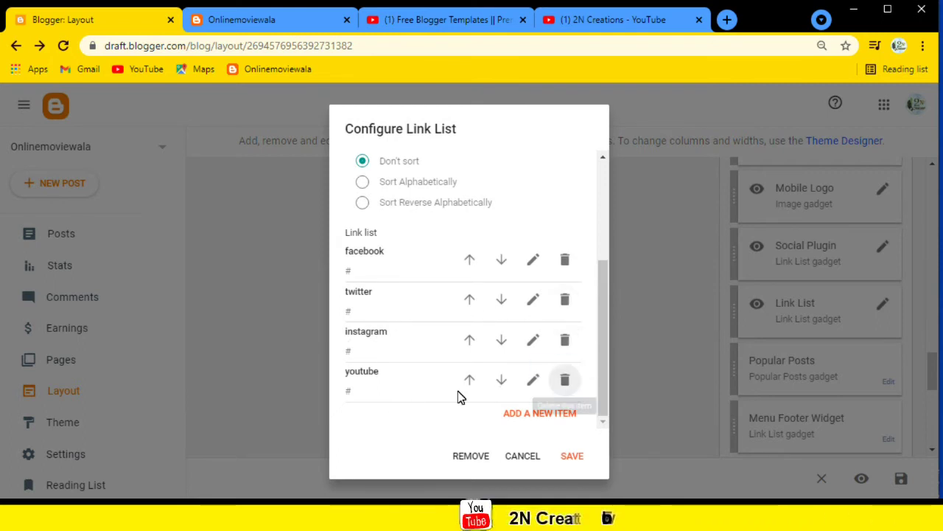
{"action": "left_click", "coordinate": [573, 457]}
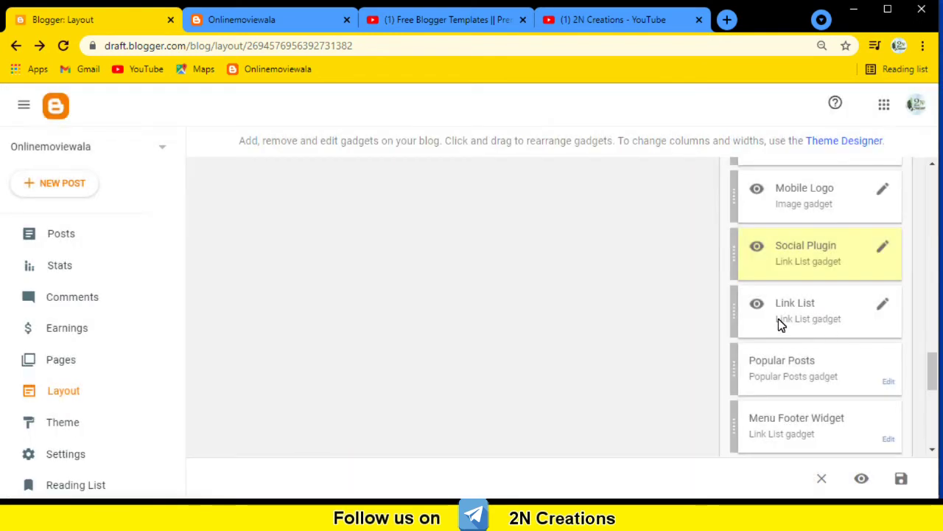
Delete the Link List gadget from the layout, confirming the removal.
{"action": "left_click", "coordinate": [881, 307]}
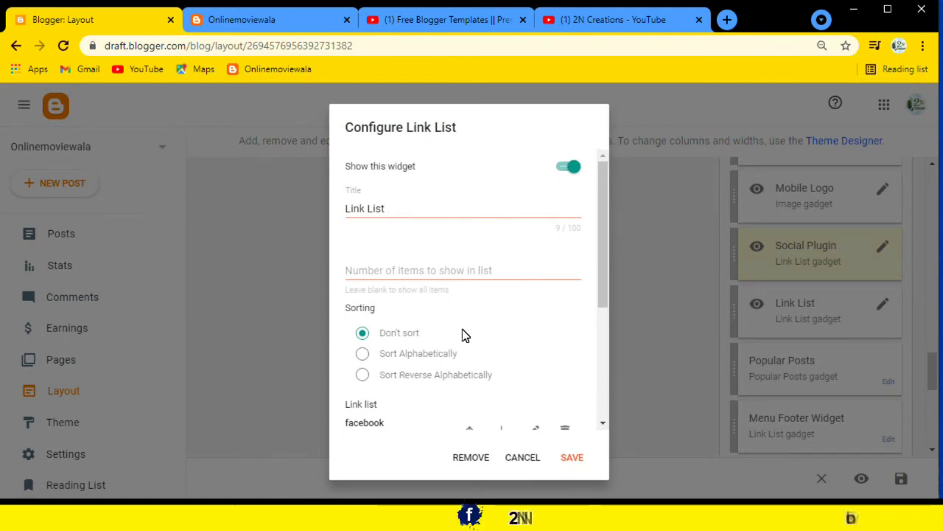
{"action": "scroll", "coordinate": [464, 335], "scroll_direction": "down", "scroll_amount": 3}
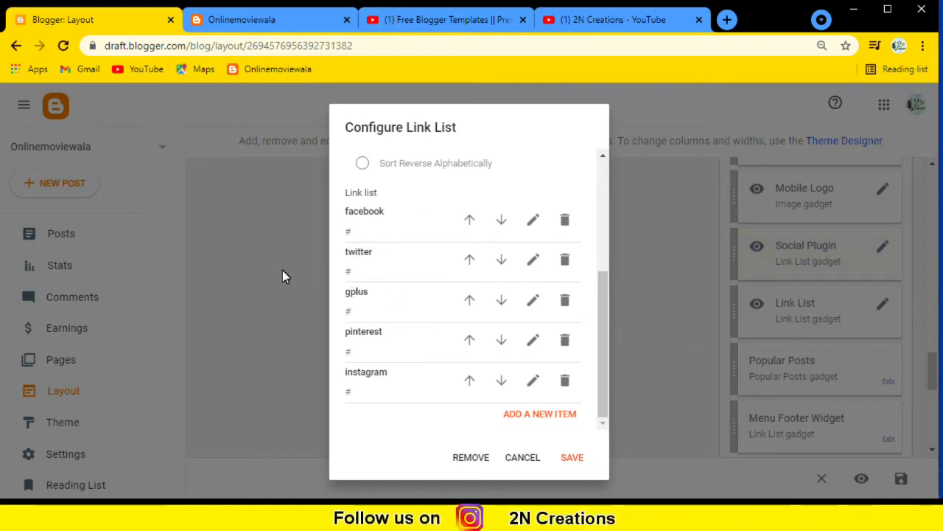
{"action": "left_click", "coordinate": [480, 457]}
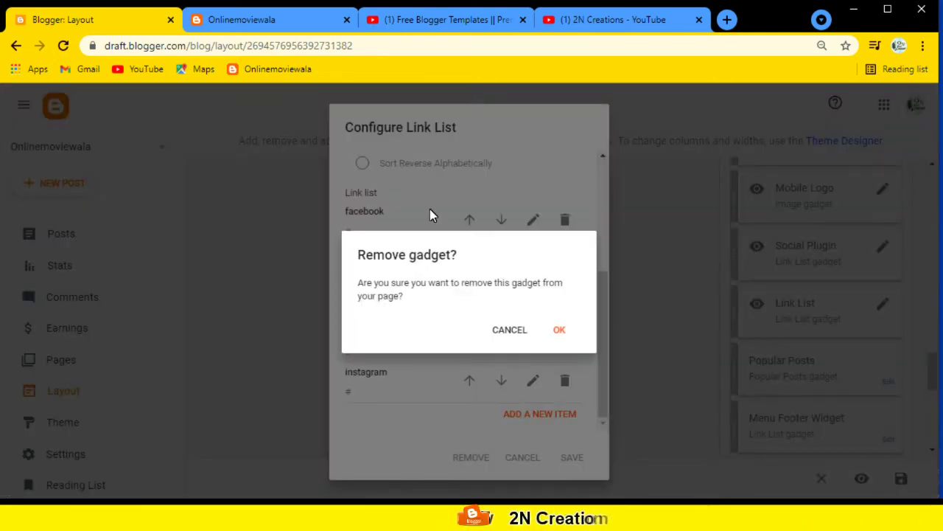
{"action": "left_click", "coordinate": [558, 333]}
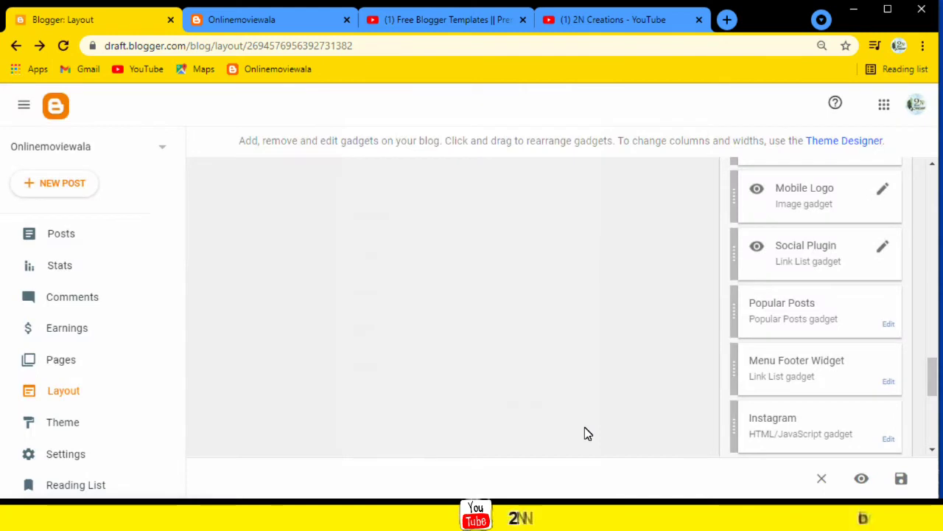
{"action": "scroll", "coordinate": [855, 329], "scroll_direction": "down", "scroll_amount": 2}
{"action": "scroll", "coordinate": [857, 225], "scroll_direction": "up", "scroll_amount": 1}
{"action": "left_click", "coordinate": [888, 252]}
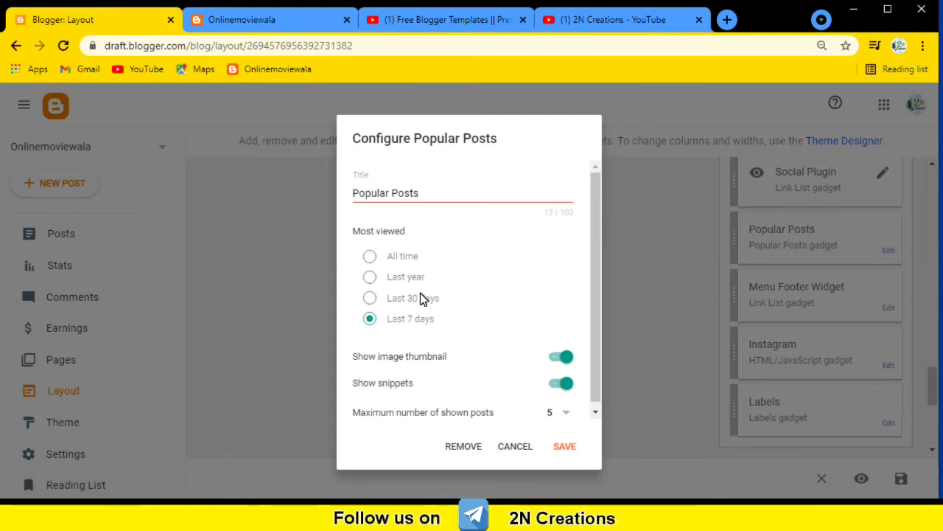
{"action": "scroll", "coordinate": [446, 334], "scroll_direction": "down", "scroll_amount": 1}
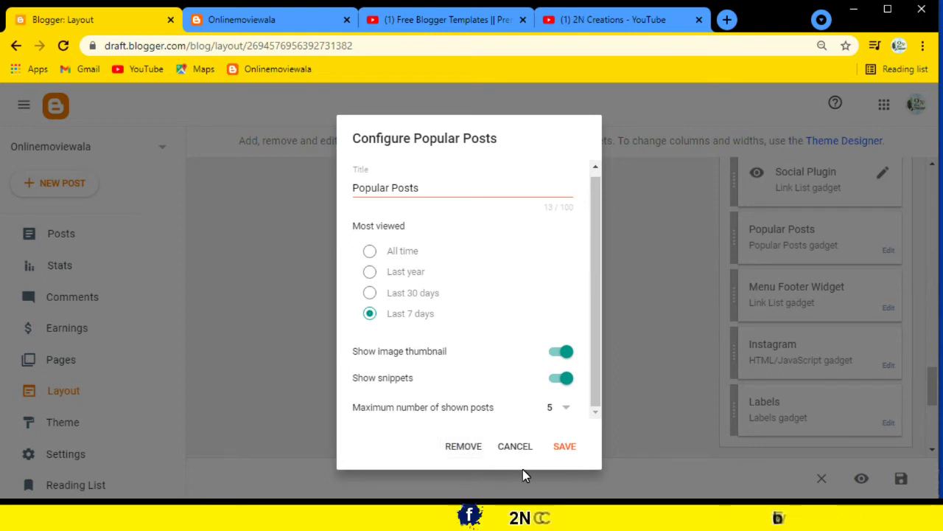
{"action": "left_click", "coordinate": [524, 447]}
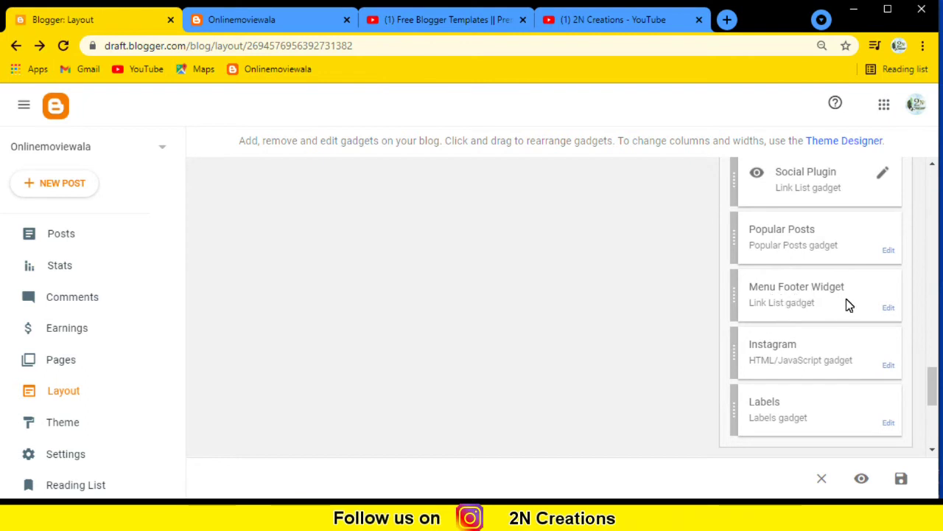
Edit the Home link's URL and save the Menu Footer Widget with Home, About and Contact Us.
{"action": "left_click", "coordinate": [889, 307]}
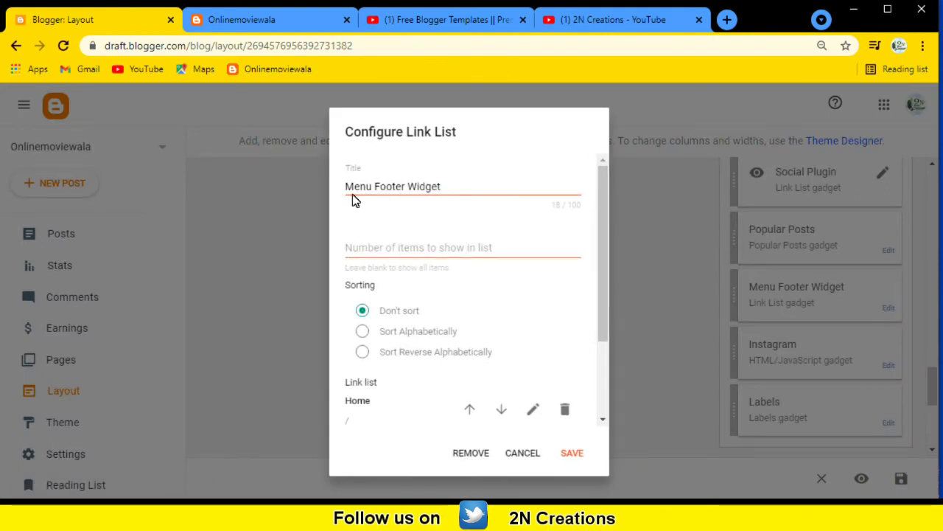
{"action": "scroll", "coordinate": [473, 328], "scroll_direction": "down", "scroll_amount": 3}
{"action": "left_click", "coordinate": [469, 337]}
{"action": "scroll", "coordinate": [403, 337], "scroll_direction": "up", "scroll_amount": 1}
{"action": "scroll", "coordinate": [413, 361], "scroll_direction": "down", "scroll_amount": 1}
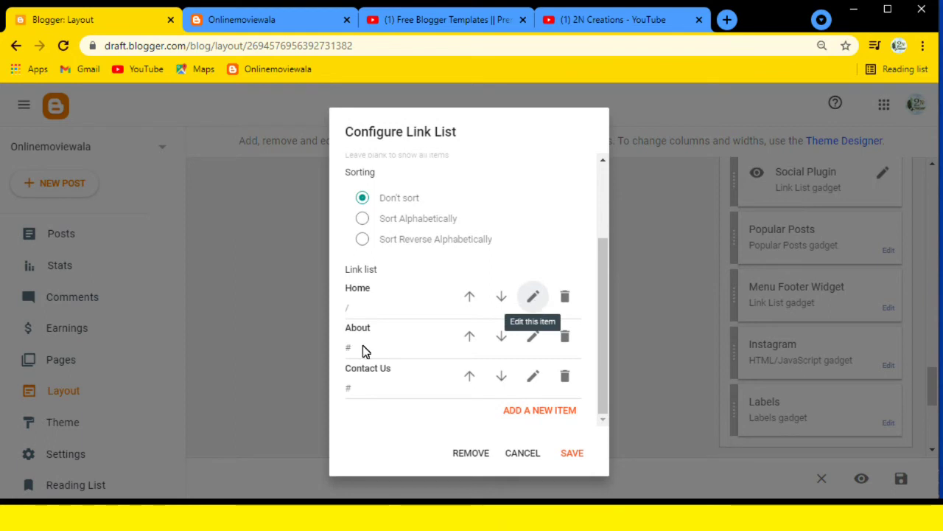
{"action": "left_click", "coordinate": [532, 302]}
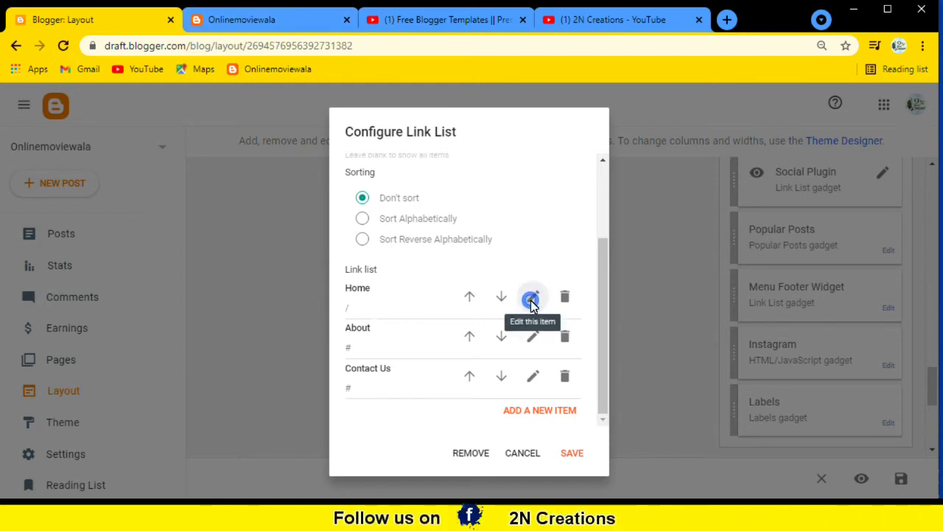
{"action": "left_click", "coordinate": [368, 373]}
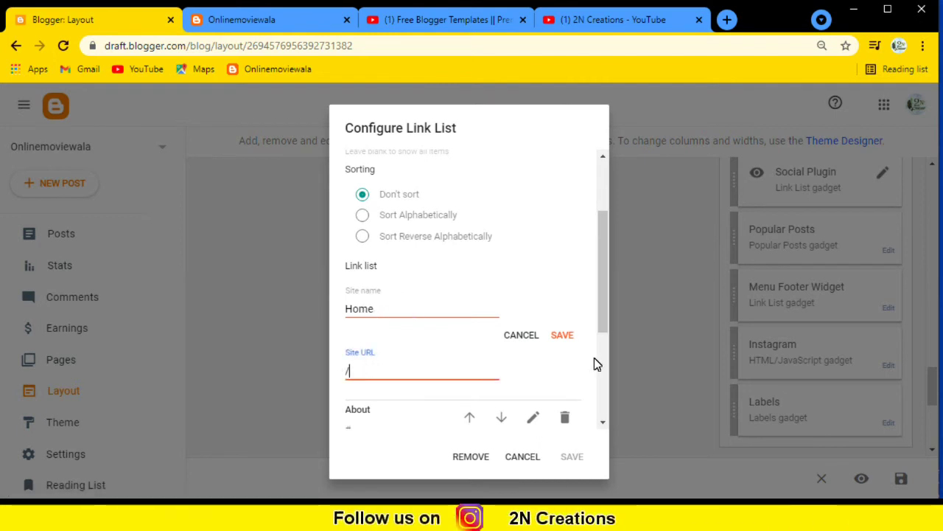
{"action": "left_click", "coordinate": [563, 335]}
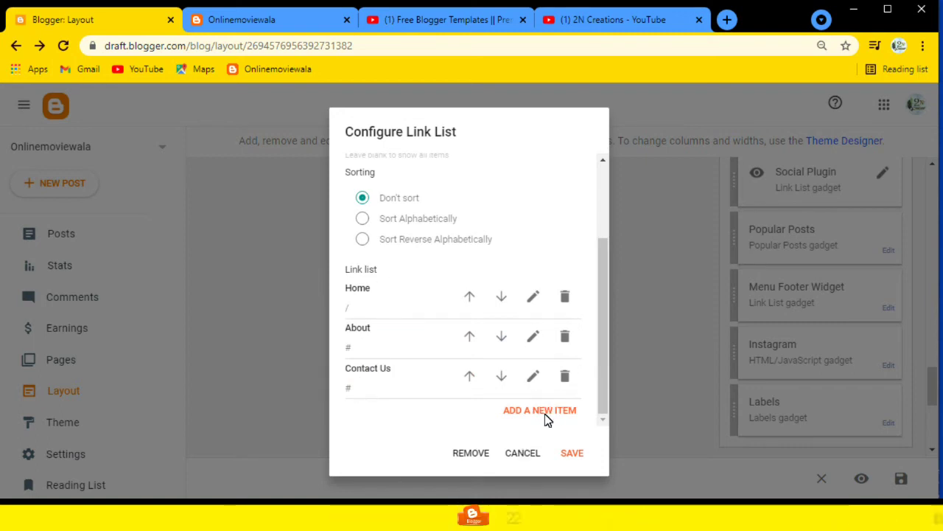
{"action": "left_click", "coordinate": [573, 452]}
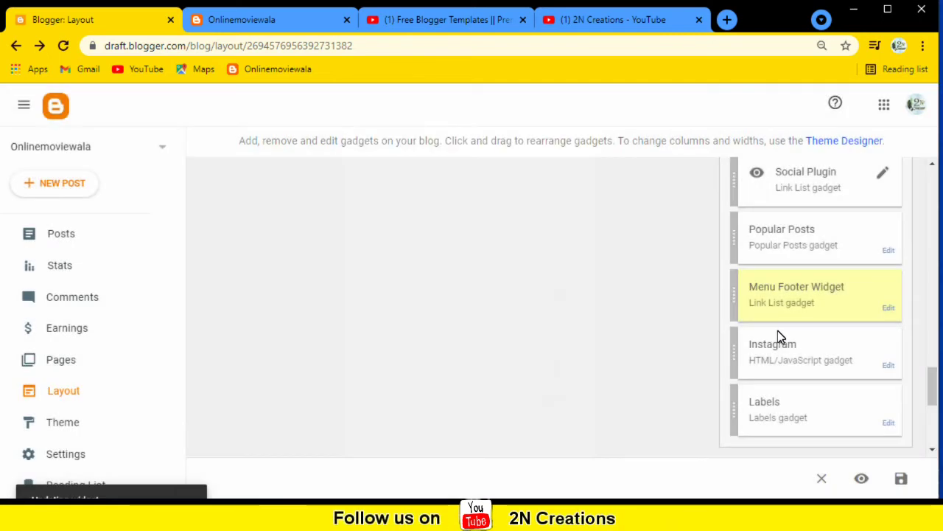
{"action": "scroll", "coordinate": [828, 339], "scroll_direction": "down", "scroll_amount": 1}
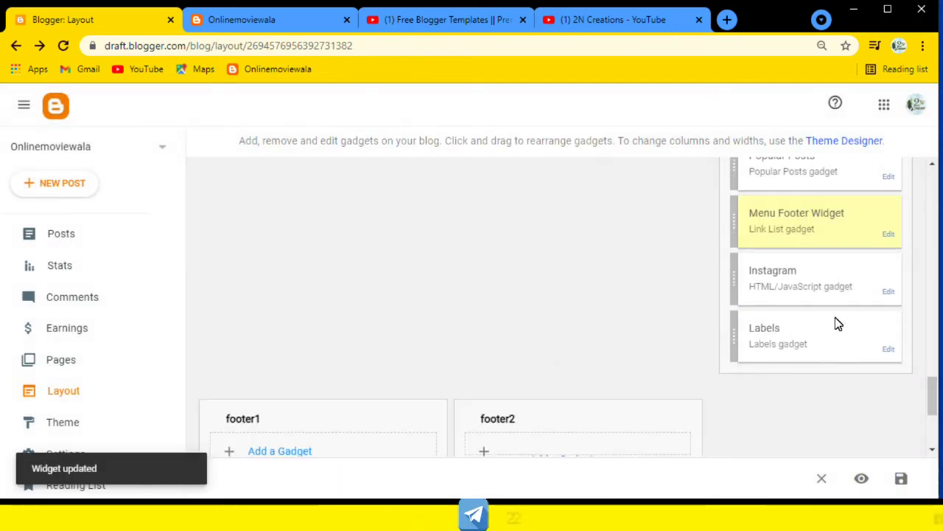
Delete the Instagram HTML/JavaScript gadget from the layout, confirming the removal.
{"action": "left_click", "coordinate": [888, 292]}
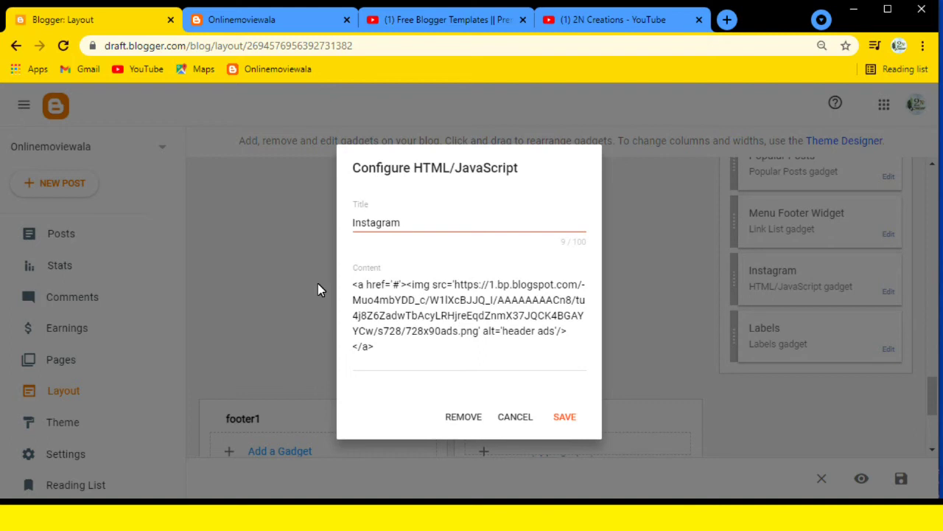
{"action": "left_click", "coordinate": [464, 418]}
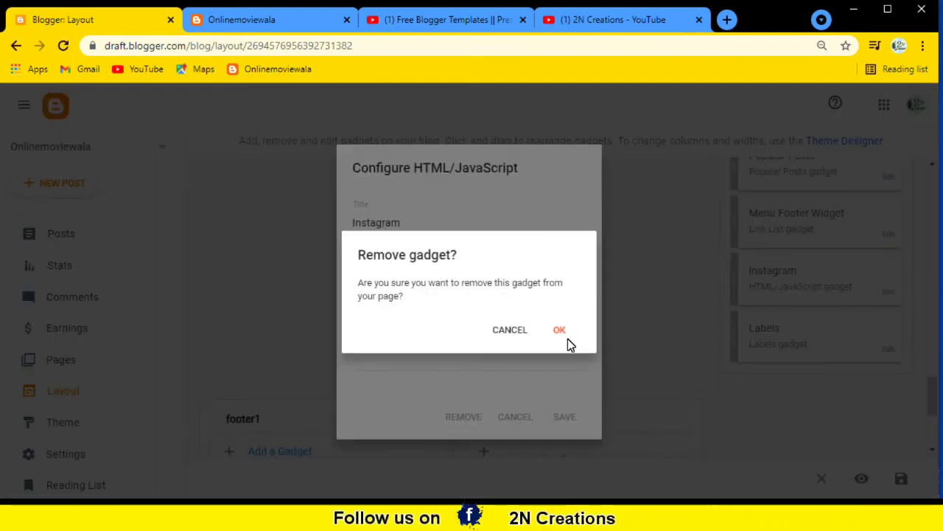
{"action": "left_click", "coordinate": [560, 336]}
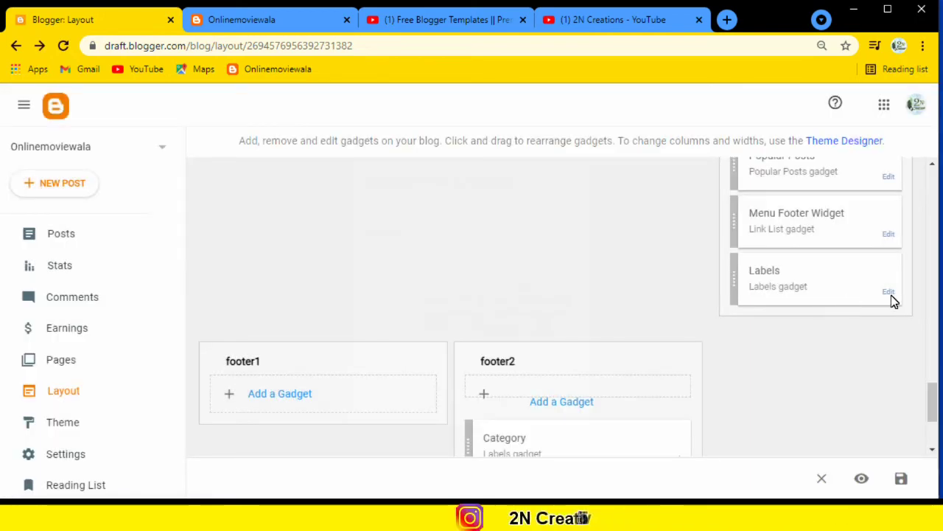
Delete the sidebar Labels gadget, confirming the removal.
{"action": "left_click", "coordinate": [889, 292]}
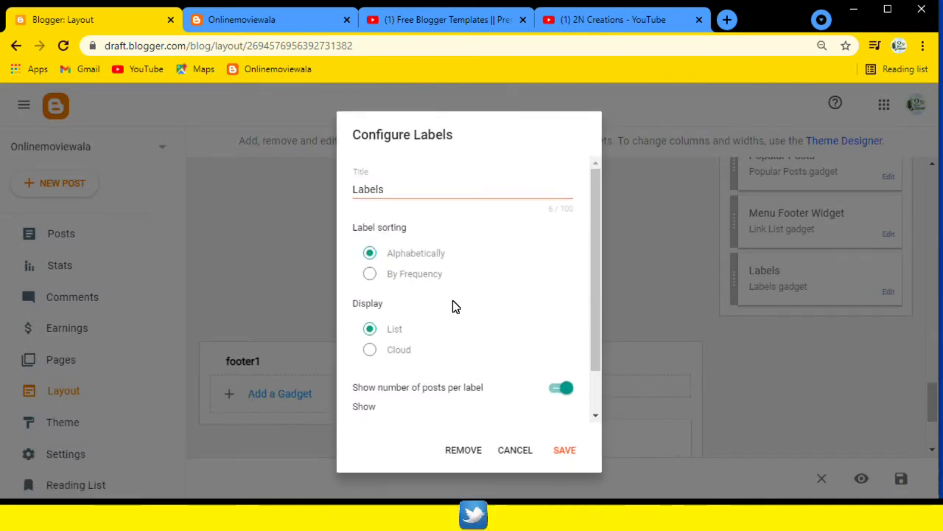
{"action": "scroll", "coordinate": [472, 361], "scroll_direction": "down", "scroll_amount": 2}
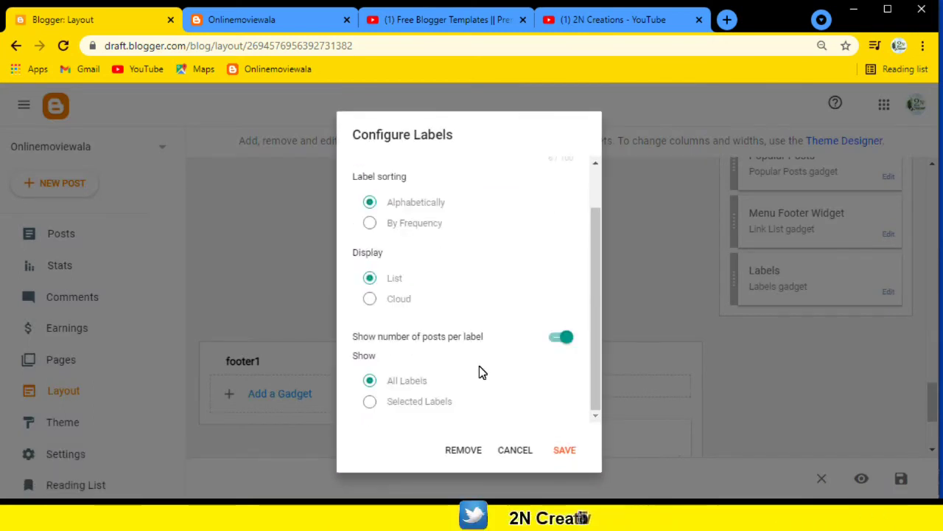
{"action": "left_click", "coordinate": [463, 450]}
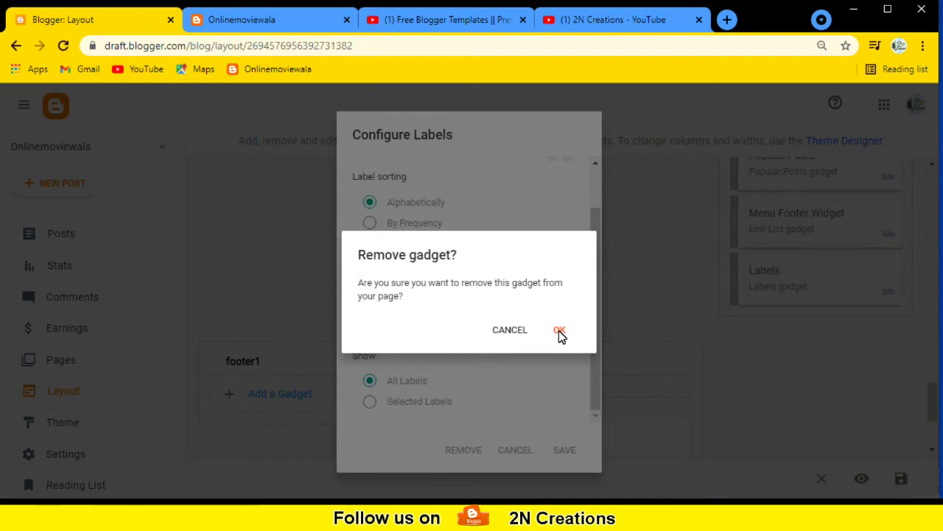
{"action": "left_click", "coordinate": [560, 332]}
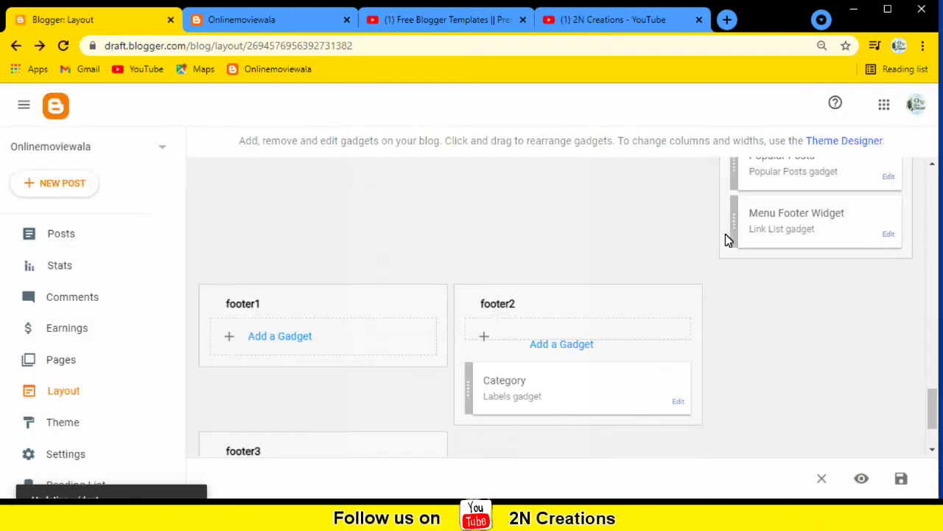
Move the Popular Posts gadget down into the footer1 section.
{"action": "scroll", "coordinate": [799, 277], "scroll_direction": "up", "scroll_amount": 1}
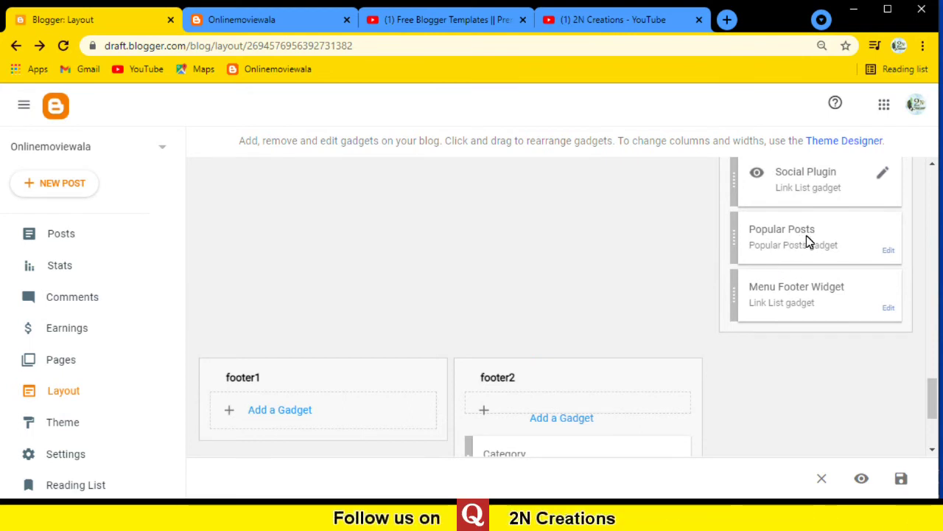
{"action": "scroll", "coordinate": [810, 233], "scroll_direction": "down", "scroll_amount": 1}
{"action": "left_click_drag", "start_coordinate": [799, 177], "coordinate": [258, 411]}
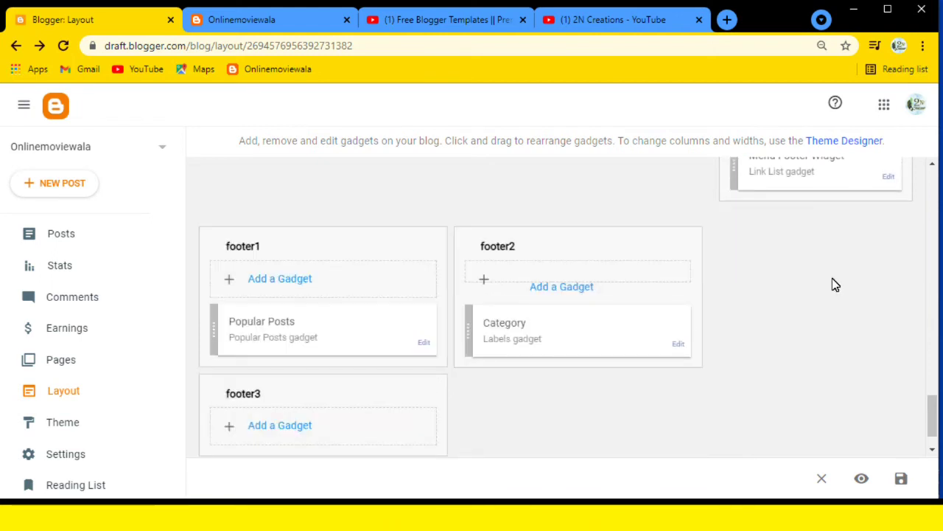
Save the Category gadget unchanged as an alphabetical list of all labels.
{"action": "scroll", "coordinate": [453, 350], "scroll_direction": "down", "scroll_amount": 1}
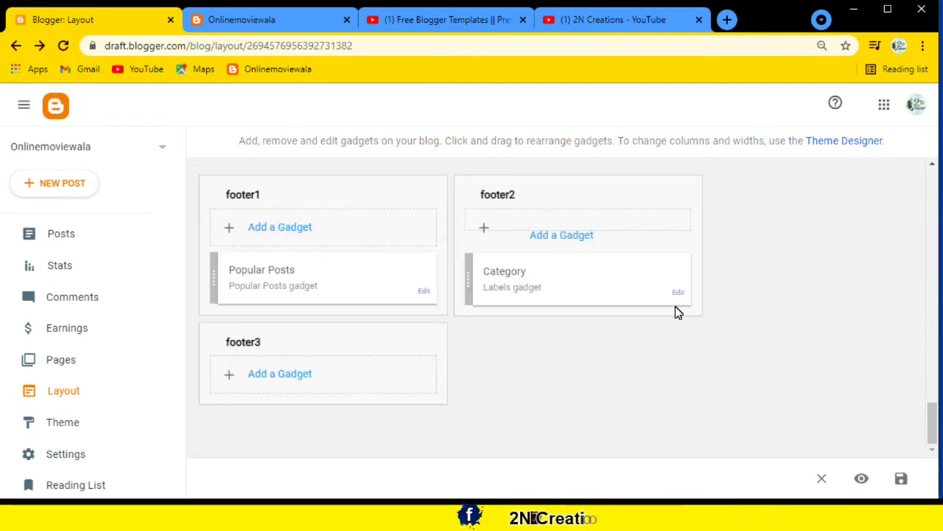
{"action": "scroll", "coordinate": [683, 335], "scroll_direction": "up", "scroll_amount": 1}
{"action": "scroll", "coordinate": [678, 376], "scroll_direction": "down", "scroll_amount": 1}
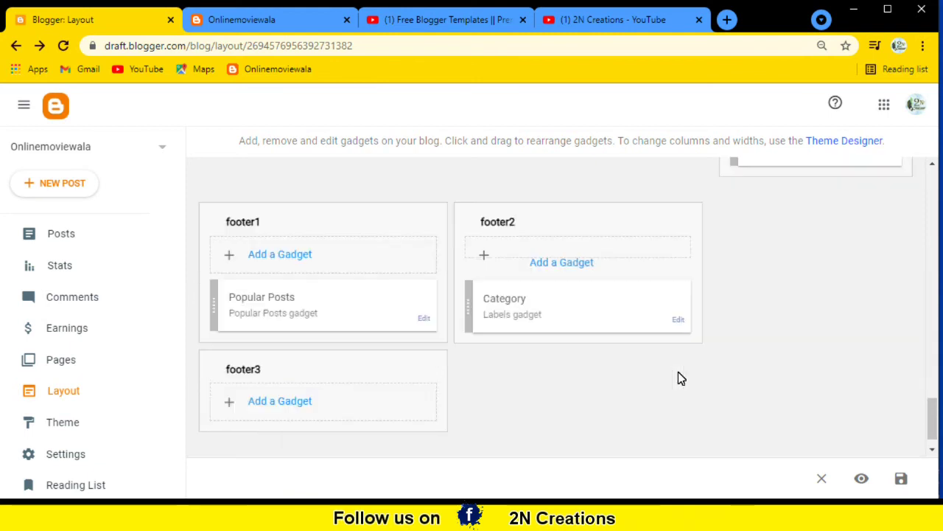
{"action": "left_click", "coordinate": [678, 294]}
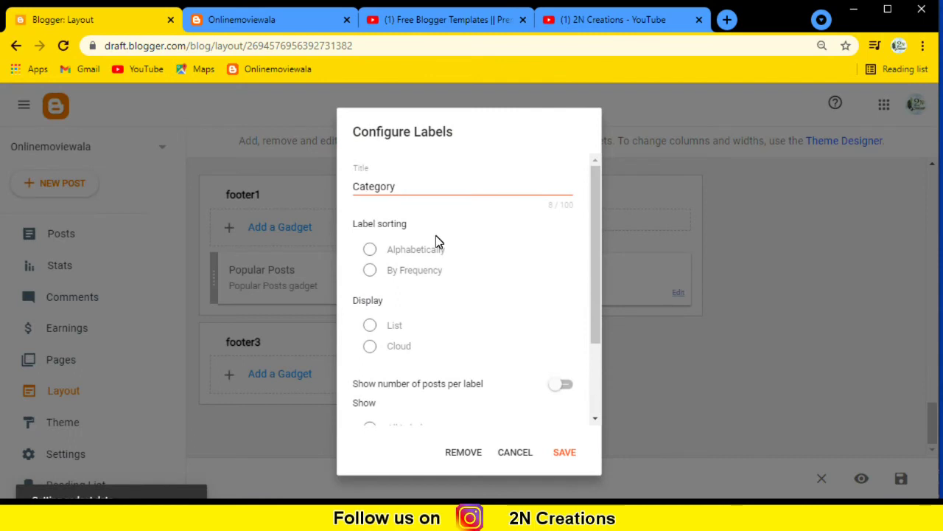
{"action": "scroll", "coordinate": [435, 310], "scroll_direction": "down", "scroll_amount": 1}
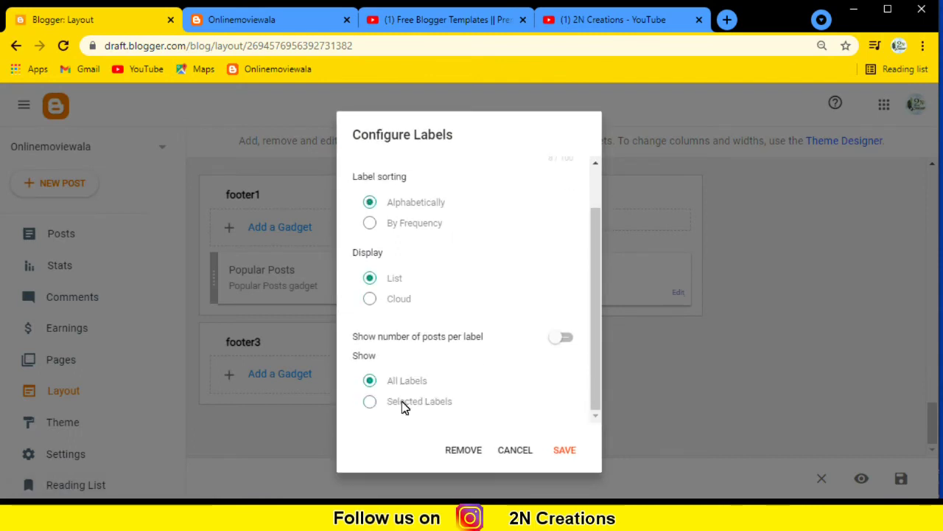
{"action": "left_click", "coordinate": [567, 450]}
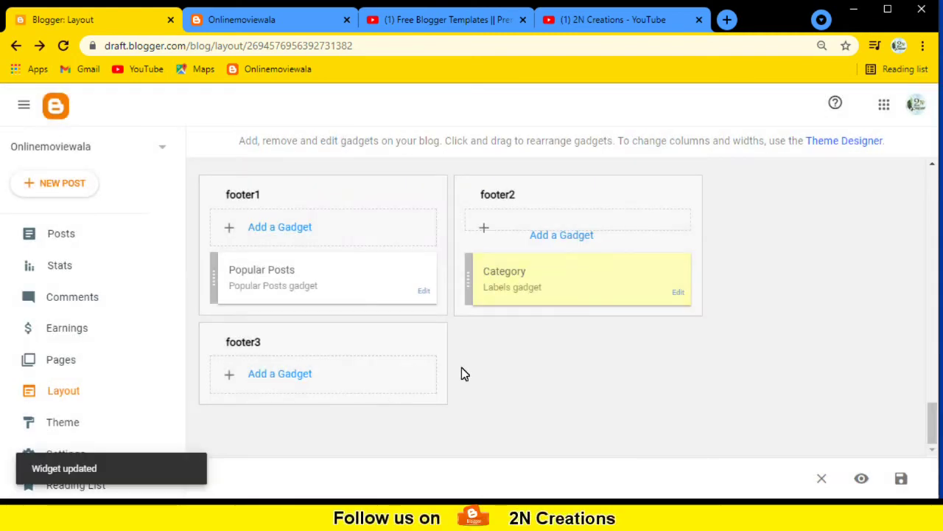
Pick Followers from footer3's gadget list and save it with the title Followers.
{"action": "left_click", "coordinate": [295, 374]}
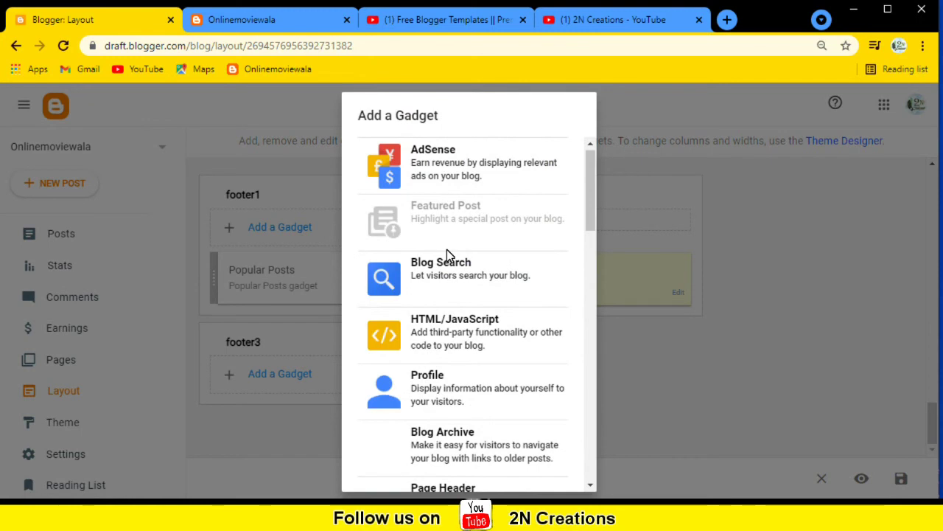
{"action": "scroll", "coordinate": [442, 331], "scroll_direction": "down", "scroll_amount": 1}
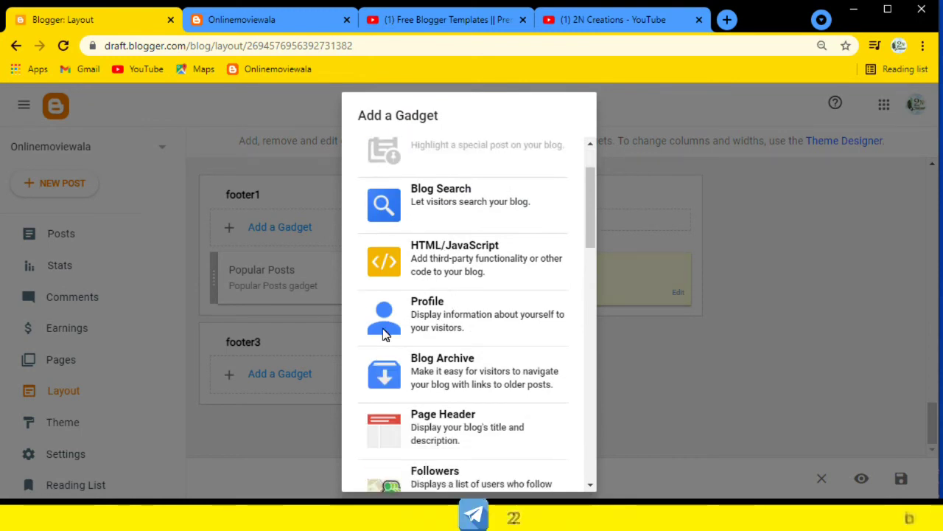
{"action": "scroll", "coordinate": [465, 346], "scroll_direction": "down", "scroll_amount": 2}
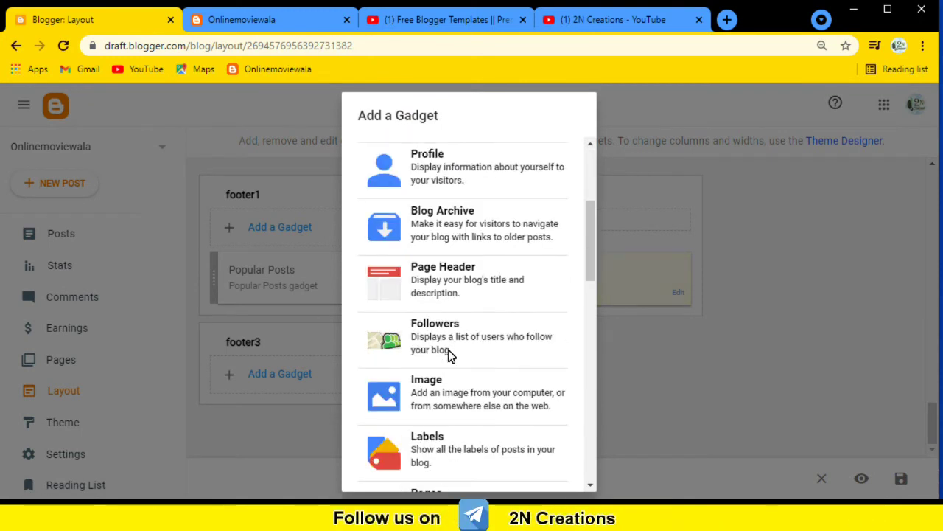
{"action": "scroll", "coordinate": [445, 310], "scroll_direction": "down", "scroll_amount": 2}
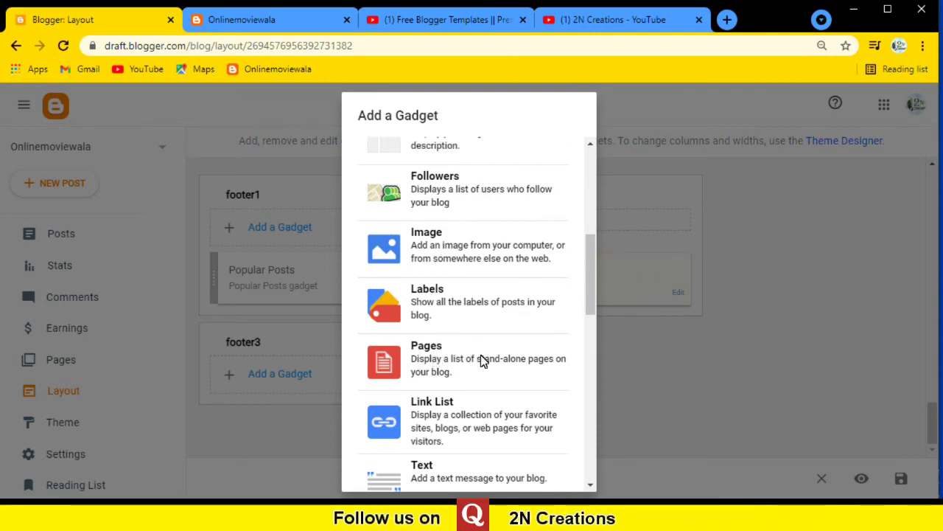
{"action": "left_click", "coordinate": [435, 190]}
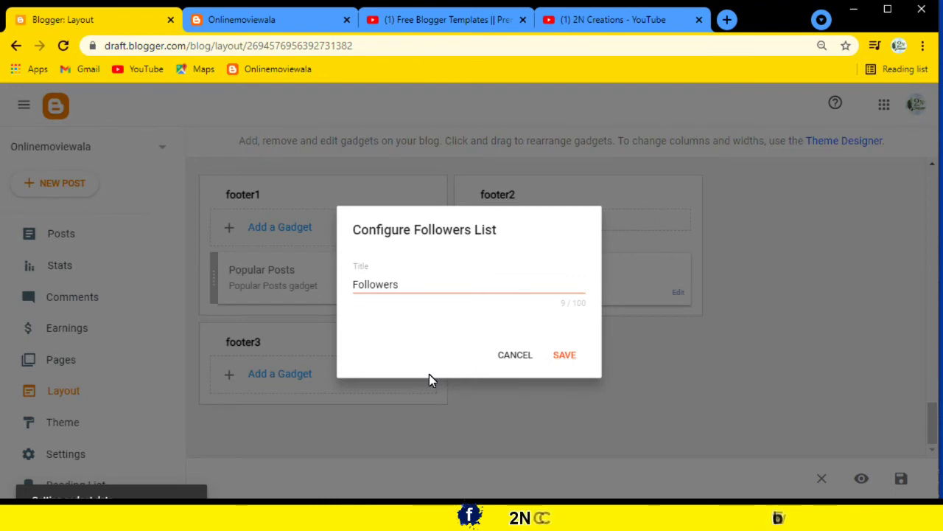
{"action": "left_click", "coordinate": [558, 356]}
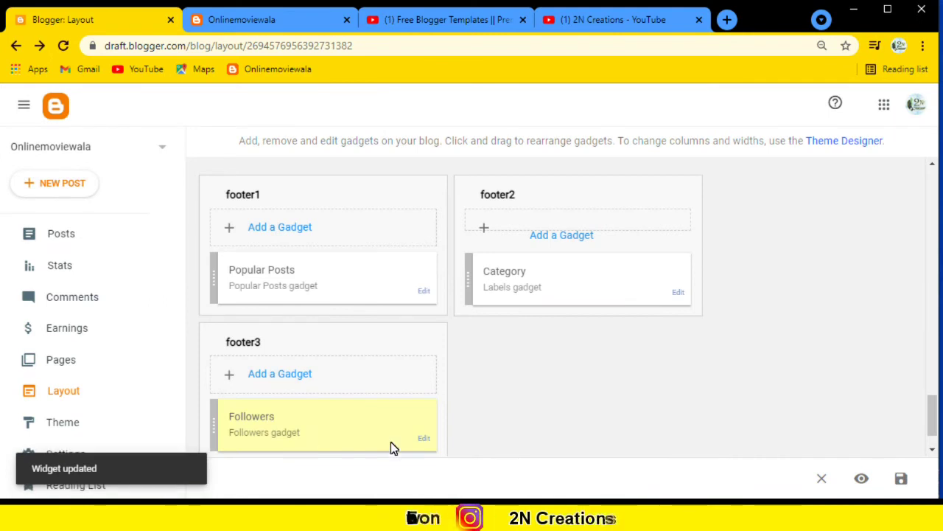
Choose the Pages gadget from footer2's Add a Gadget list.
{"action": "scroll", "coordinate": [639, 340], "scroll_direction": "up", "scroll_amount": 2}
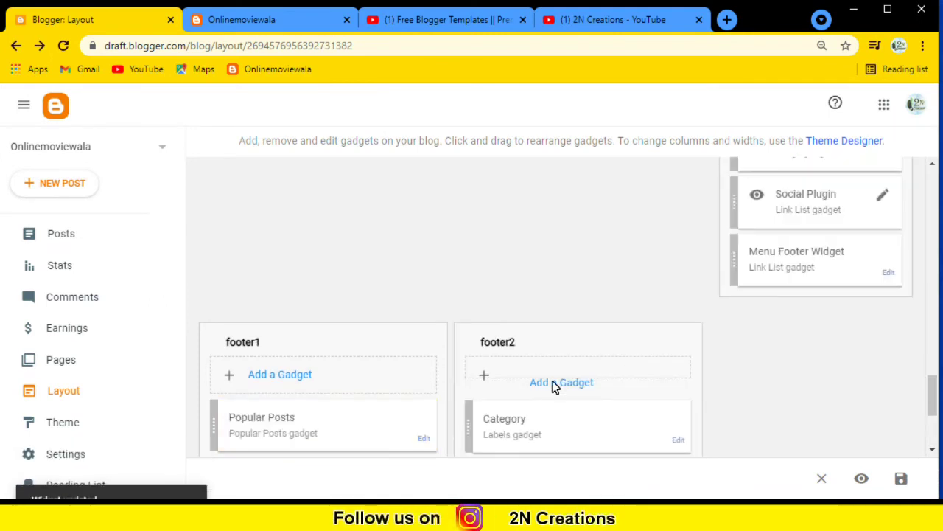
{"action": "scroll", "coordinate": [590, 340], "scroll_direction": "down", "scroll_amount": 3}
{"action": "scroll", "coordinate": [589, 340], "scroll_direction": "down", "scroll_amount": 1}
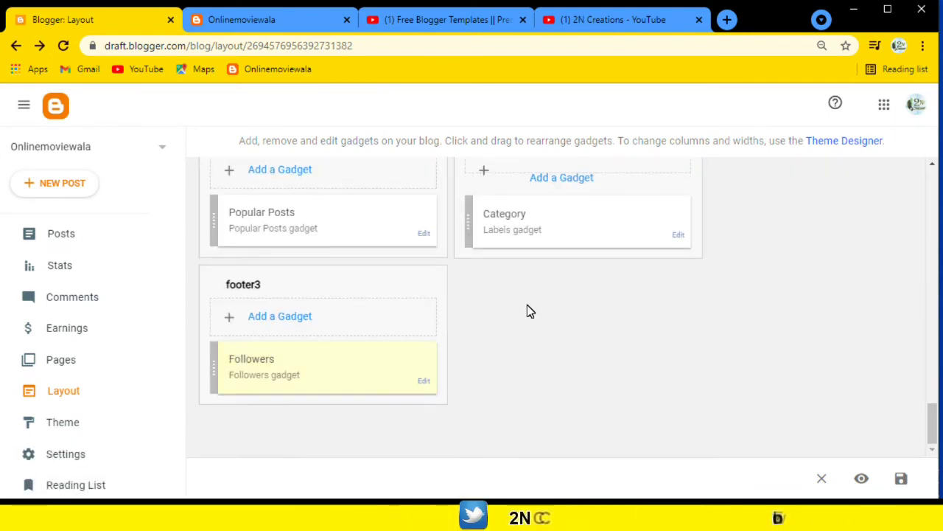
{"action": "scroll", "coordinate": [565, 255], "scroll_direction": "up", "scroll_amount": 1}
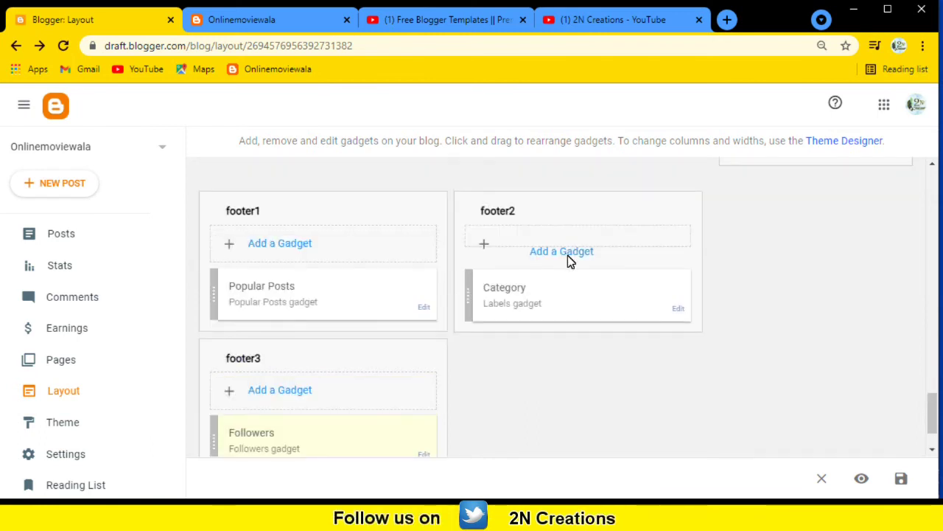
{"action": "left_click", "coordinate": [566, 255]}
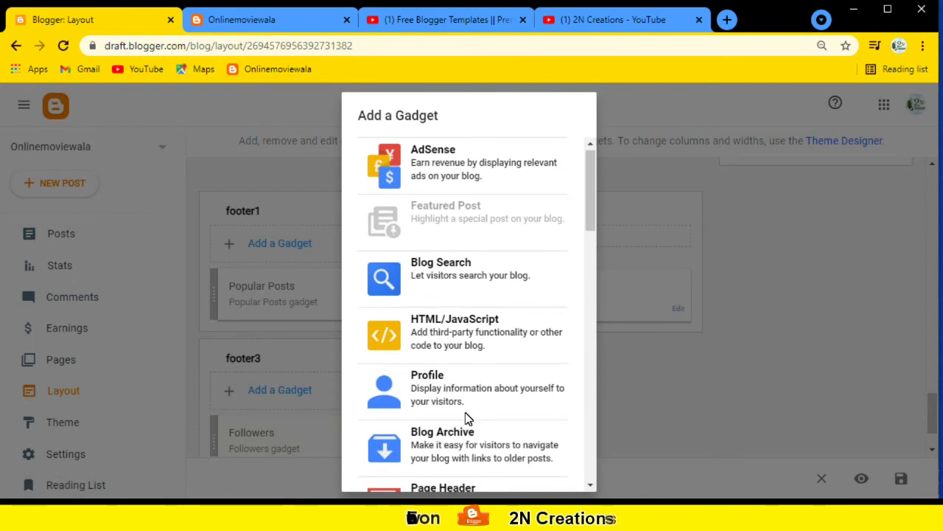
{"action": "scroll", "coordinate": [446, 440], "scroll_direction": "down", "scroll_amount": 2}
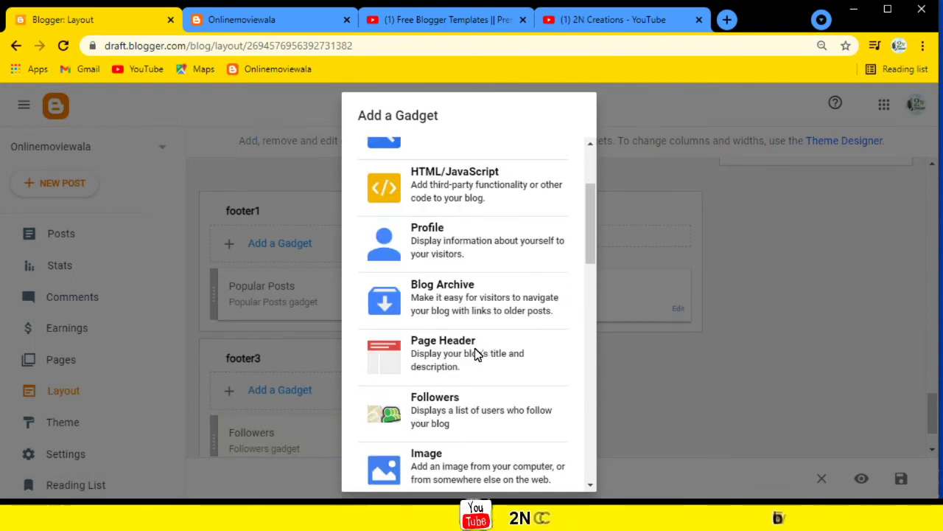
{"action": "scroll", "coordinate": [472, 249], "scroll_direction": "up", "scroll_amount": 1}
{"action": "scroll", "coordinate": [472, 252], "scroll_direction": "up", "scroll_amount": 1}
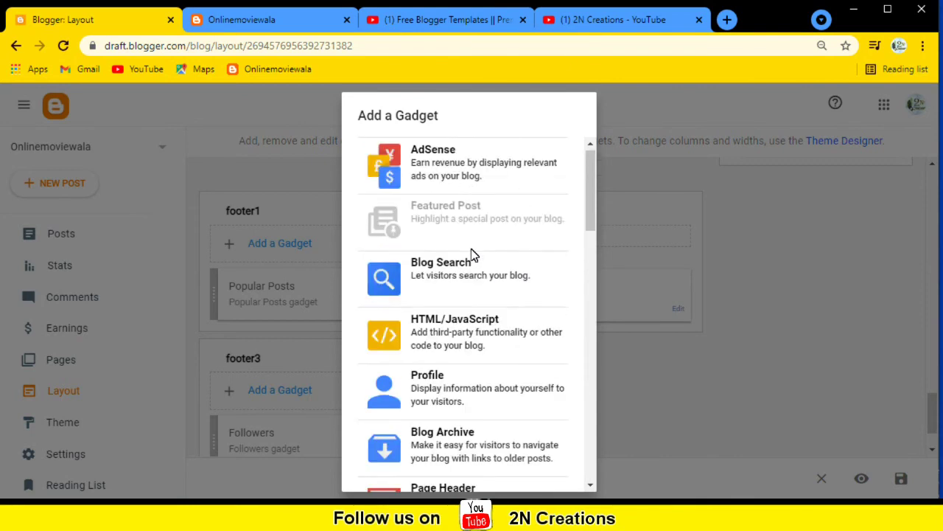
{"action": "scroll", "coordinate": [475, 260], "scroll_direction": "down", "scroll_amount": 6}
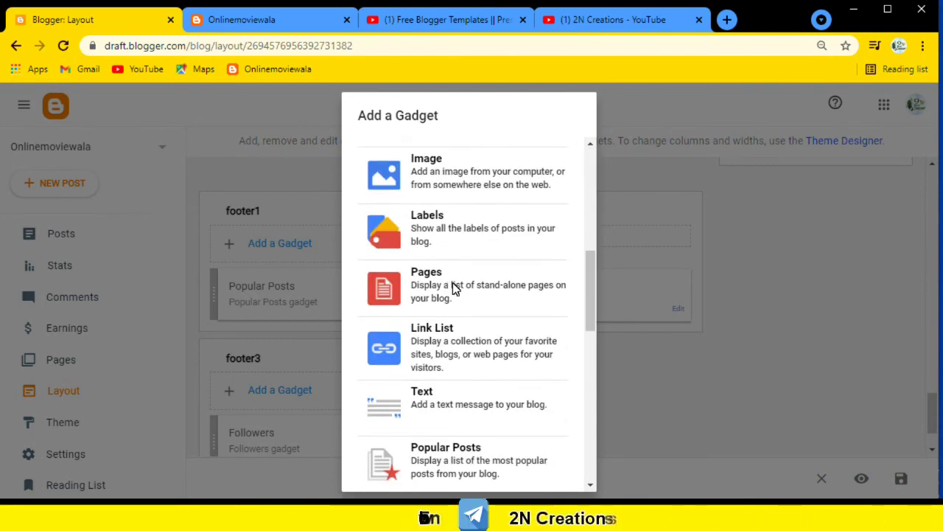
{"action": "left_click", "coordinate": [431, 283]}
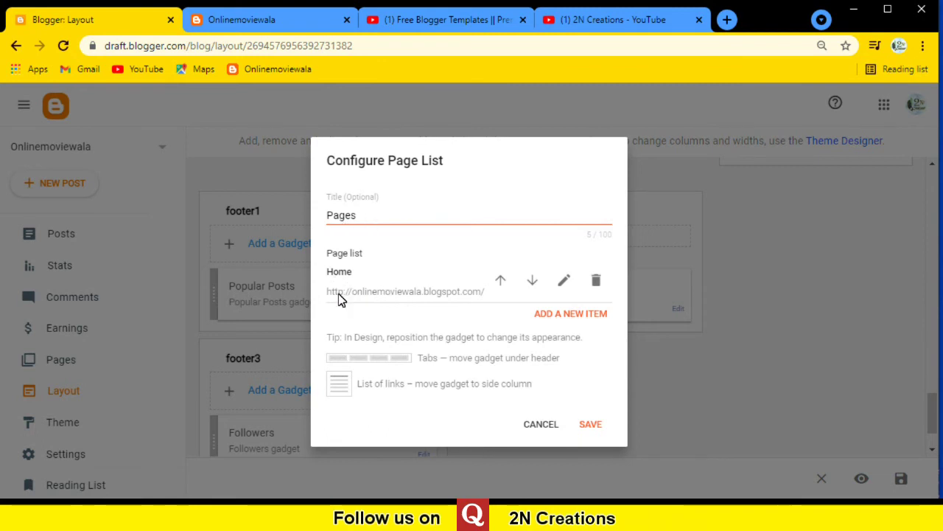
Discard an extra page entry and save the Pages gadget titled Pages listing Home.
{"action": "left_click", "coordinate": [580, 320]}
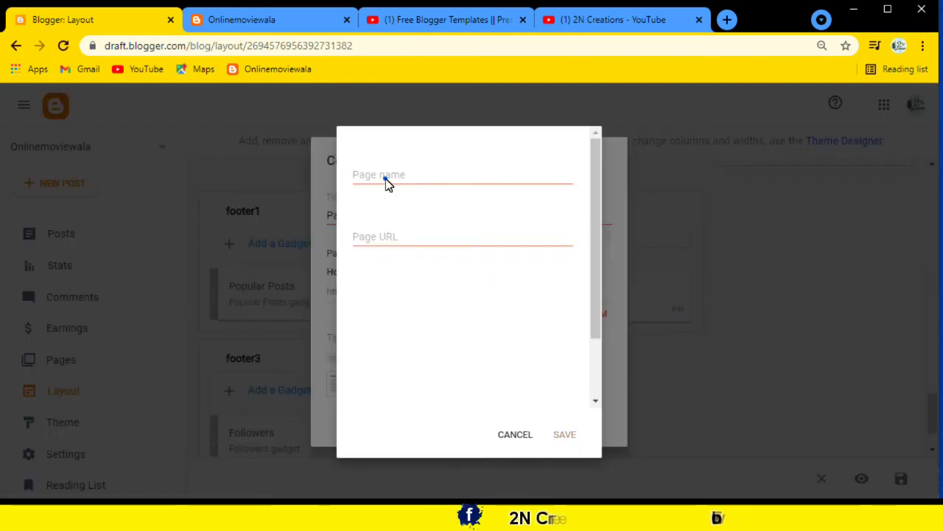
{"action": "left_click", "coordinate": [385, 180]}
{"action": "left_click", "coordinate": [387, 184]}
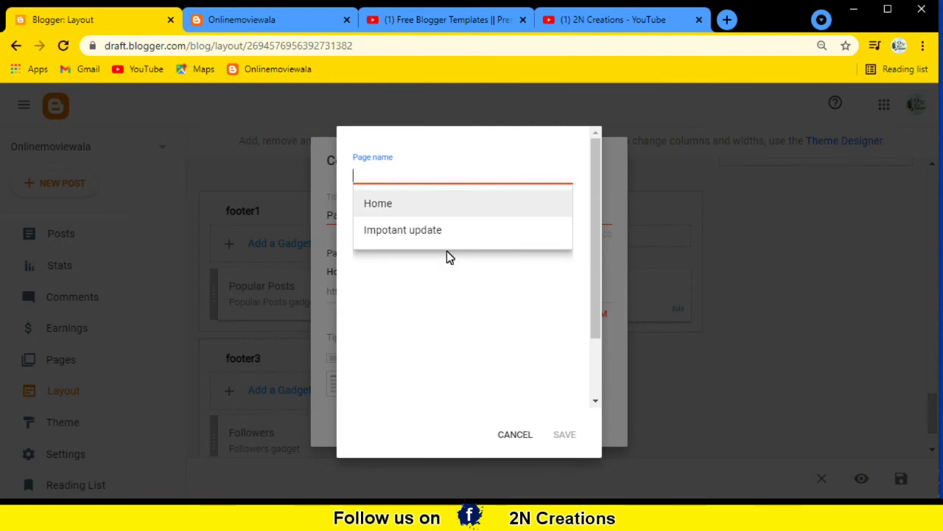
{"action": "left_click", "coordinate": [430, 280]}
{"action": "left_click", "coordinate": [370, 243]}
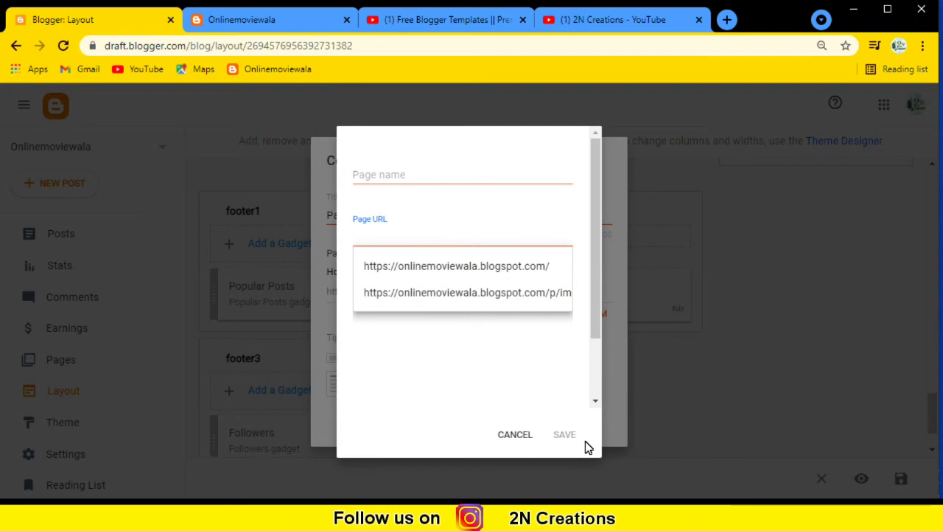
{"action": "left_click", "coordinate": [522, 438]}
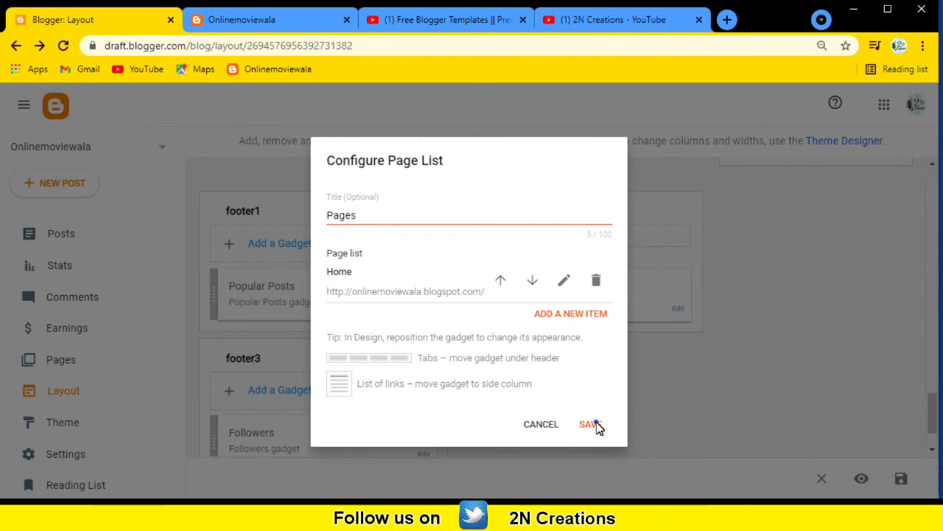
{"action": "left_click", "coordinate": [594, 423]}
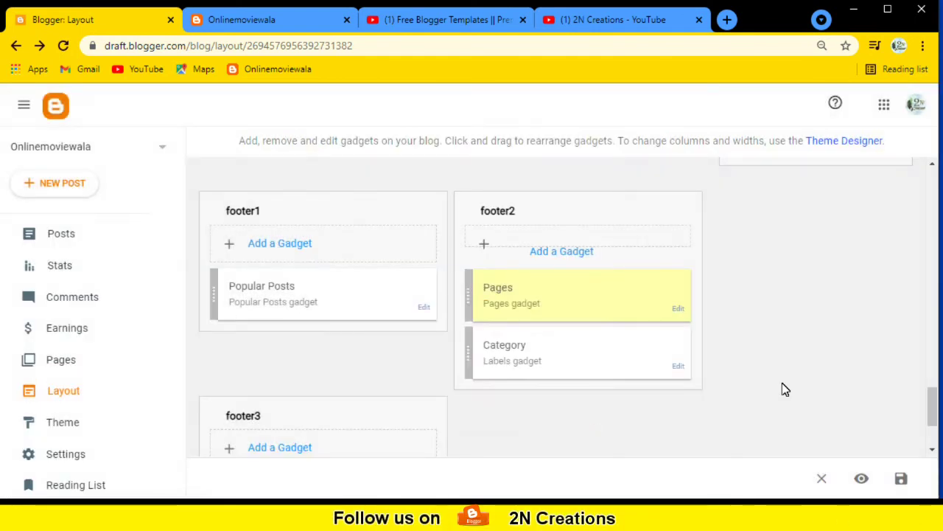
Save the layout with Popular Posts, Pages, Category and Followers in the footer.
{"action": "scroll", "coordinate": [785, 389], "scroll_direction": "down", "scroll_amount": 2}
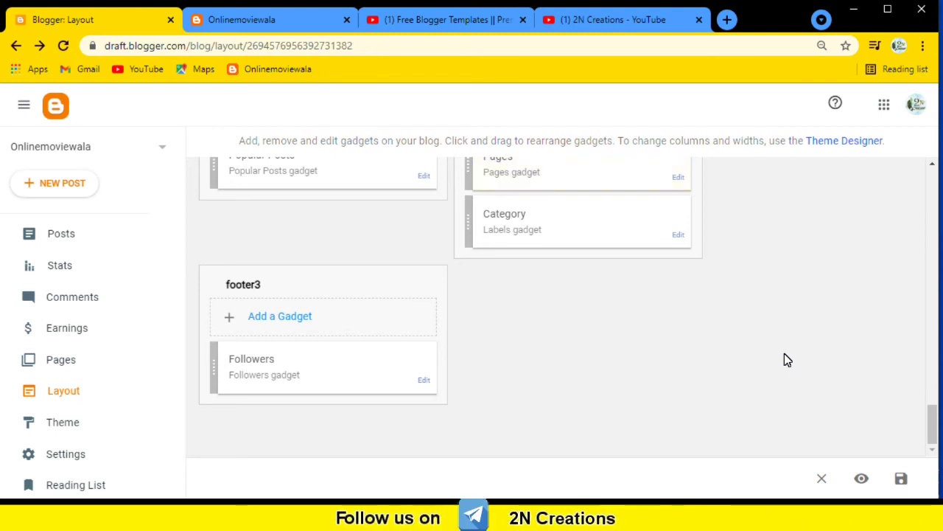
{"action": "left_click", "coordinate": [902, 480]}
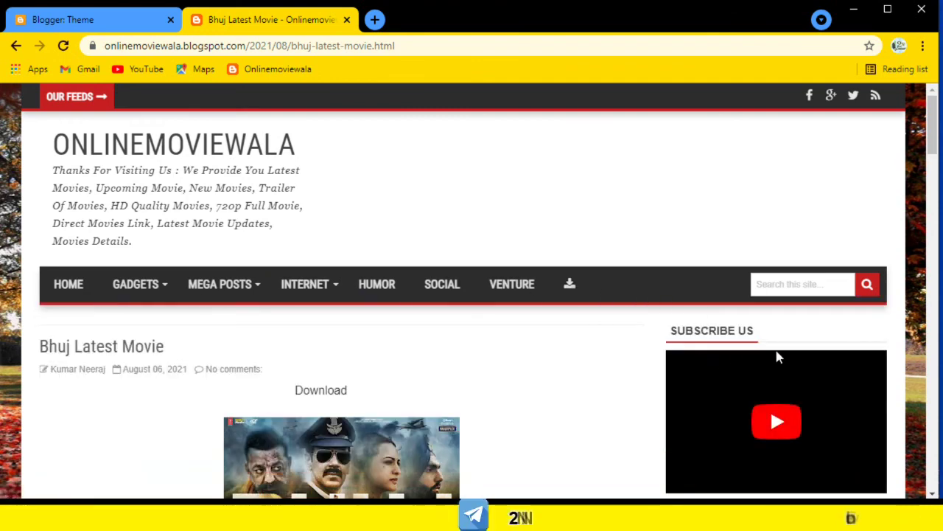
Scroll down and back up through the live blog post to review it.
{"action": "scroll", "coordinate": [773, 331], "scroll_direction": "down", "scroll_amount": 1}
{"action": "scroll", "coordinate": [764, 283], "scroll_direction": "down", "scroll_amount": 3}
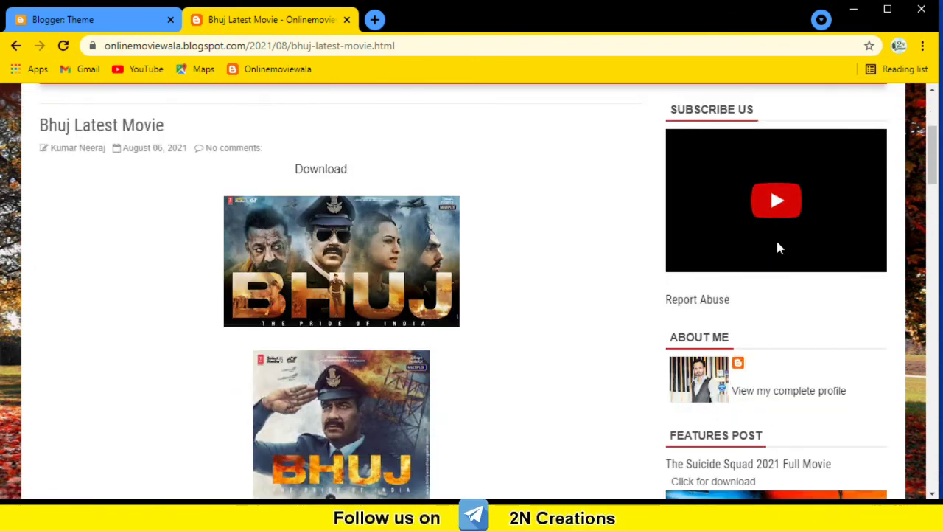
{"action": "scroll", "coordinate": [777, 248], "scroll_direction": "down", "scroll_amount": 10}
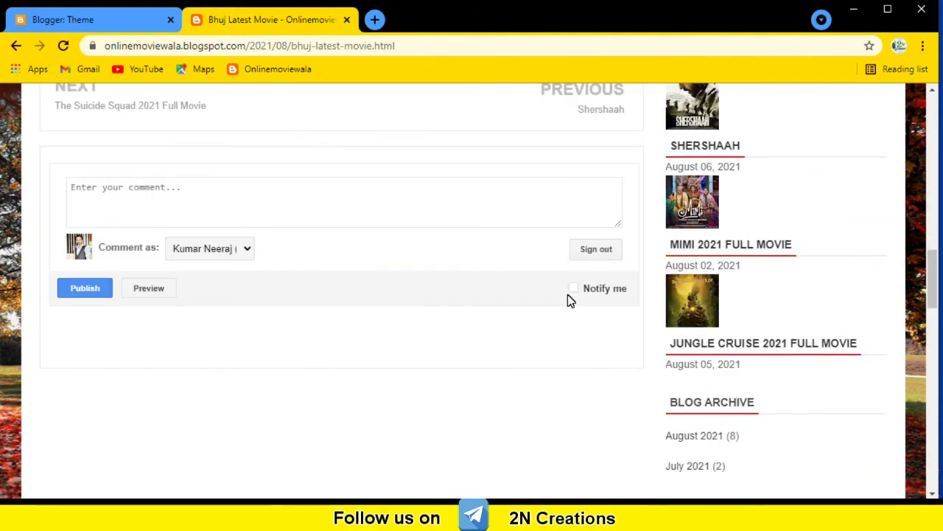
{"action": "scroll", "coordinate": [384, 235], "scroll_direction": "up", "scroll_amount": 6}
{"action": "scroll", "coordinate": [241, 244], "scroll_direction": "up", "scroll_amount": 3}
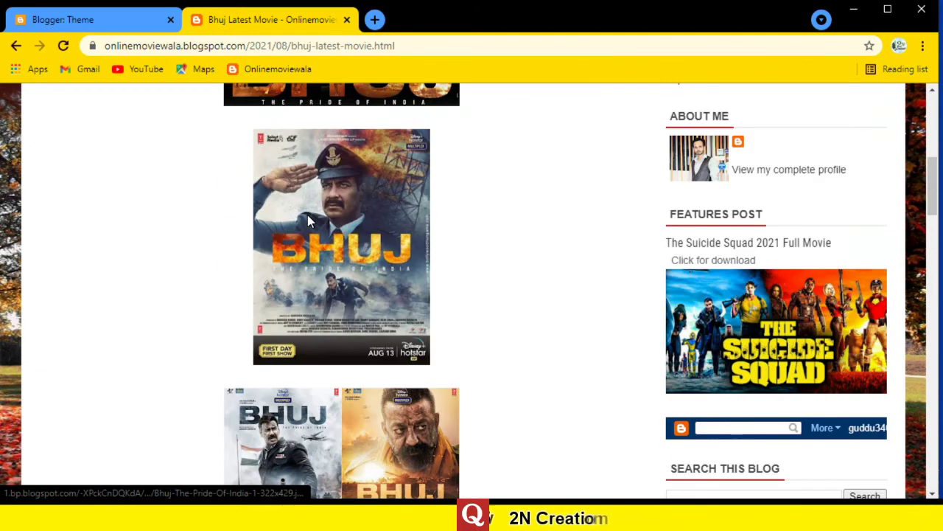
{"action": "scroll", "coordinate": [308, 220], "scroll_direction": "up", "scroll_amount": 5}
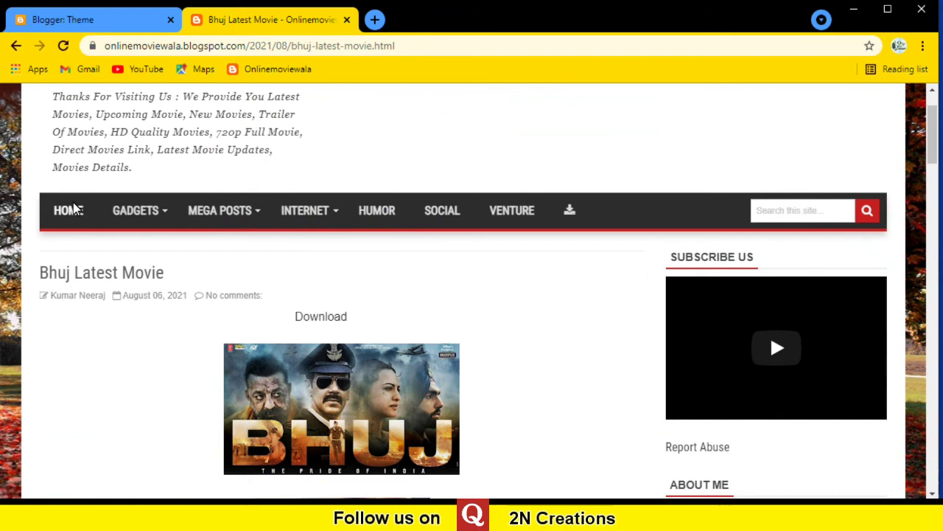
{"action": "scroll", "coordinate": [613, 293], "scroll_direction": "down", "scroll_amount": 1}
{"action": "scroll", "coordinate": [613, 293], "scroll_direction": "down", "scroll_amount": 6}
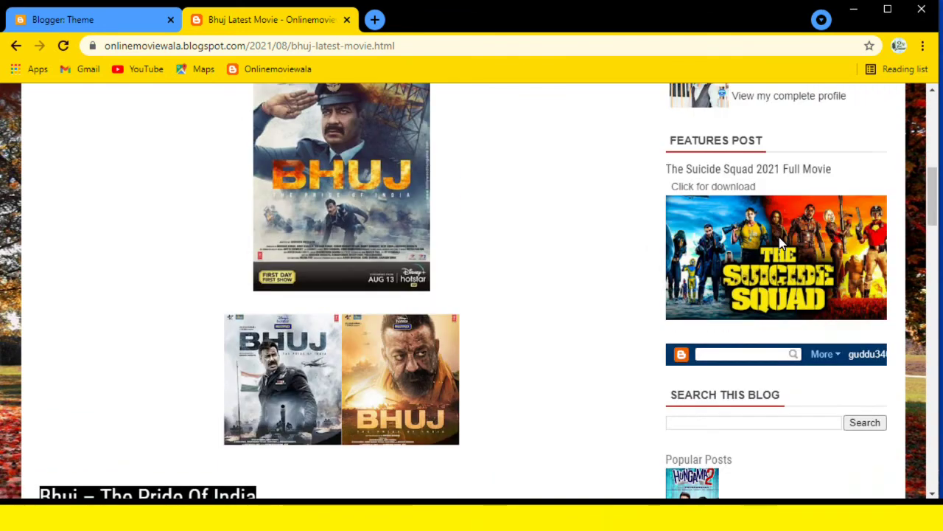
{"action": "scroll", "coordinate": [781, 244], "scroll_direction": "down", "scroll_amount": 10}
{"action": "scroll", "coordinate": [750, 280], "scroll_direction": "down", "scroll_amount": 10}
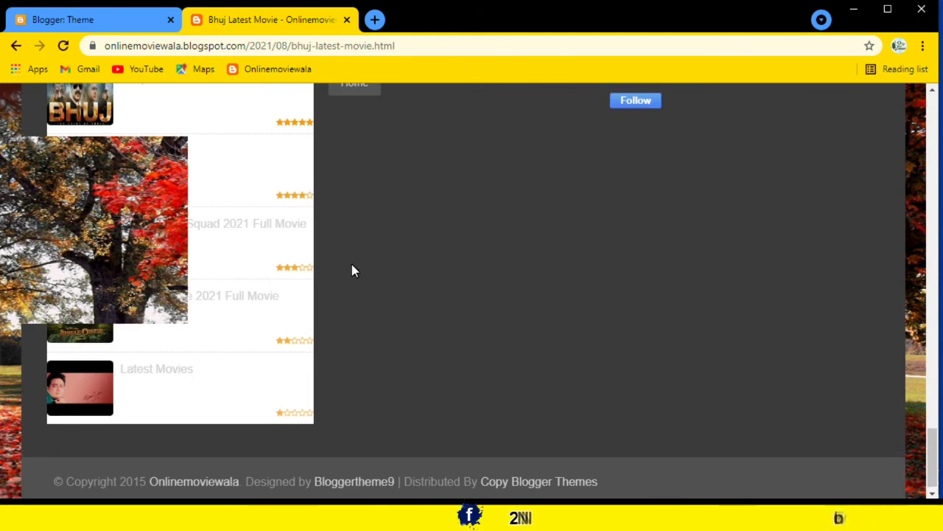
Show the blog's GADGETS category dropdown, then go back to the Blogger Theme page.
{"action": "scroll", "coordinate": [255, 231], "scroll_direction": "up", "scroll_amount": 5}
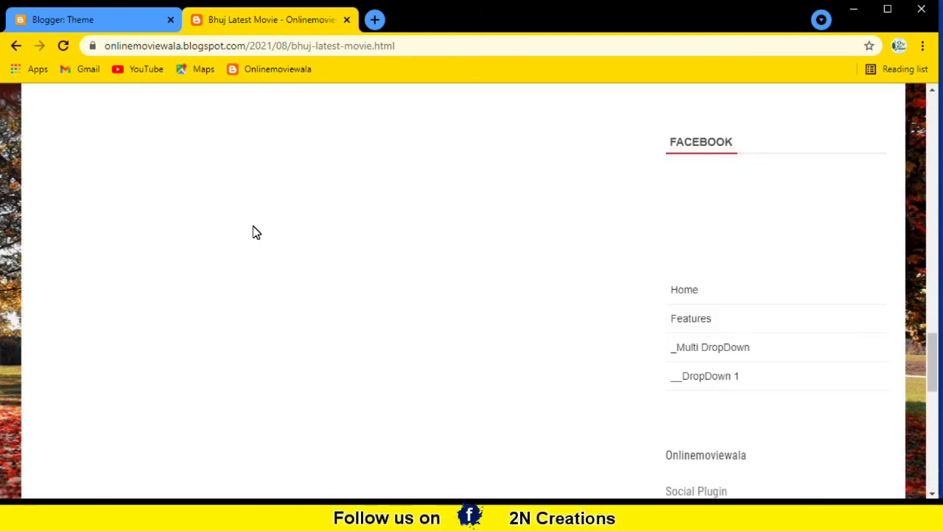
{"action": "scroll", "coordinate": [109, 301], "scroll_direction": "up", "scroll_amount": 15}
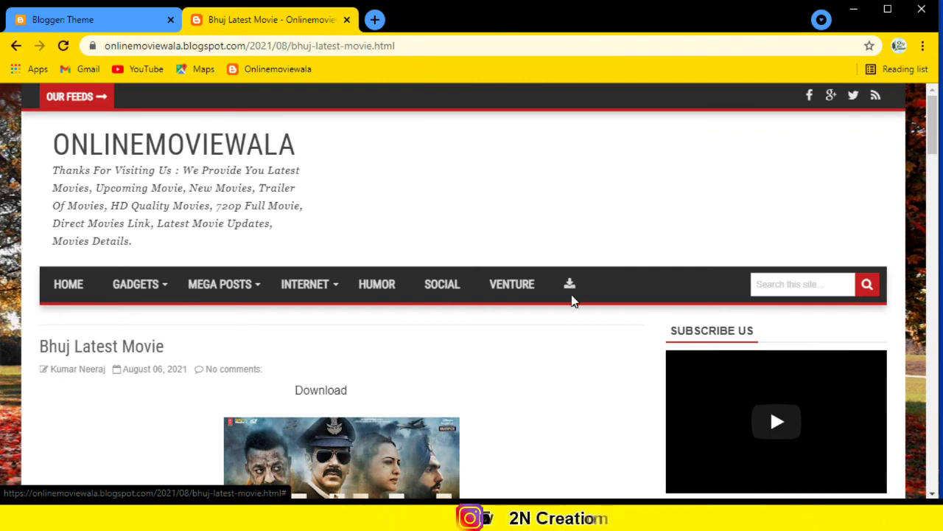
{"action": "left_click", "coordinate": [140, 286]}
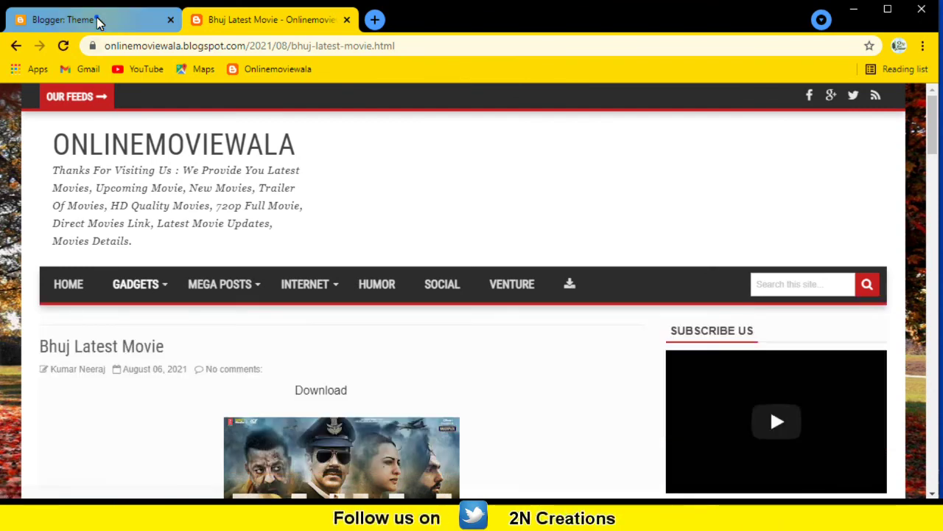
{"action": "left_click", "coordinate": [96, 17]}
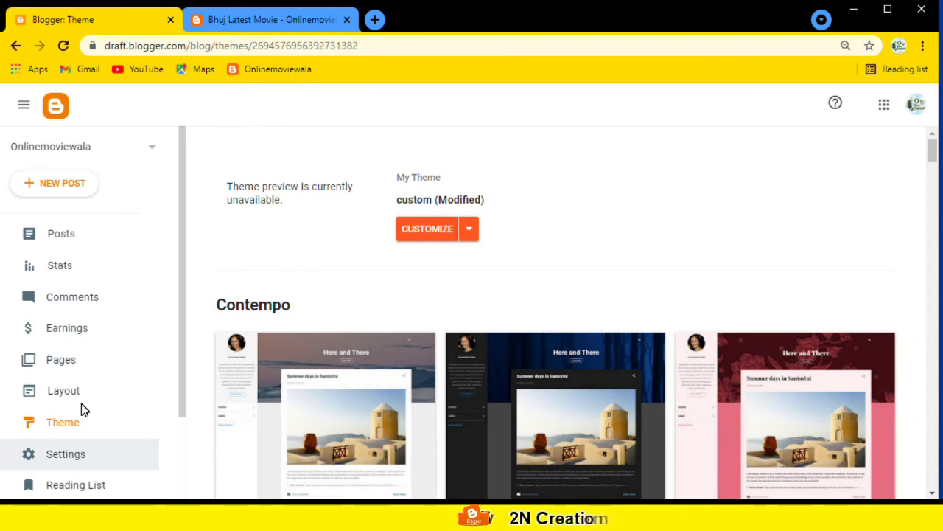
Open Edit HTML from the CUSTOMIZE menu, glance at the live Bhuj Latest Movie post, then return.
{"action": "left_click", "coordinate": [470, 230]}
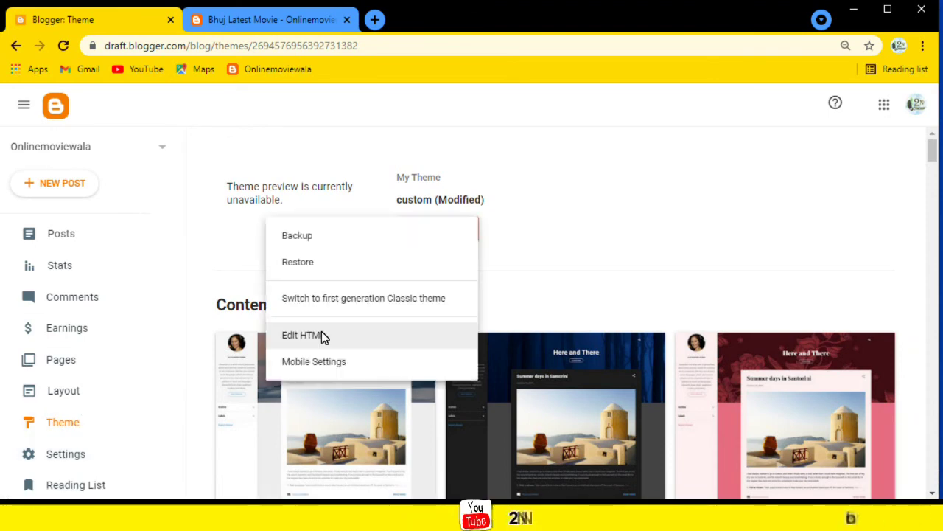
{"action": "left_click", "coordinate": [328, 338]}
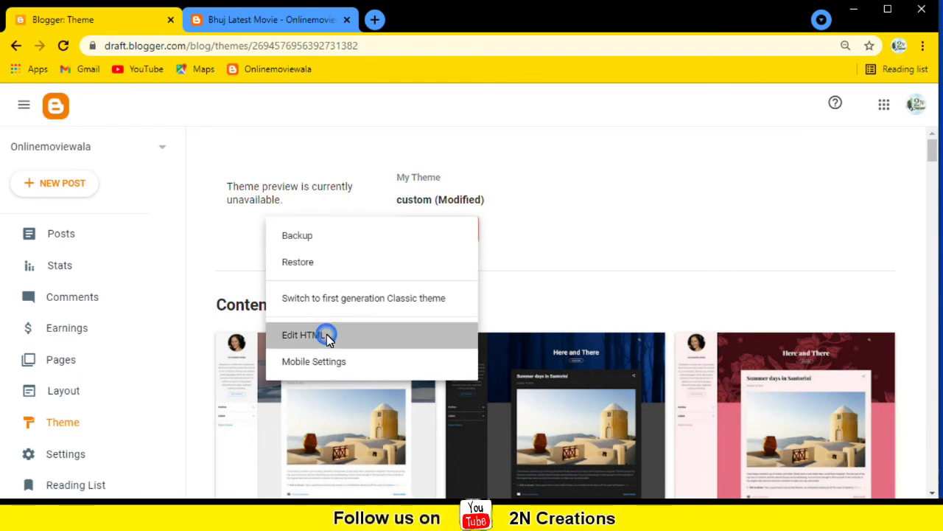
{"action": "left_click", "coordinate": [246, 23]}
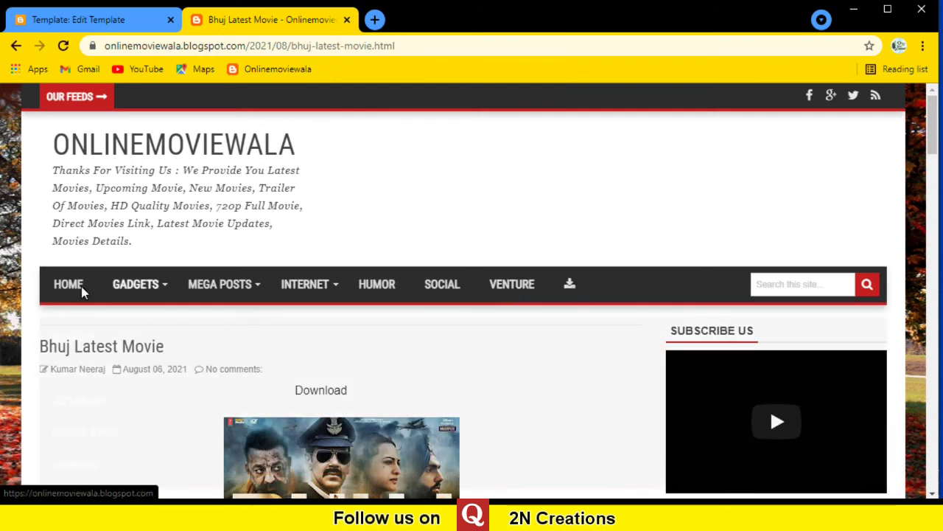
{"action": "mouse_move", "coordinate": [153, 288]}
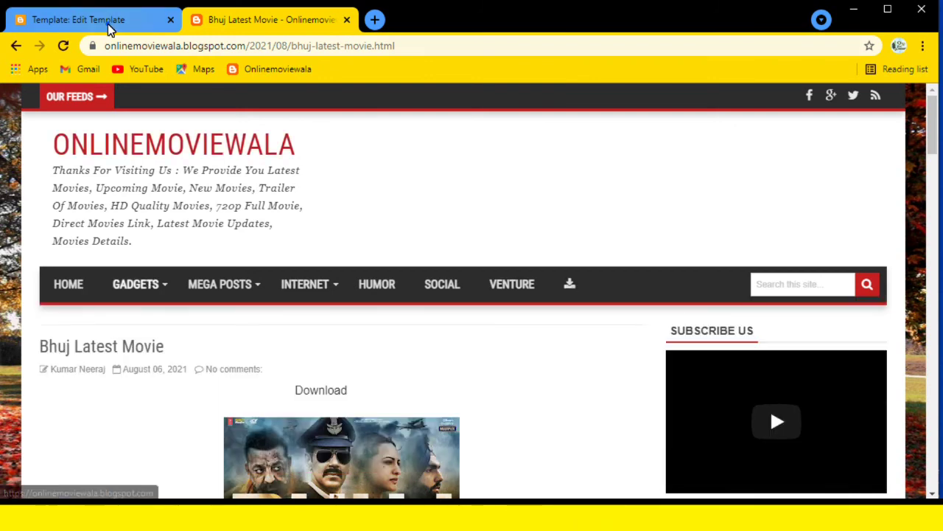
{"action": "left_click", "coordinate": [107, 24]}
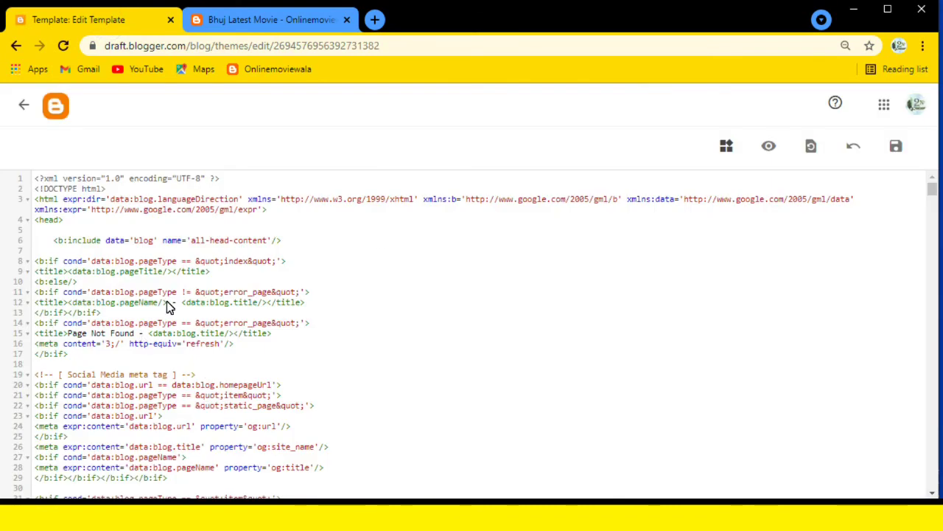
Select all the template code and open a search for <?xml version="1.0".
{"action": "left_click", "coordinate": [158, 263]}
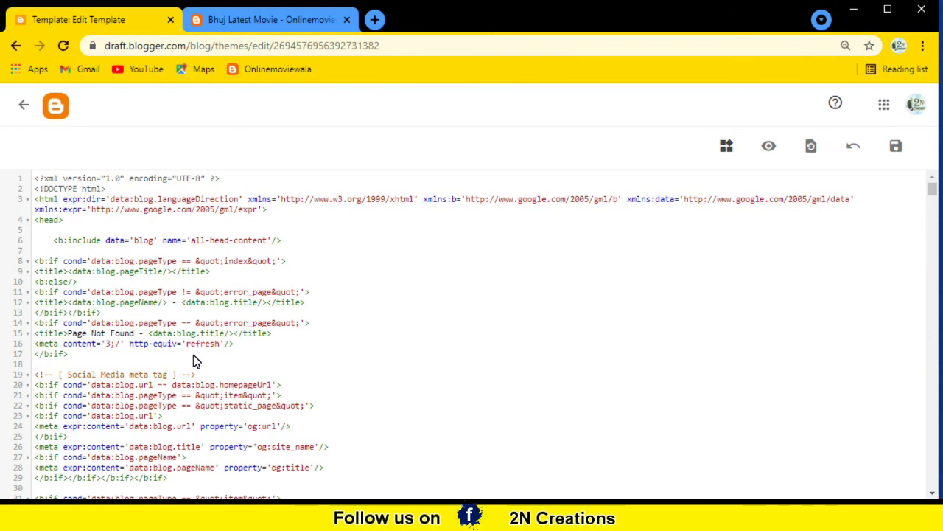
{"action": "key", "text": "ctrl+a"}
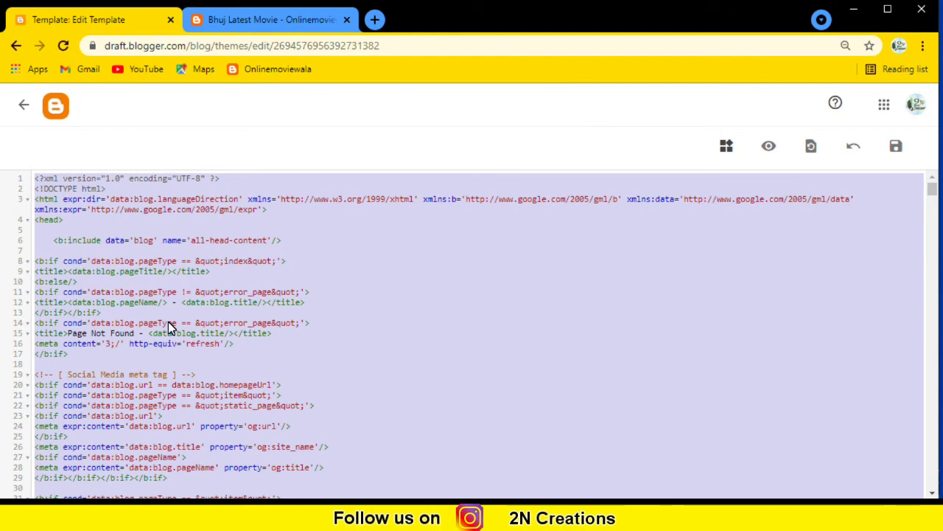
{"action": "key", "text": "ctrl+f"}
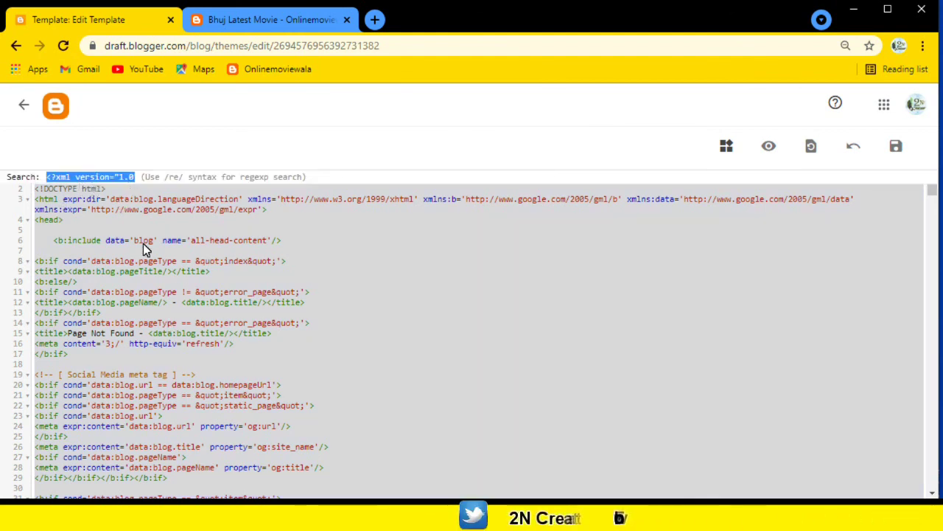